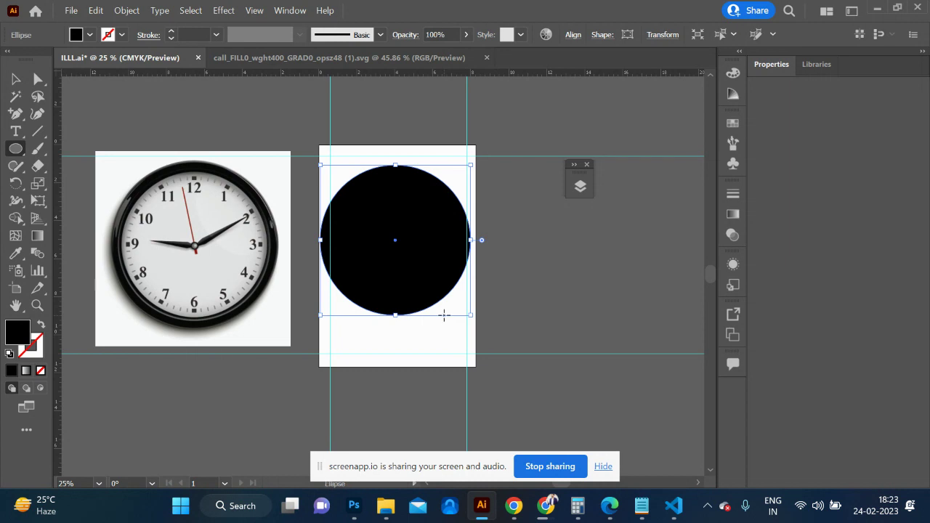
- Add a slightly smaller concentric copy of the black circle and fill it with a slightly lighter near-black grey
{"action": "mouse_move", "coordinate": [472, 315]}
{"action": "left_mouse_down"}
{"action": "mouse_move", "coordinate": [463, 305]}
{"action": "mouse_move", "coordinate": [468, 310]}
{"action": "left_mouse_up"}
{"action": "key", "text": "i"}
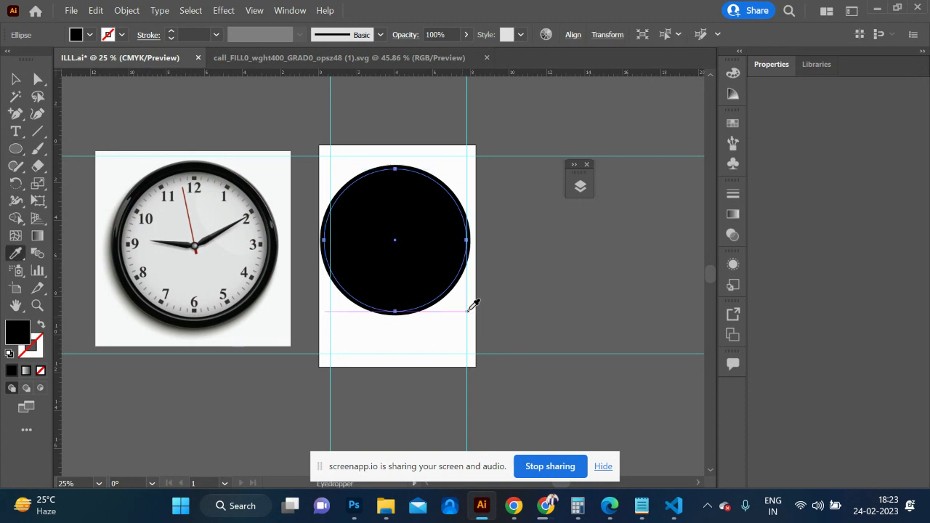
{"action": "left_click", "coordinate": [135, 192]}
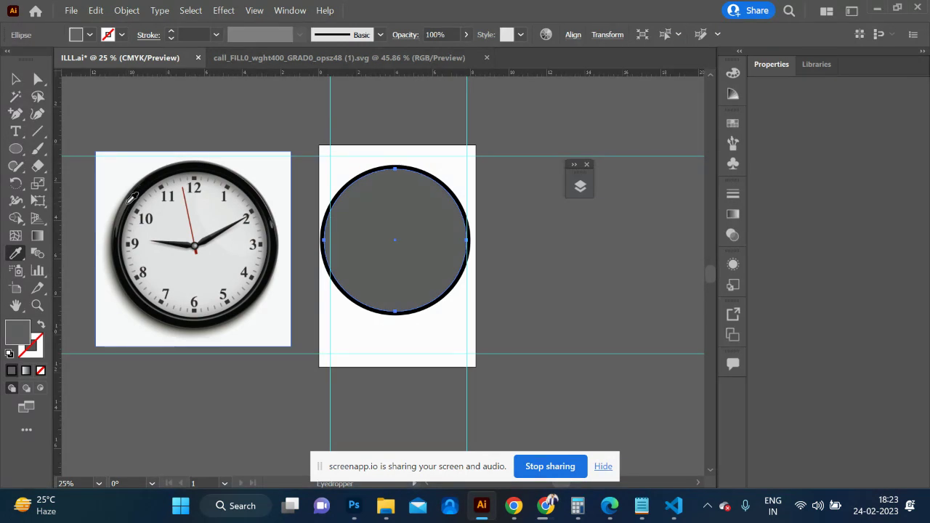
{"action": "left_click", "coordinate": [139, 190]}
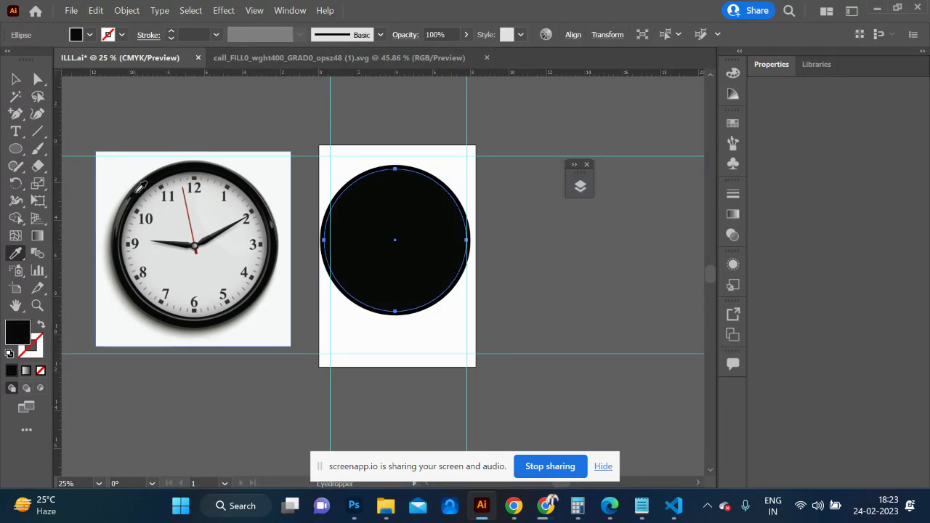
{"action": "key", "text": "v"}
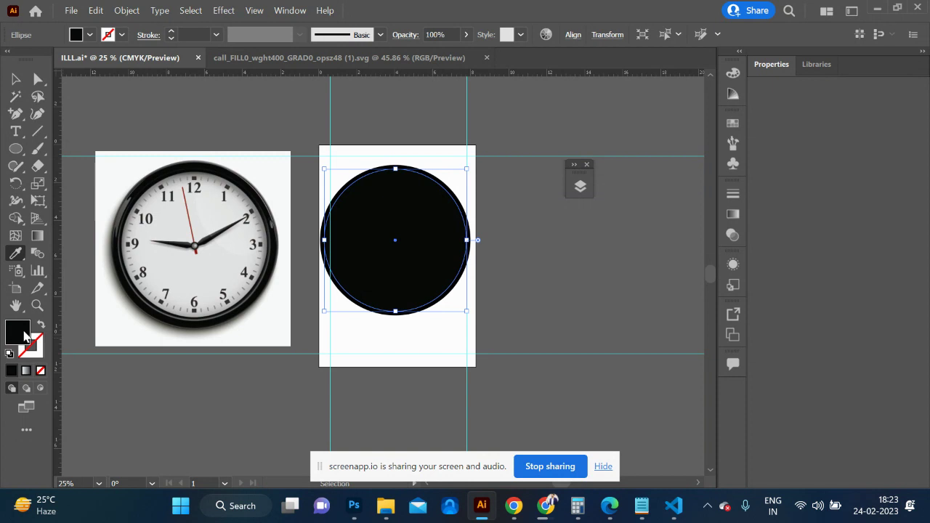
{"action": "double_click", "coordinate": [24, 336]}
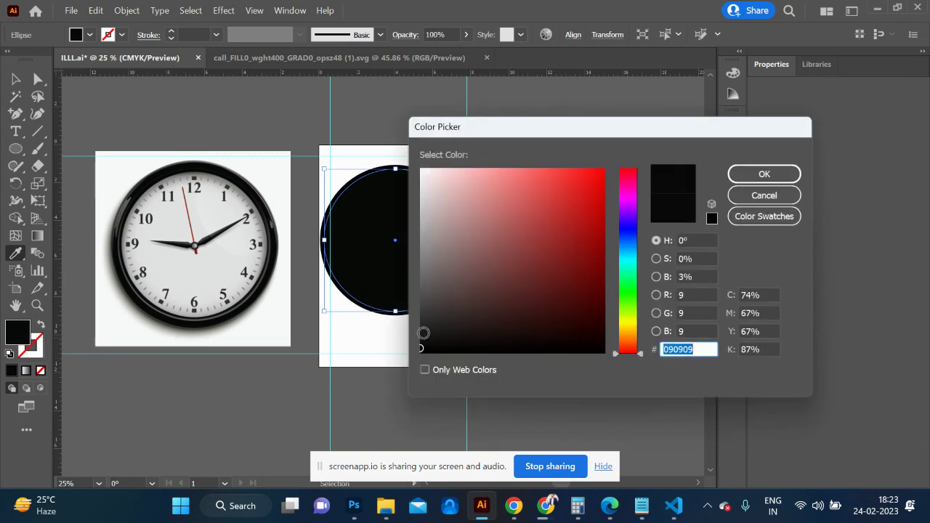
{"action": "left_click", "coordinate": [423, 332]}
{"action": "left_click", "coordinate": [769, 176]}
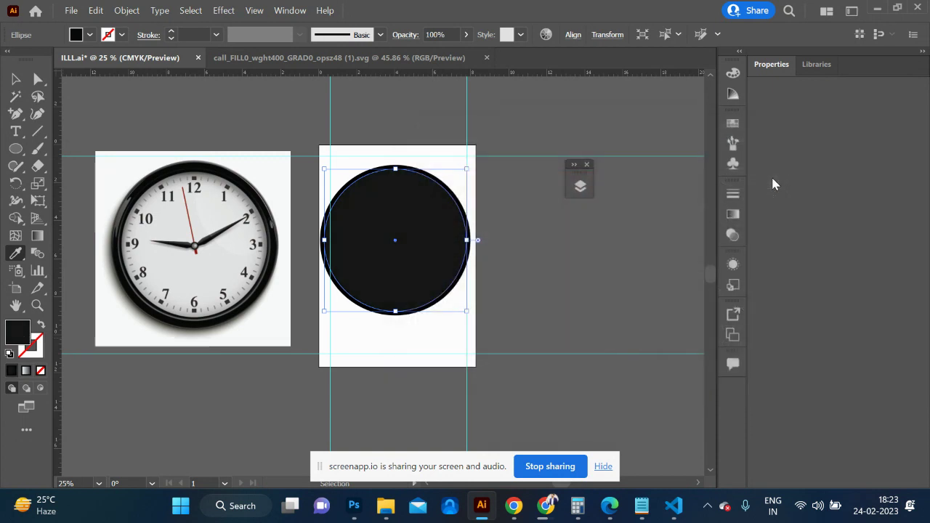
- Add a smaller concentric circle for the dial and fill it with the light grey sampled from the reference clock's face
{"action": "left_click", "coordinate": [16, 82]}
{"action": "left_click_drag", "start_coordinate": [466, 169], "coordinate": [458, 177]}
{"action": "key", "text": "i"}
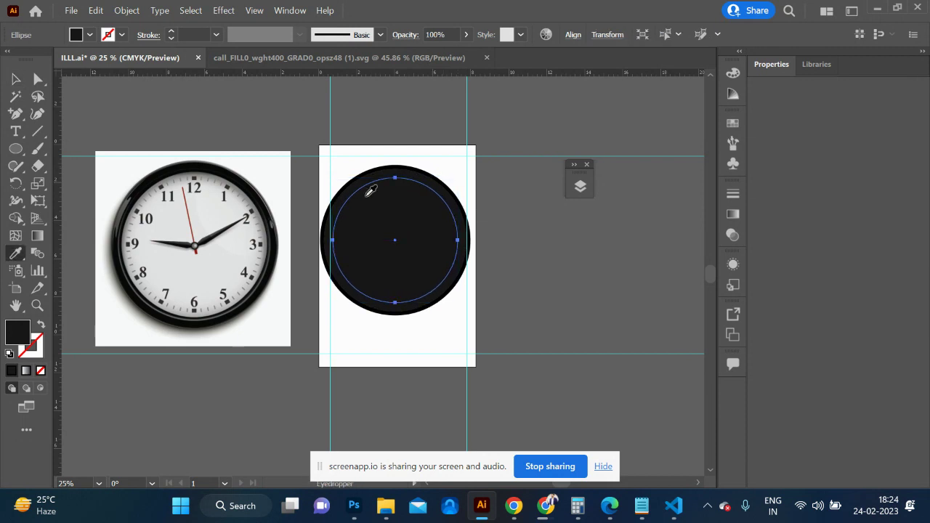
{"action": "left_click", "coordinate": [219, 207]}
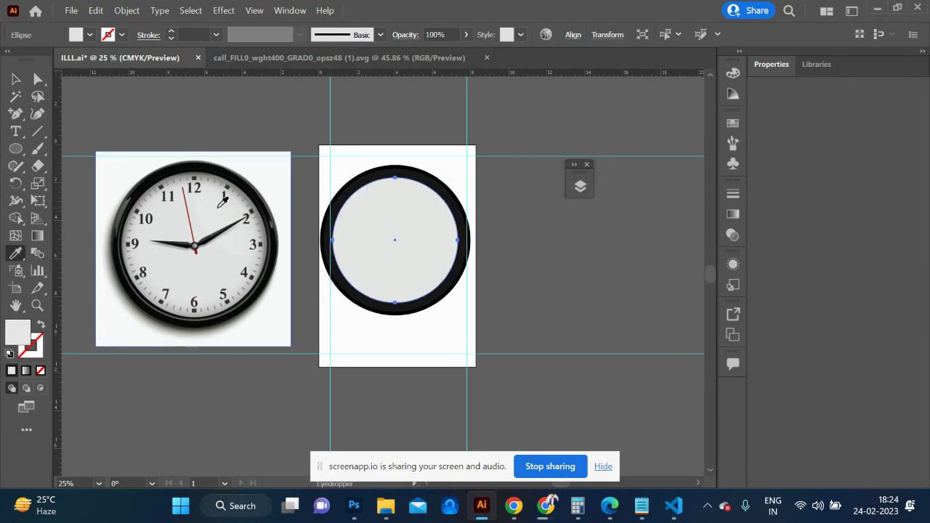
- Select all the concentric clock circles and group them
{"action": "left_click", "coordinate": [16, 80]}
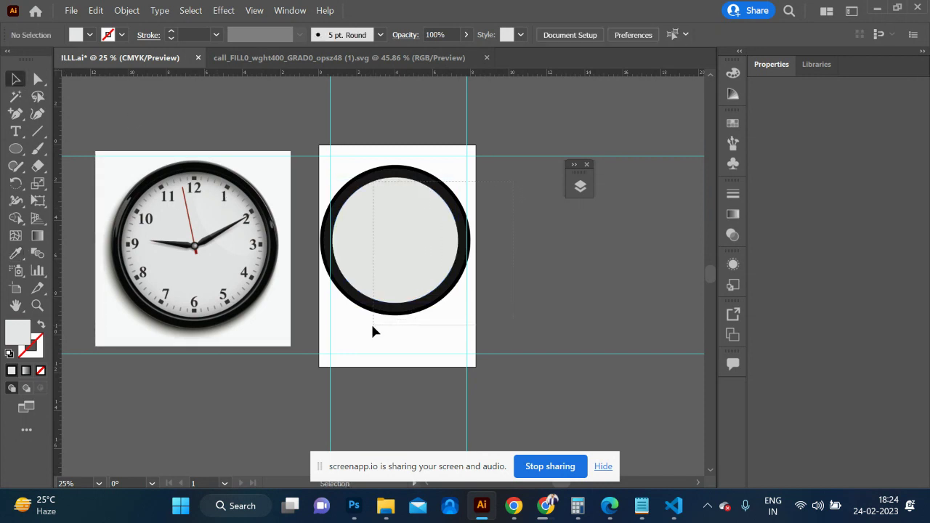
{"action": "left_click", "coordinate": [370, 323], "text": "shift"}
{"action": "key", "text": "a"}
{"action": "key", "text": "ctrl+g"}
{"action": "key", "text": "v"}
{"action": "left_click", "coordinate": [518, 315]}
- Align the clock group to the horizontal and vertical centre of the artboard
{"action": "left_click", "coordinate": [454, 277]}
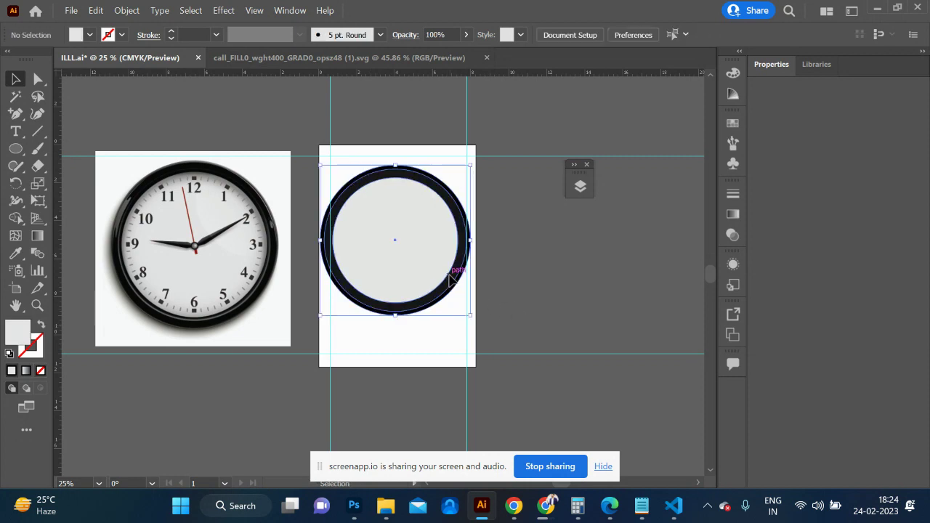
{"action": "left_click", "coordinate": [621, 35]}
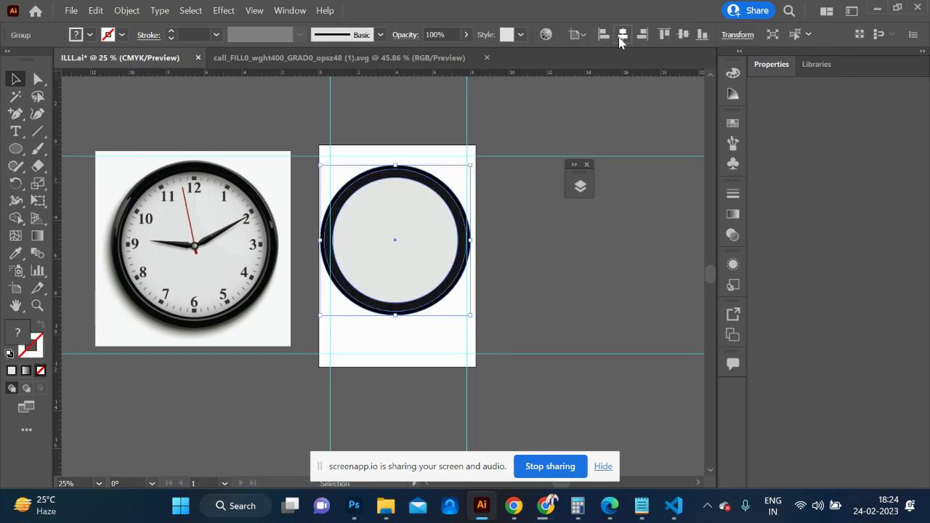
{"action": "left_click", "coordinate": [682, 35]}
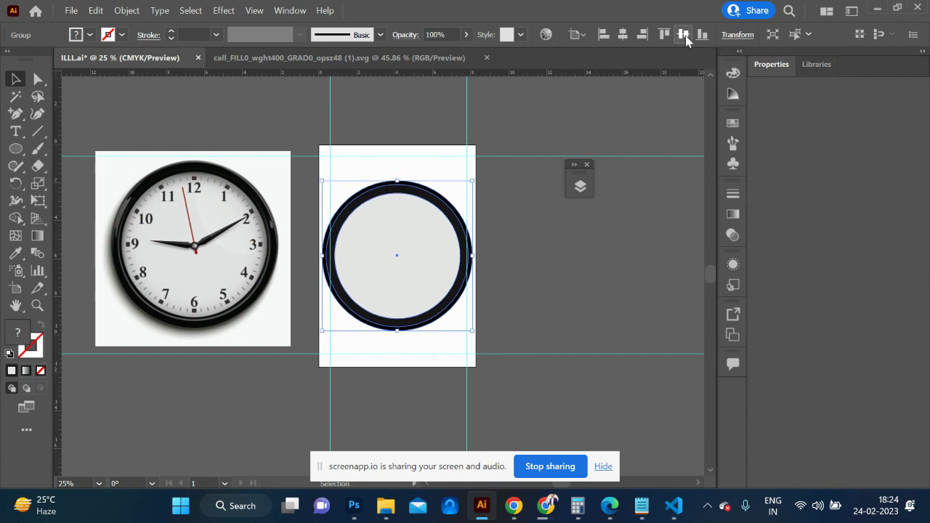
{"action": "left_click", "coordinate": [511, 224]}
- Scale the clock group down proportionally about its centre so its edges roughly meet the vertical margin guides
{"action": "left_click", "coordinate": [370, 290]}
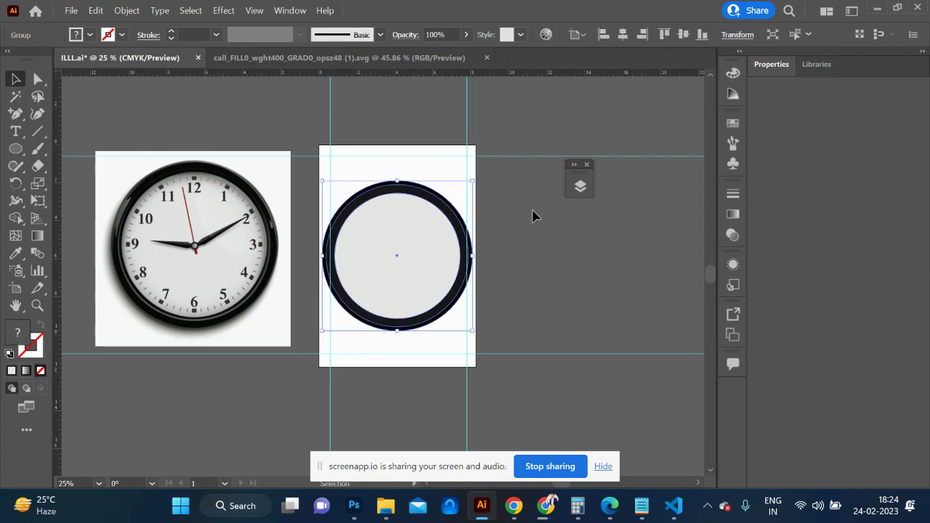
{"action": "left_click_drag", "start_coordinate": [473, 184], "coordinate": [463, 190]}
{"action": "left_click", "coordinate": [519, 248]}
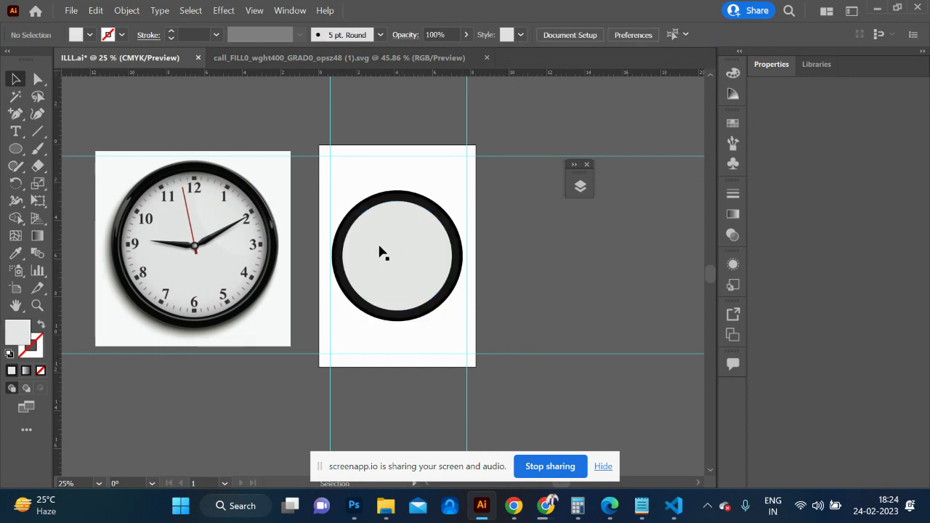
{"action": "left_click", "coordinate": [432, 220]}
{"action": "left_click_drag", "start_coordinate": [463, 190], "coordinate": [467, 187]}
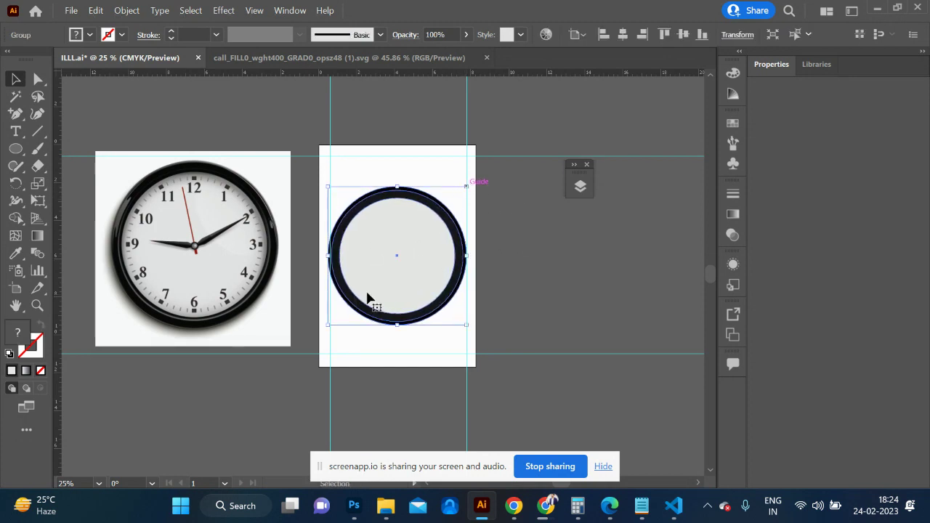
- Draw a small rectangular hour marker at the dial's 12 o'clock position and fill it with the outer rim's black
{"action": "key", "text": "ctrl+plus"}
{"action": "key", "text": "ctrl+plus"}
{"action": "key", "text": "ctrl+plus"}
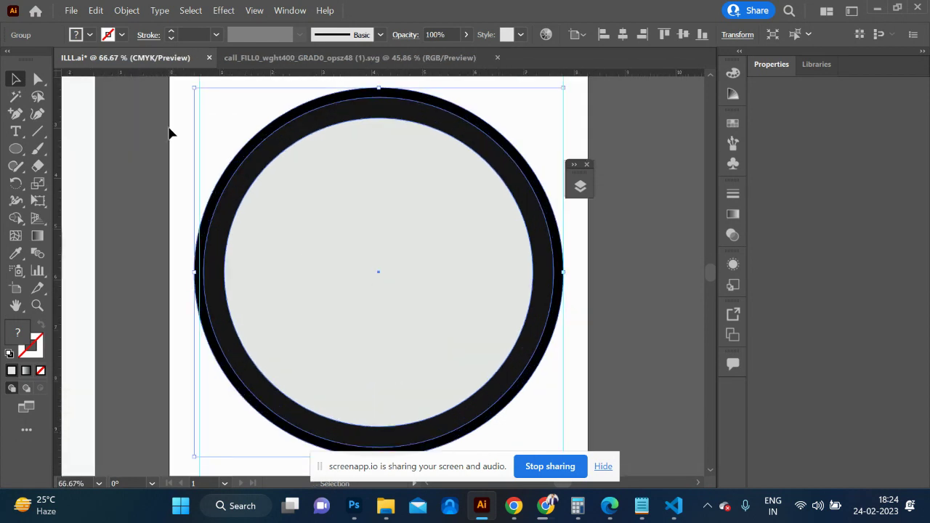
{"action": "key", "text": "m"}
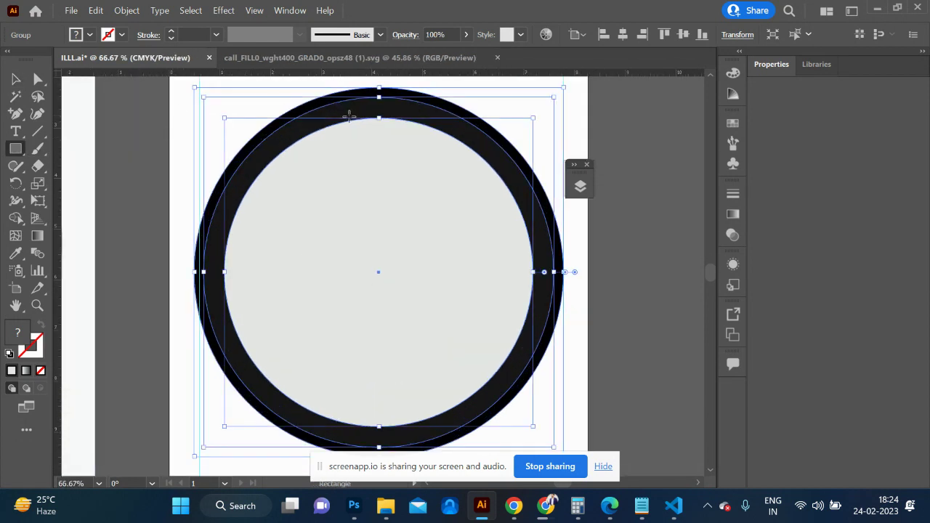
{"action": "left_click_drag", "start_coordinate": [371, 125], "coordinate": [392, 136]}
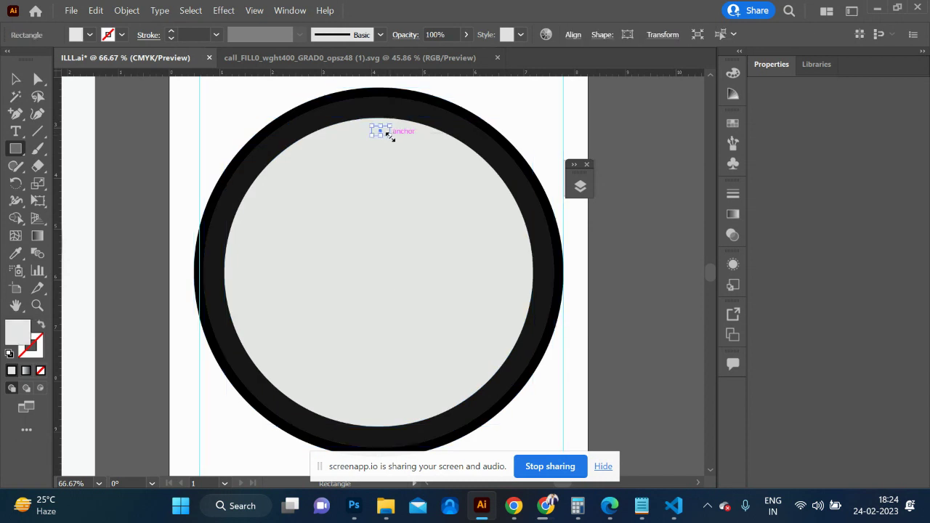
{"action": "key", "text": "i"}
{"action": "left_click", "coordinate": [396, 93]}
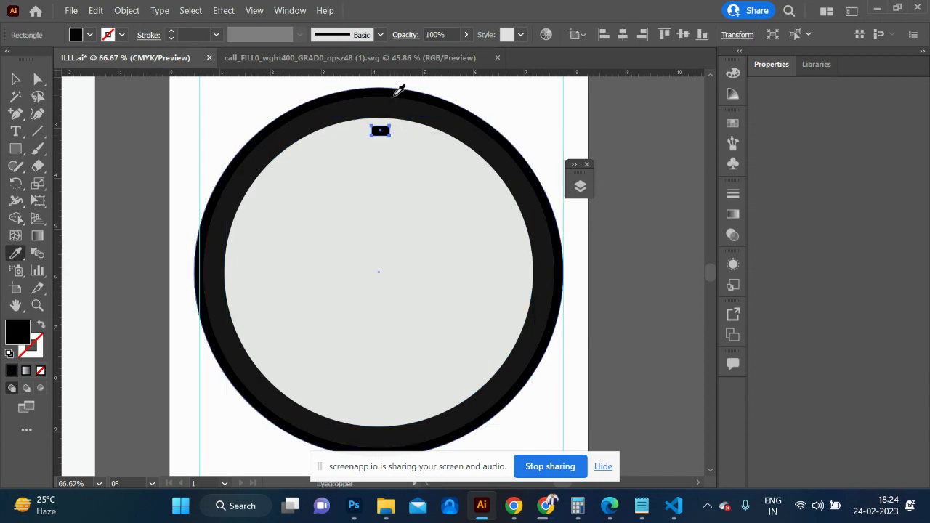
{"action": "left_click", "coordinate": [16, 79]}
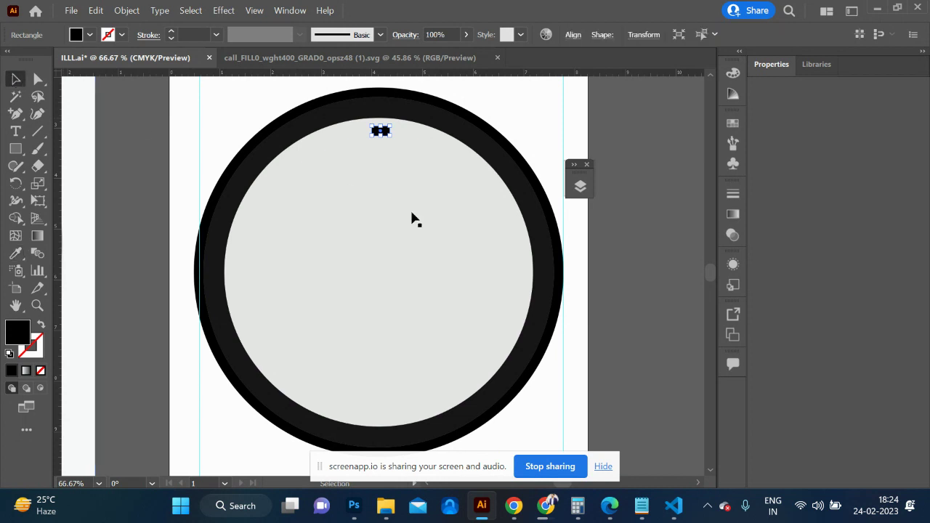
- Place a vertical and a horizontal guide crossing at the centre of the clock
{"action": "key", "text": "r"}
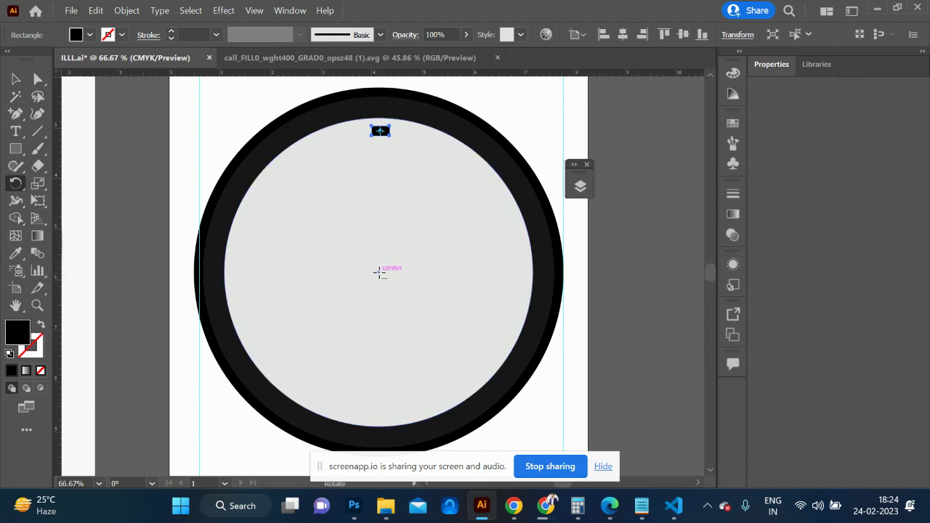
{"action": "left_click_drag", "start_coordinate": [60, 242], "coordinate": [382, 275]}
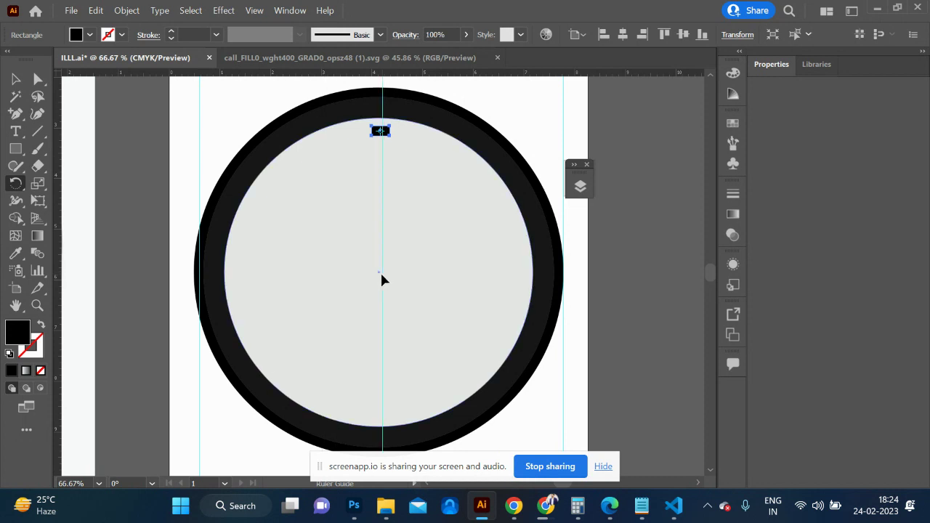
{"action": "key", "text": "v"}
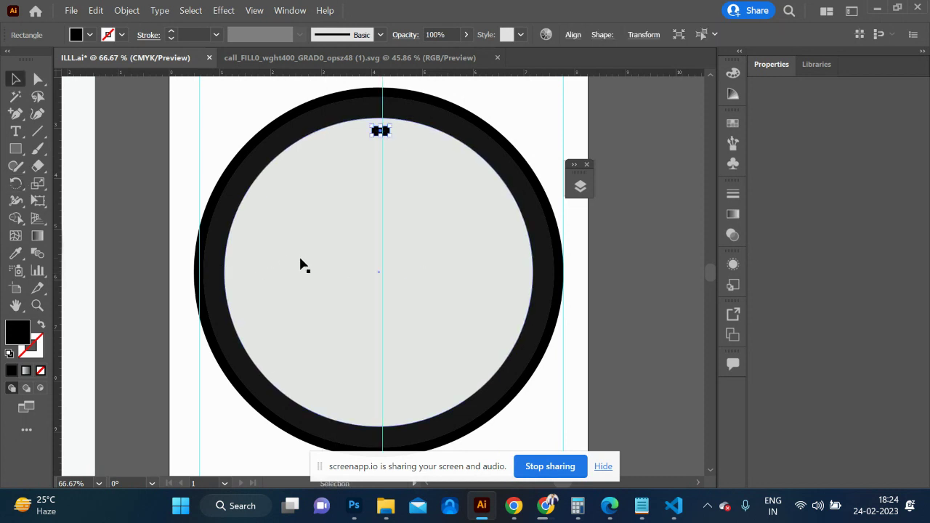
{"action": "left_click", "coordinate": [226, 247]}
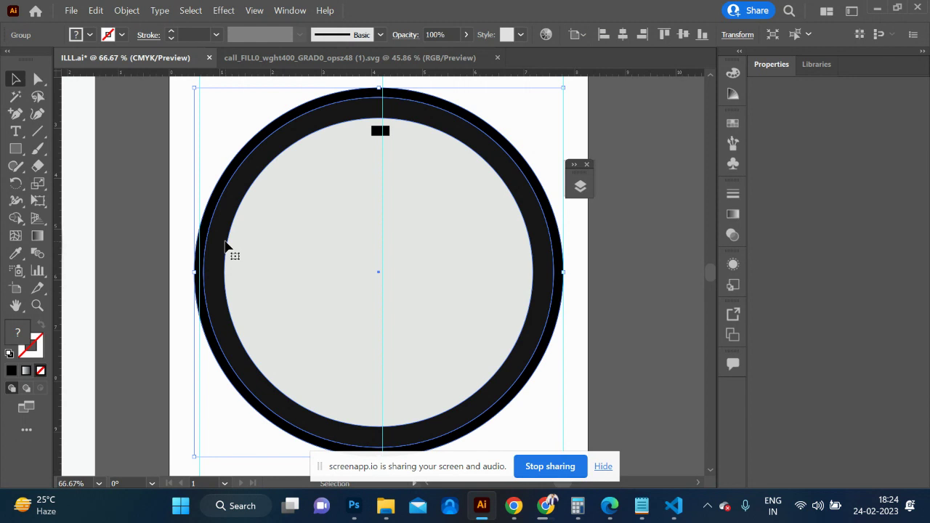
{"action": "left_click_drag", "start_coordinate": [425, 77], "coordinate": [420, 276]}
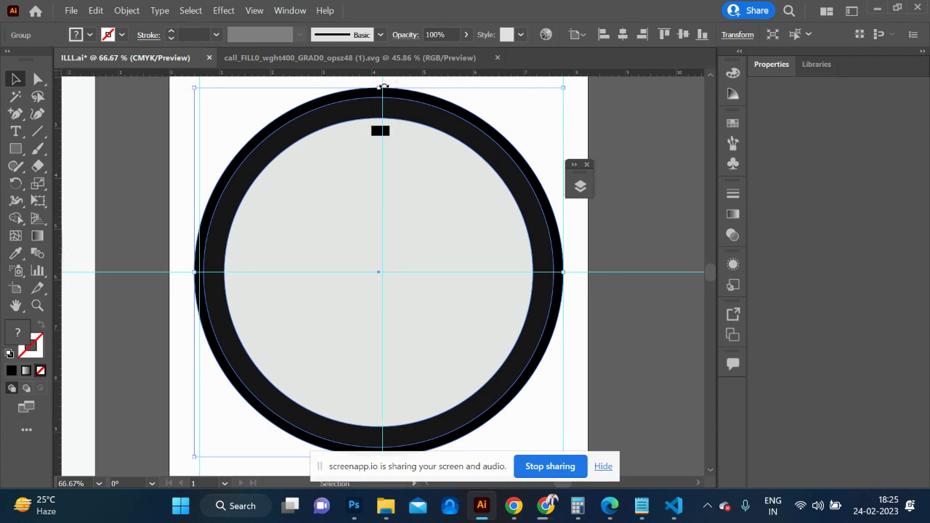
{"action": "left_click", "coordinate": [531, 116]}
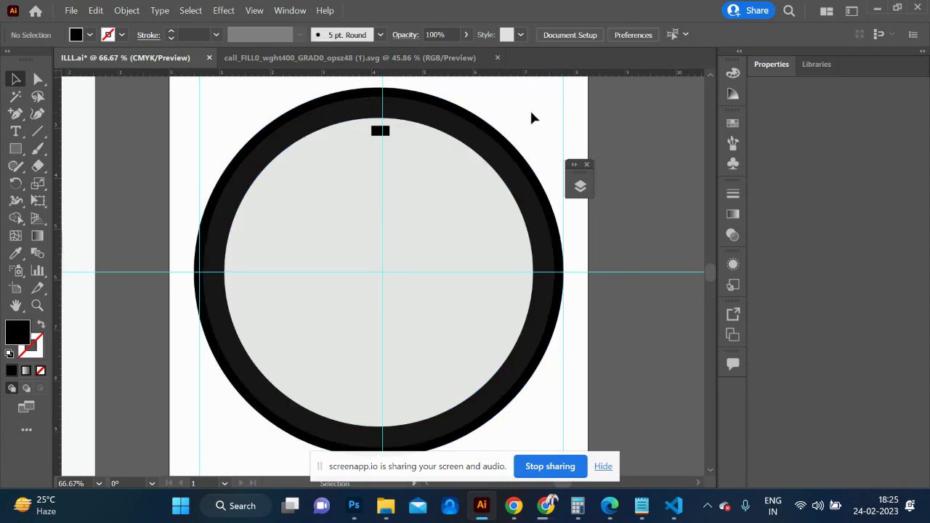
- Check the hour marks on the reference clock in the browser and create a copy of the marker rotated 30° about the dial's centre
{"action": "left_click", "coordinate": [380, 131]}
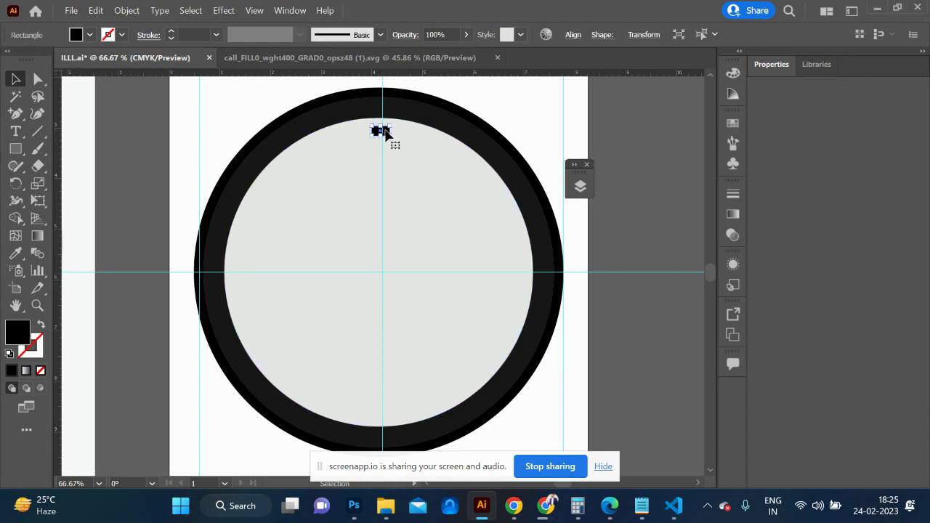
{"action": "key", "text": "r"}
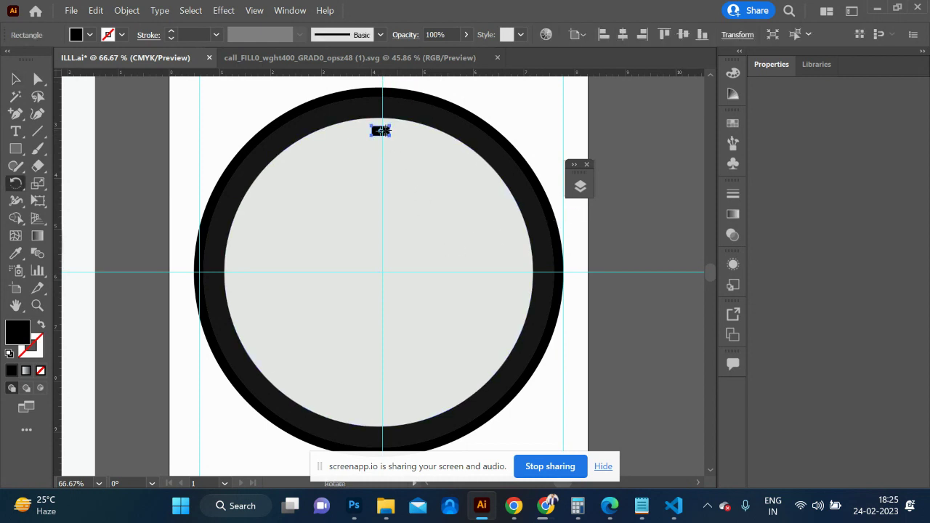
{"action": "left_click", "coordinate": [380, 270], "text": "alt"}
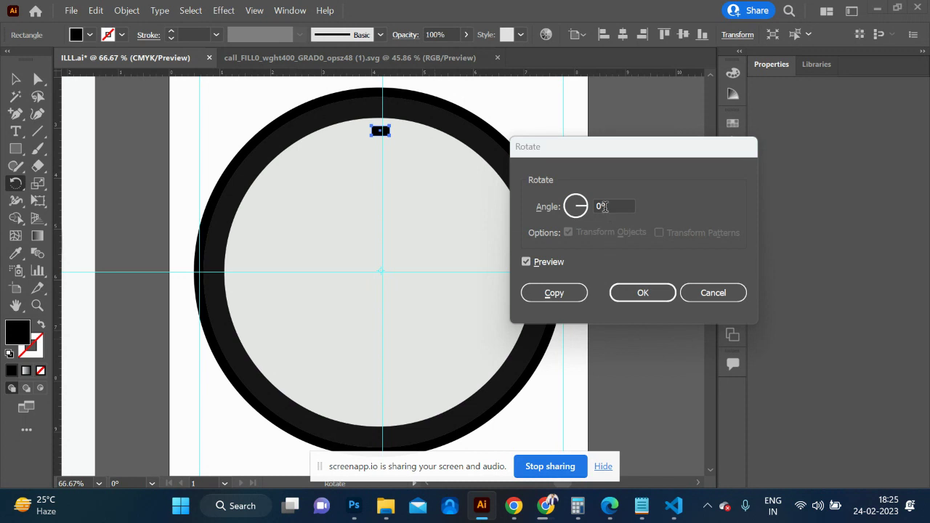
{"action": "key", "text": "alt+Tab"}
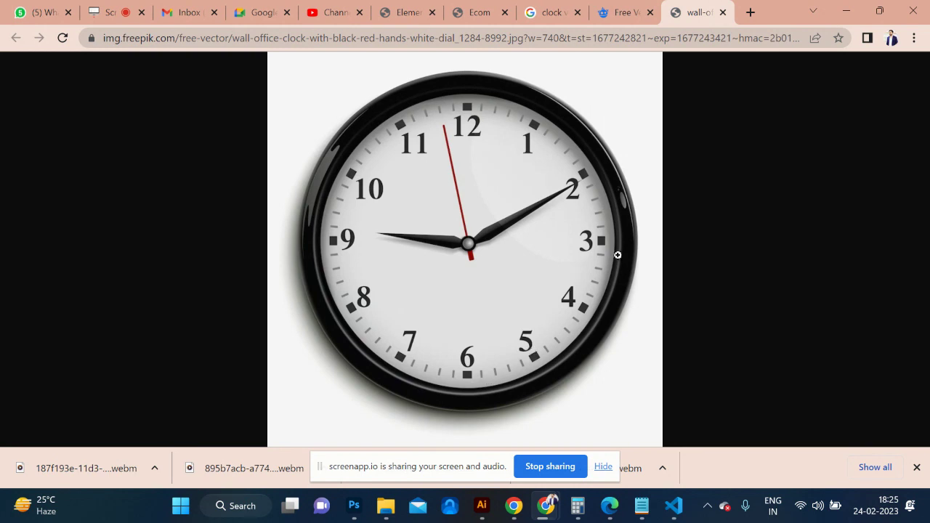
{"action": "key", "text": "alt+Tab"}
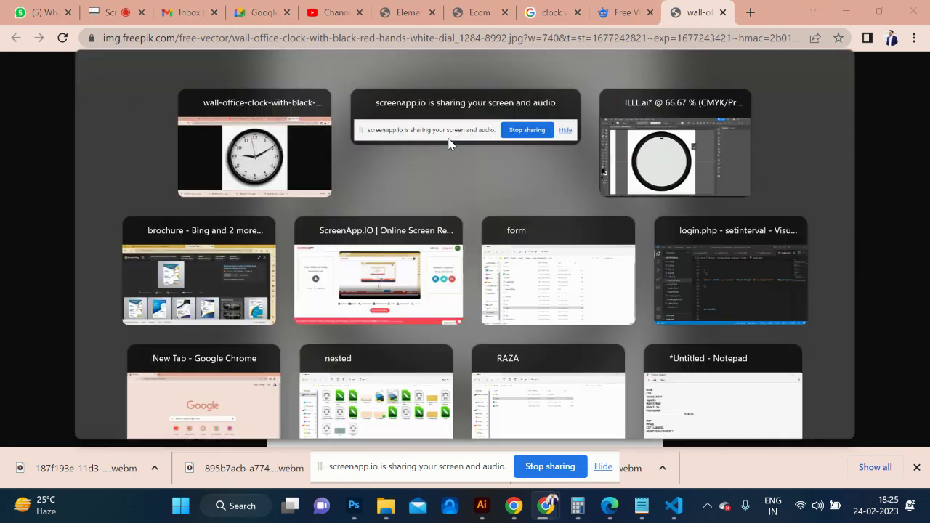
{"action": "key", "text": "alt+Tab"}
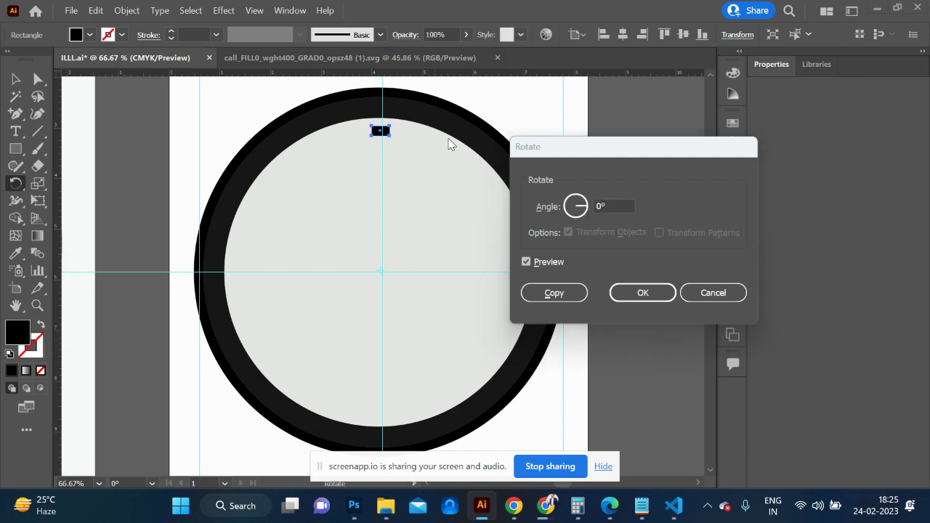
{"action": "key", "text": "alt+Tab"}
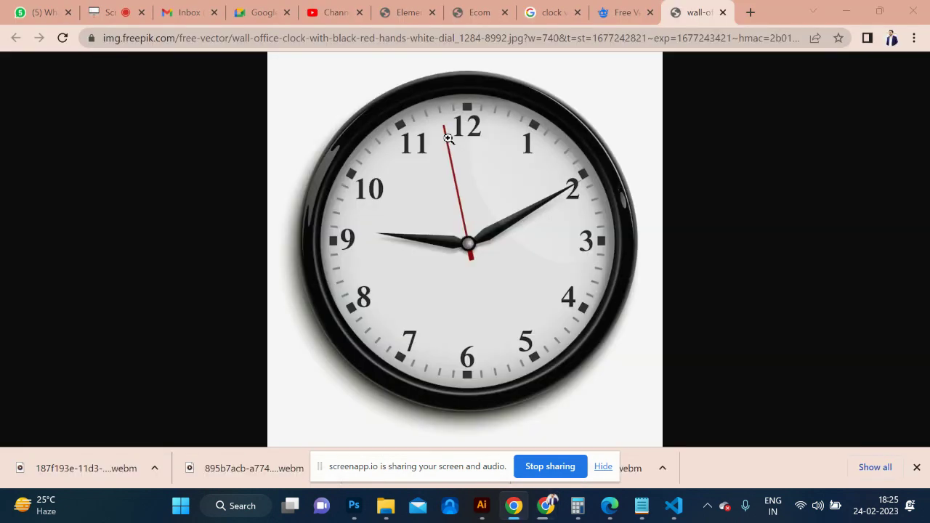
{"action": "key", "text": "alt+Tab"}
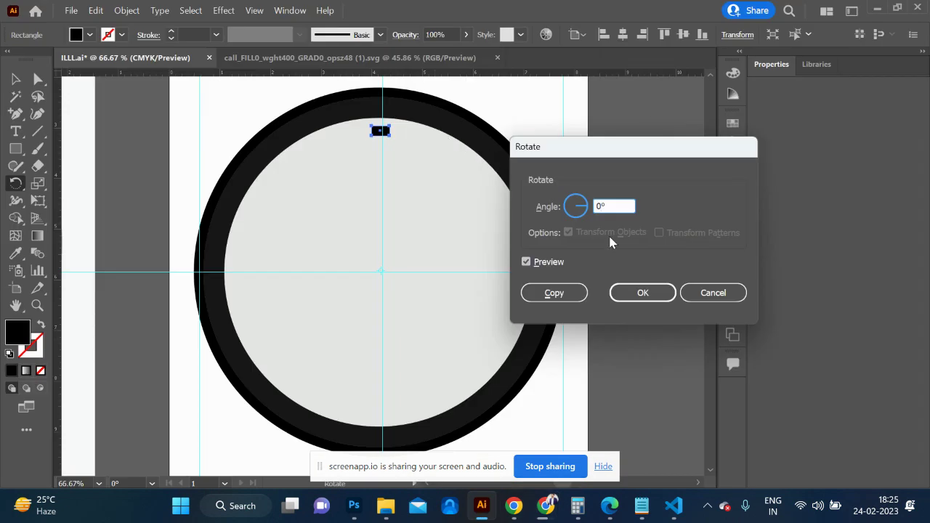
{"action": "type", "text": "30"}
{"action": "left_click", "coordinate": [558, 293]}
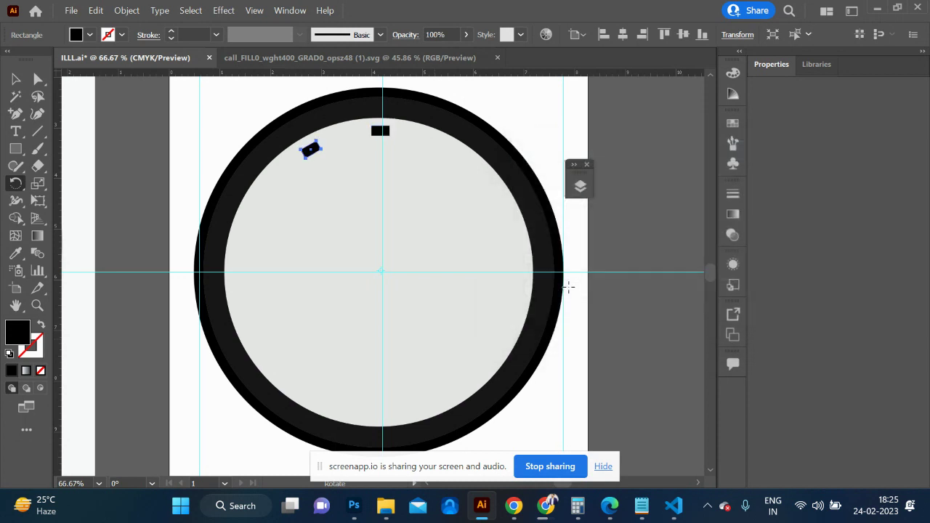
- Repeat the 30° rotated copy of the hour marker around the dial until all twelve hour positions are filled
{"action": "key", "text": "ctrl+d"}
{"action": "key", "text": "ctrl+d"}
{"action": "key", "text": "ctrl+d"}
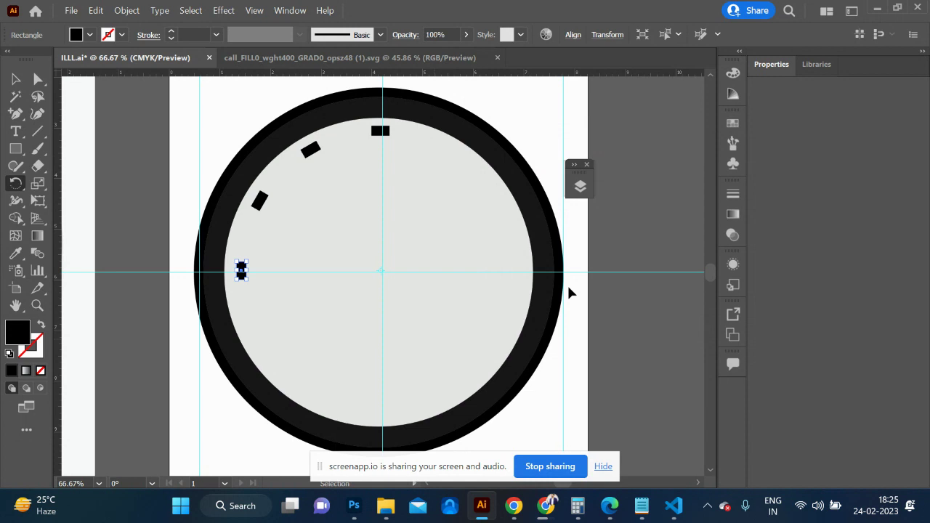
{"action": "key", "text": "ctrl+d"}
{"action": "key", "text": "ctrl+d"}
{"action": "key", "text": "ctrl+d"}
{"action": "key", "text": "ctrl+d"}
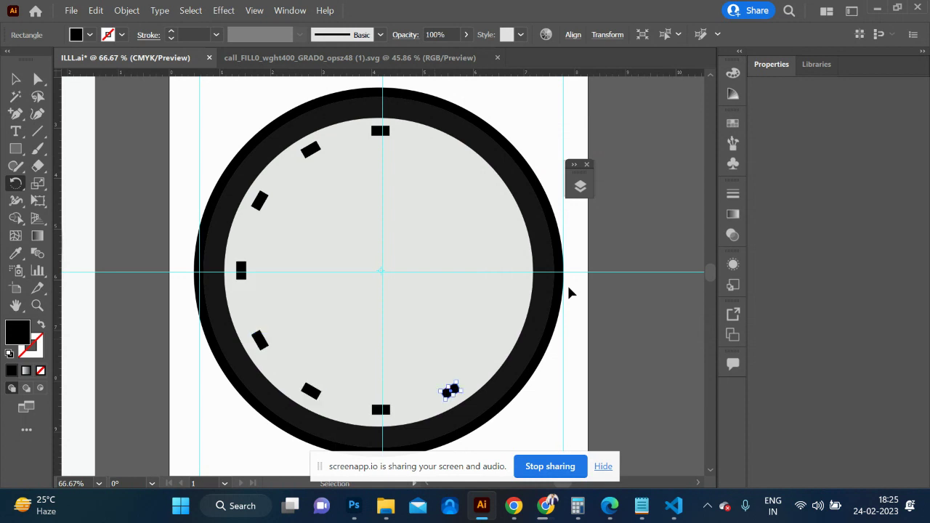
{"action": "key", "text": "ctrl+d"}
{"action": "key", "text": "ctrl+d"}
{"action": "key", "text": "ctrl+d"}
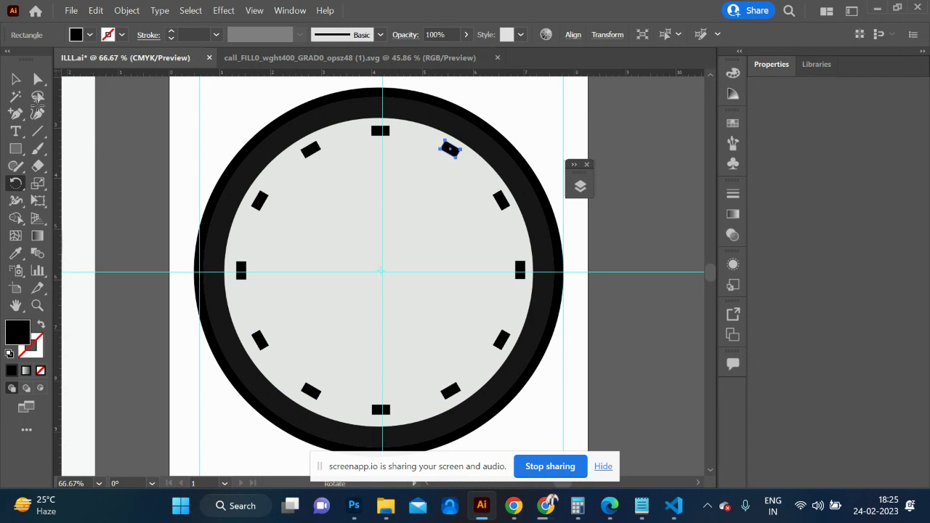
{"action": "left_click", "coordinate": [16, 79]}
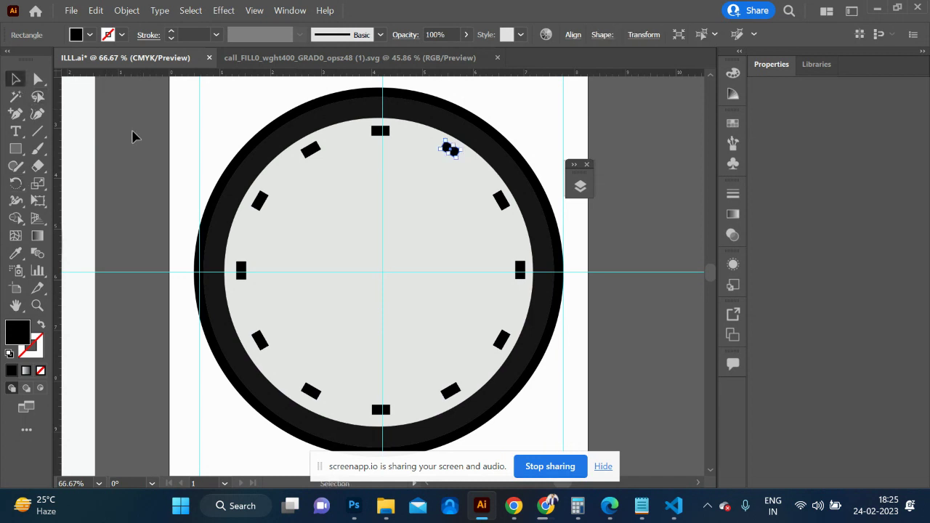
{"action": "left_click", "coordinate": [186, 158]}
- Select the whole clock artwork with its hour markers and rotate it very slightly counterclockwise
{"action": "key", "text": "ctrl+plus"}
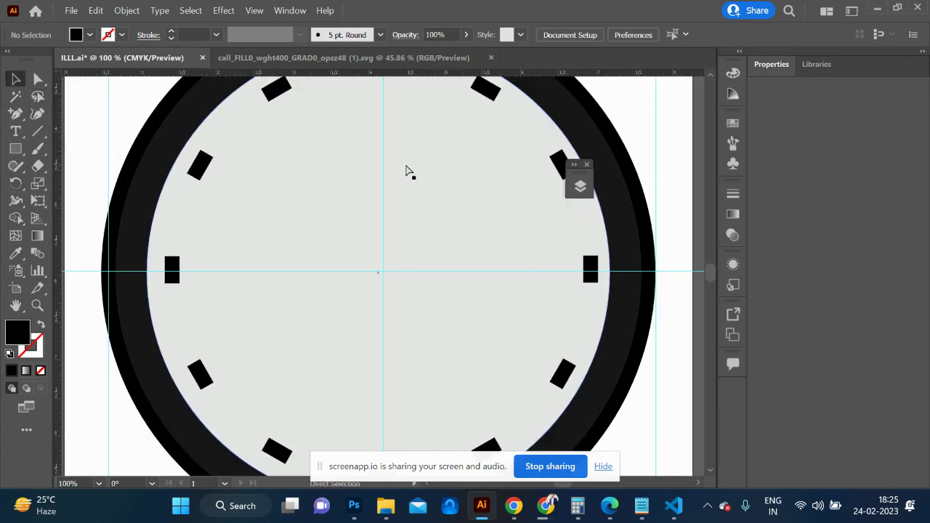
{"action": "key", "text": "ctrl+minus"}
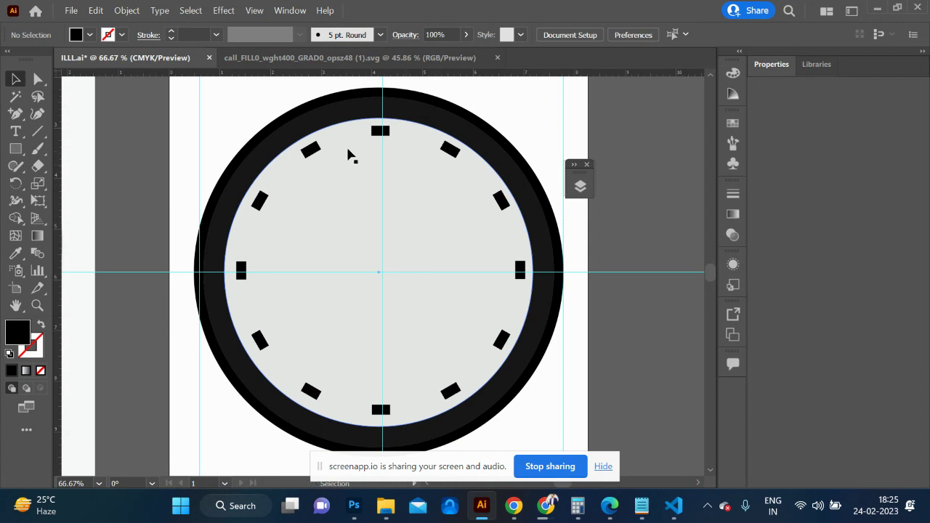
{"action": "key", "text": "ctrl+minus"}
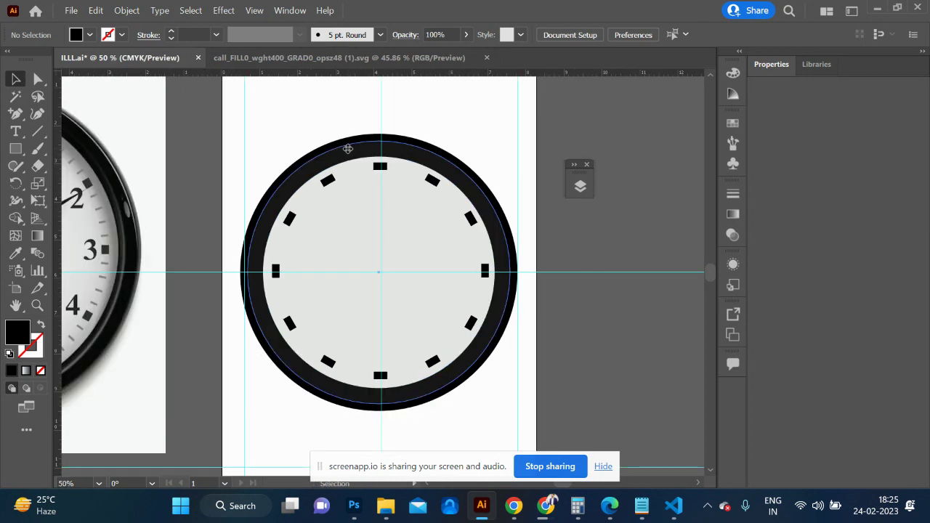
{"action": "left_click", "coordinate": [12, 80]}
{"action": "left_click_drag", "start_coordinate": [223, 99], "coordinate": [539, 420]}
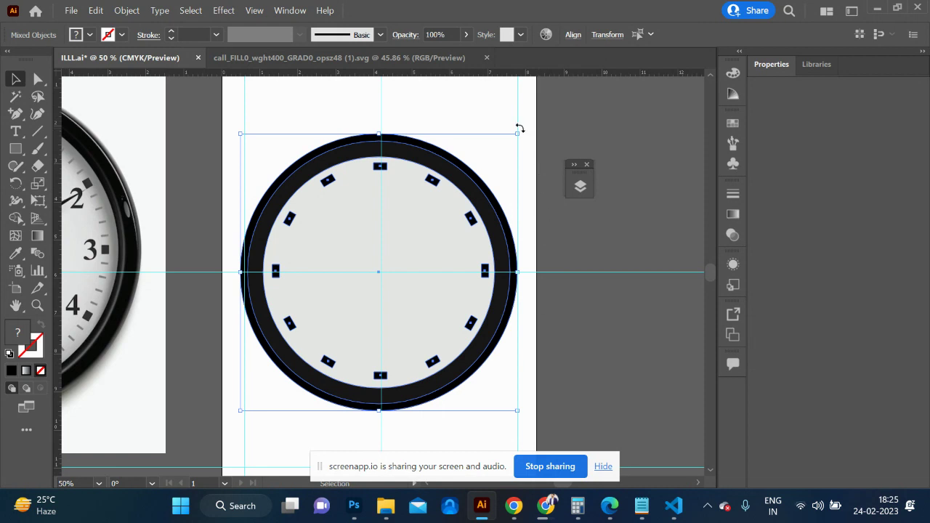
{"action": "mouse_move", "coordinate": [518, 128]}
{"action": "left_mouse_down"}
{"action": "mouse_move", "coordinate": [542, 146]}
{"action": "mouse_move", "coordinate": [553, 174]}
{"action": "mouse_move", "coordinate": [581, 191]}
{"action": "mouse_move", "coordinate": [556, 189]}
{"action": "mouse_move", "coordinate": [513, 125]}
{"action": "left_mouse_up"}
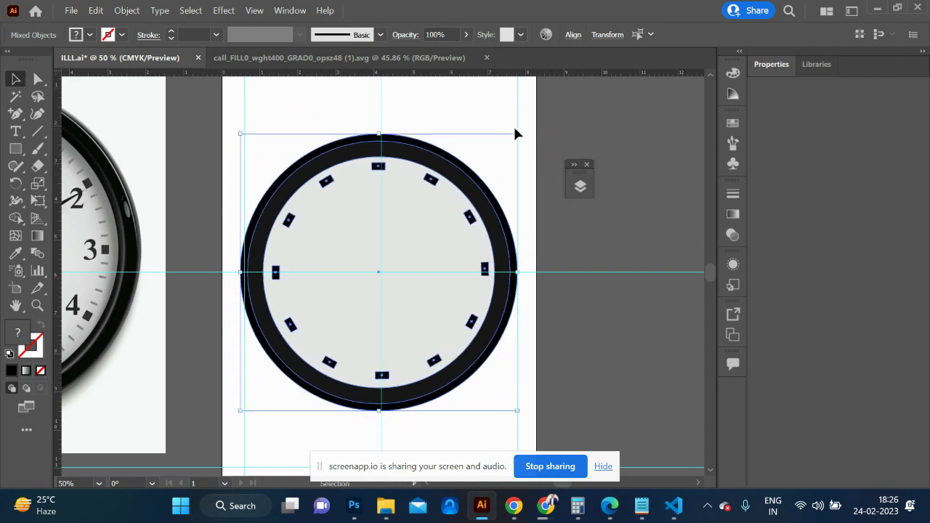
- Draw a thin vertical black rectangle as a minute mark on the empty canvas beside the artboard and shorten it
{"action": "left_click", "coordinate": [11, 151]}
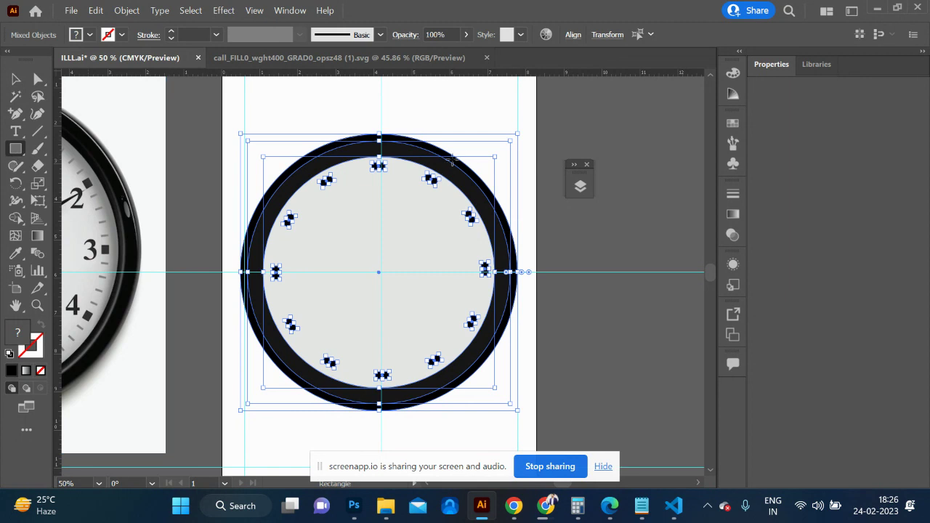
{"action": "left_click_drag", "start_coordinate": [545, 122], "coordinate": [546, 141]}
{"action": "left_click", "coordinate": [15, 78]}
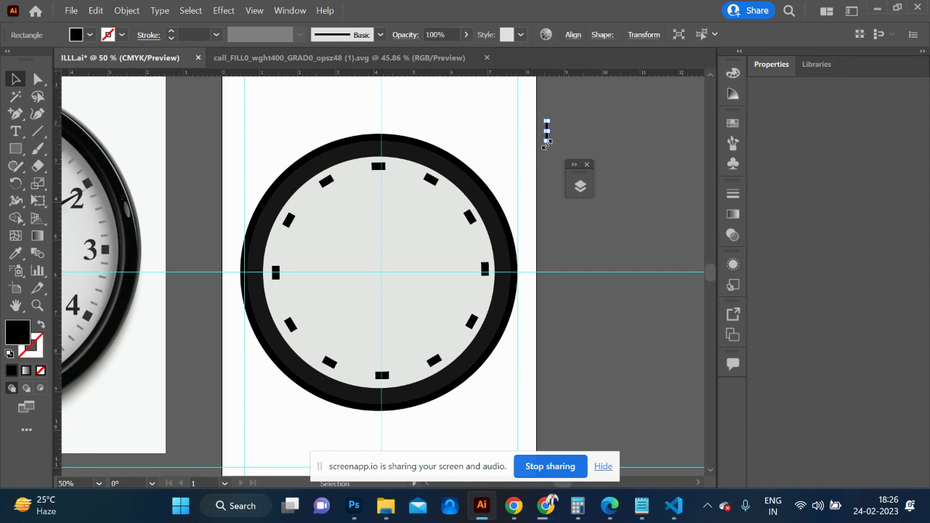
{"action": "left_click_drag", "start_coordinate": [547, 141], "coordinate": [546, 134]}
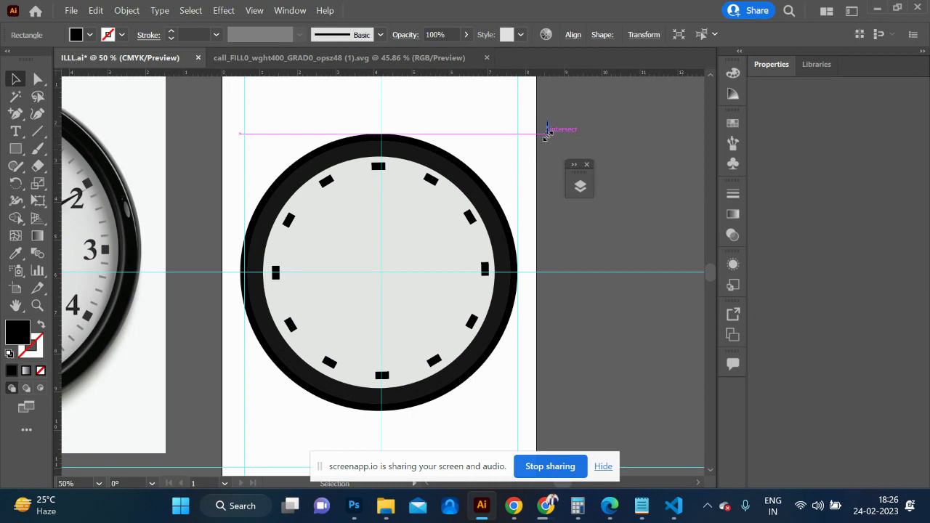
{"action": "left_click", "coordinate": [555, 193]}
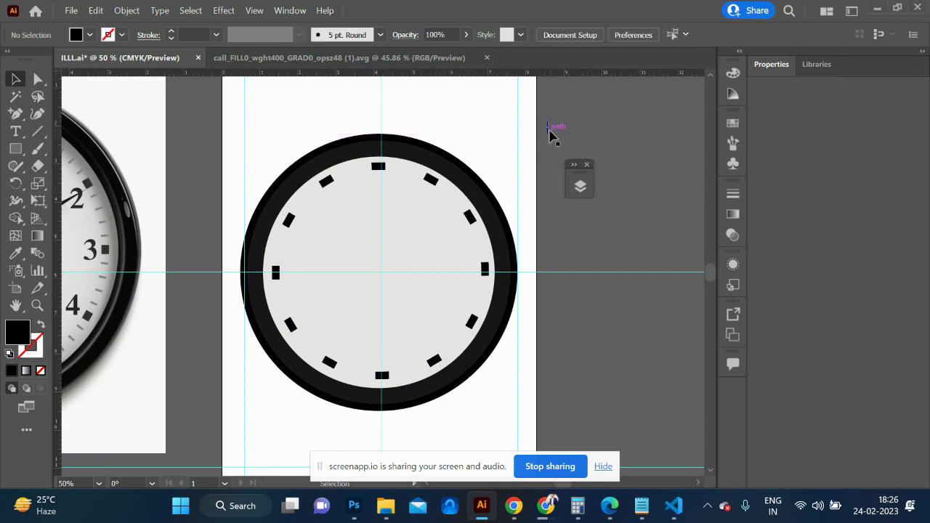
- Place the minute mark just after the 12 o'clock marker, tilt it slightly clockwise and shorten it
{"action": "mouse_move", "coordinate": [549, 134]}
{"action": "left_mouse_down"}
{"action": "mouse_move", "coordinate": [400, 193]}
{"action": "mouse_move", "coordinate": [396, 182]}
{"action": "left_mouse_up"}
{"action": "key", "text": "ctrl+equal"}
{"action": "key", "text": "ctrl+equal"}
{"action": "key", "text": "ctrl+equal"}
{"action": "key", "text": "ctrl+equal"}
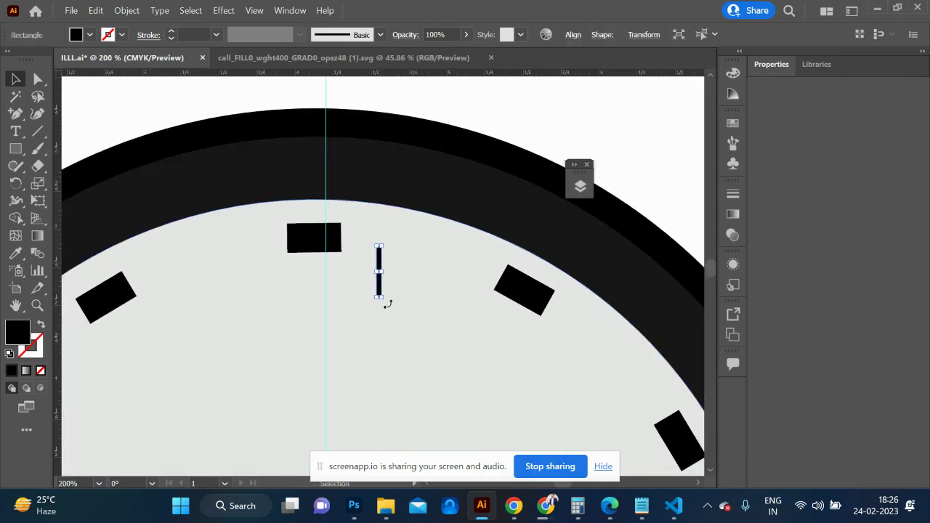
{"action": "left_click_drag", "start_coordinate": [387, 305], "coordinate": [376, 302]}
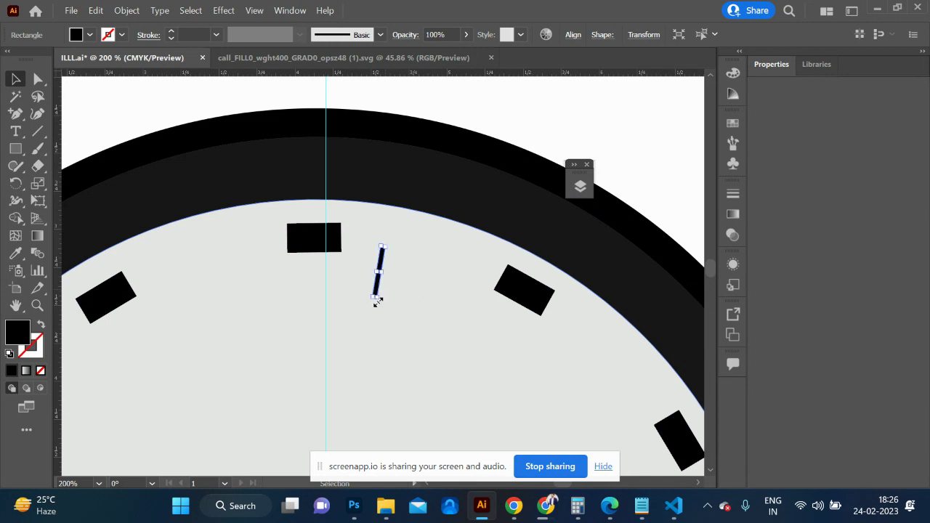
{"action": "left_click", "coordinate": [571, 95]}
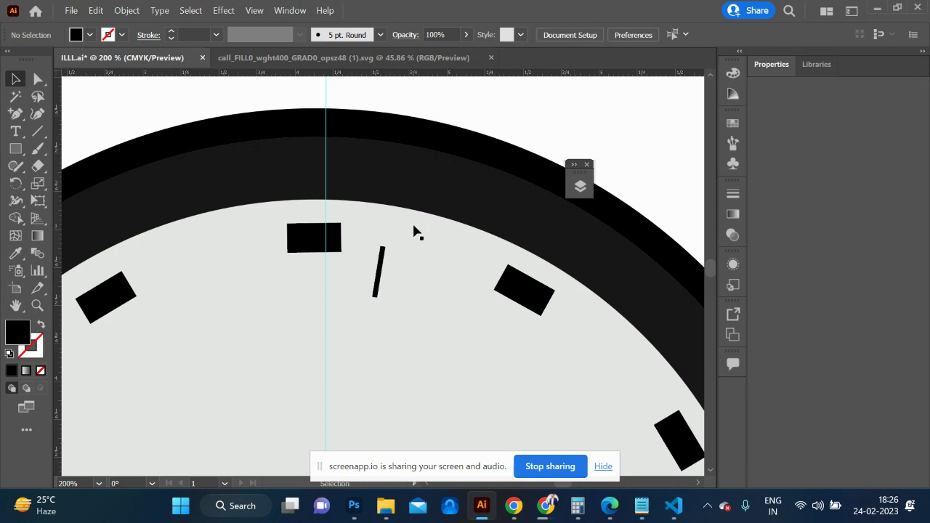
{"action": "left_click_drag", "start_coordinate": [384, 260], "coordinate": [372, 232]}
{"action": "left_click_drag", "start_coordinate": [355, 273], "coordinate": [360, 259]}
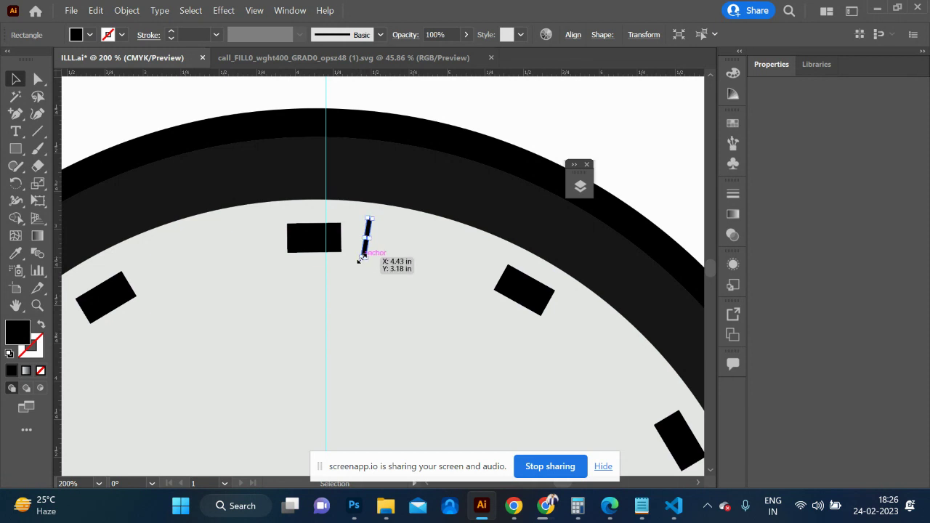
- Try a copy of the minute mark rotated by a small angle about the dial's centre
{"action": "scroll", "coordinate": [370, 239], "scroll_direction": "down", "scroll_amount": 3}
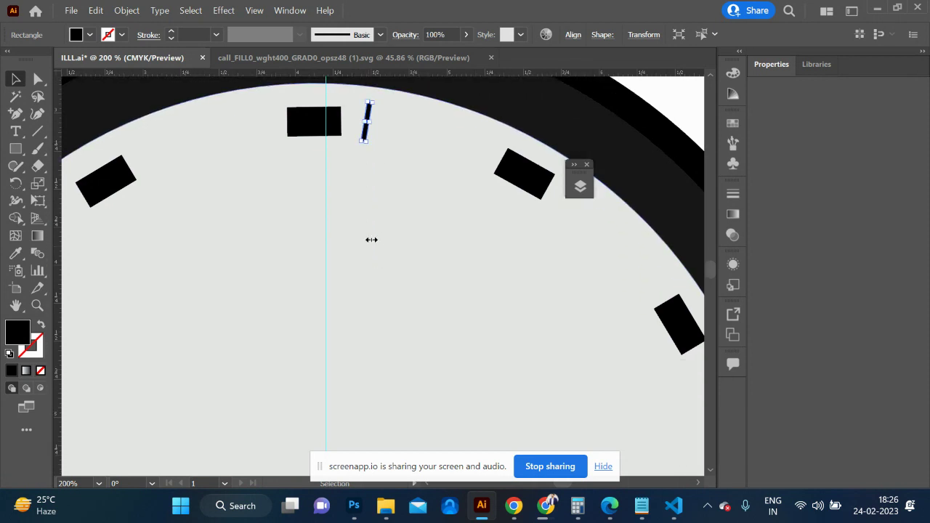
{"action": "scroll", "coordinate": [370, 243], "scroll_direction": "down", "scroll_amount": 3}
{"action": "left_click", "coordinate": [370, 242]}
{"action": "key", "text": "ctrl+0"}
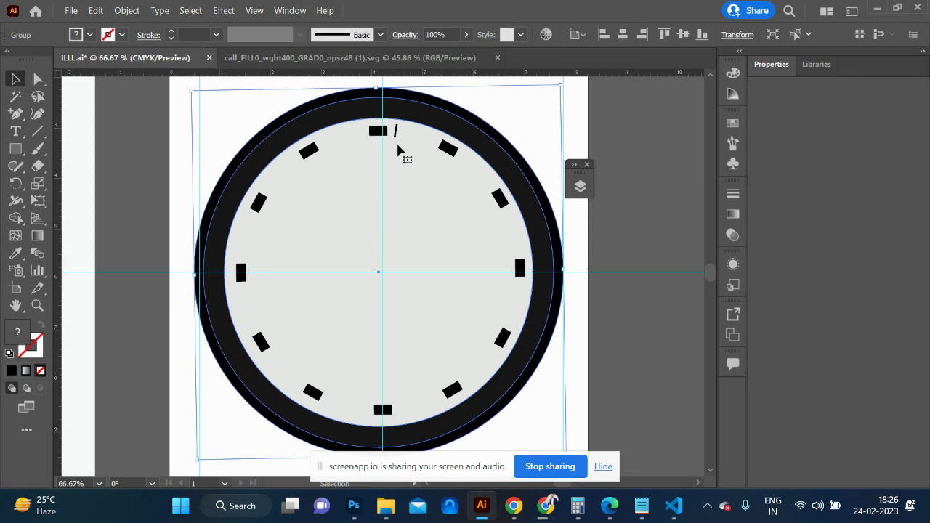
{"action": "left_click", "coordinate": [396, 133]}
{"action": "key", "text": "r"}
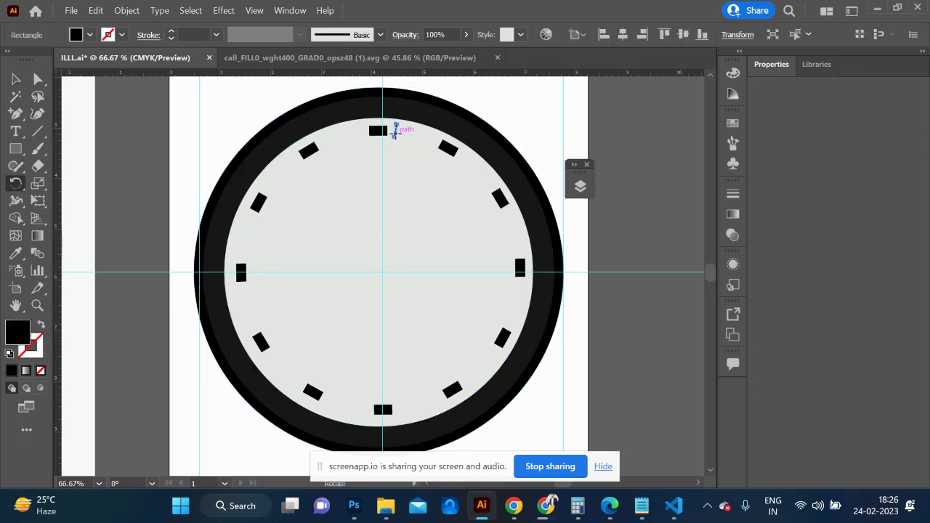
{"action": "left_click", "coordinate": [383, 272], "text": "alt"}
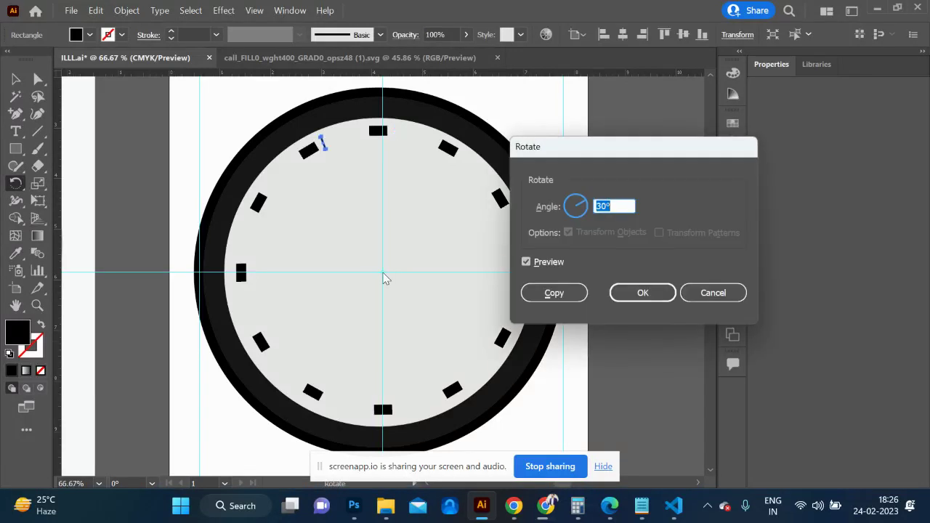
{"action": "key", "text": "alt+Tab"}
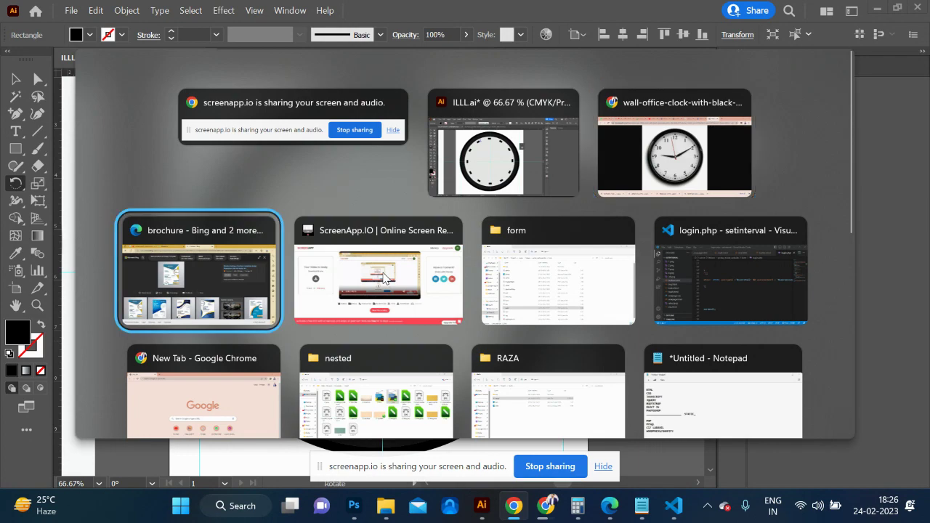
{"action": "key", "text": "alt+Tab"}
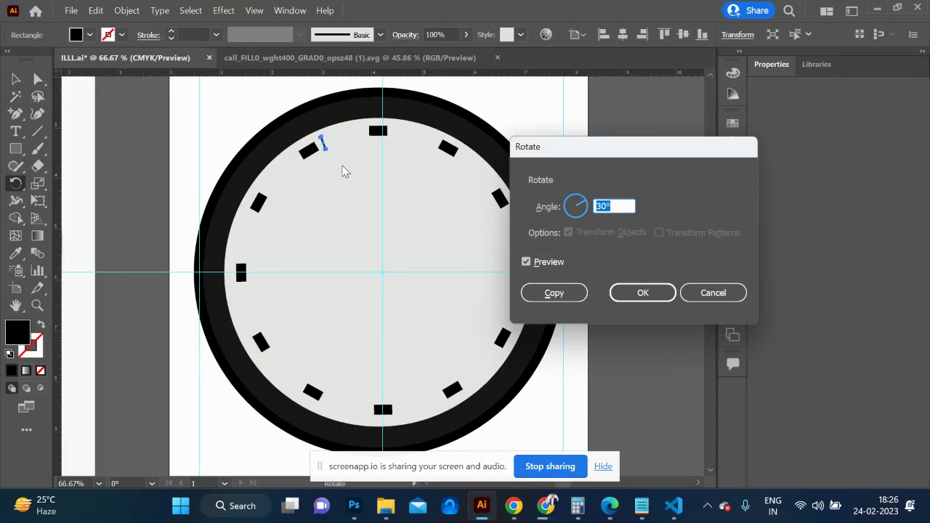
{"action": "key", "text": "alt+Tab"}
{"action": "key", "text": "alt+Tab"}
{"action": "key", "text": "Down"}
{"action": "key", "text": "Down"}
{"action": "key", "text": "Down"}
{"action": "key", "text": "Down"}
{"action": "key", "text": "Down"}
{"action": "key", "text": "Down"}
{"action": "key", "text": "Down"}
{"action": "key", "text": "Down"}
{"action": "key", "text": "Down"}
{"action": "key", "text": "Down"}
{"action": "key", "text": "Down"}
{"action": "key", "text": "Down"}
{"action": "key", "text": "Down"}
{"action": "key", "text": "Down"}
{"action": "key", "text": "Down"}
{"action": "key", "text": "Down"}
{"action": "key", "text": "Down"}
{"action": "key", "text": "Down"}
{"action": "key", "text": "Down"}
{"action": "key", "text": "Down"}
{"action": "key", "text": "Down"}
{"action": "left_click", "coordinate": [559, 291]}
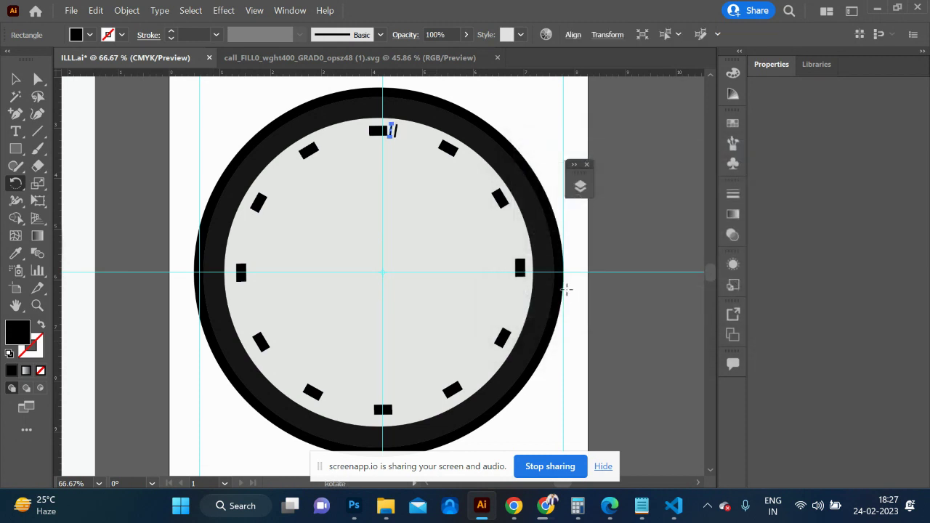
{"action": "key", "text": "ctrl"}
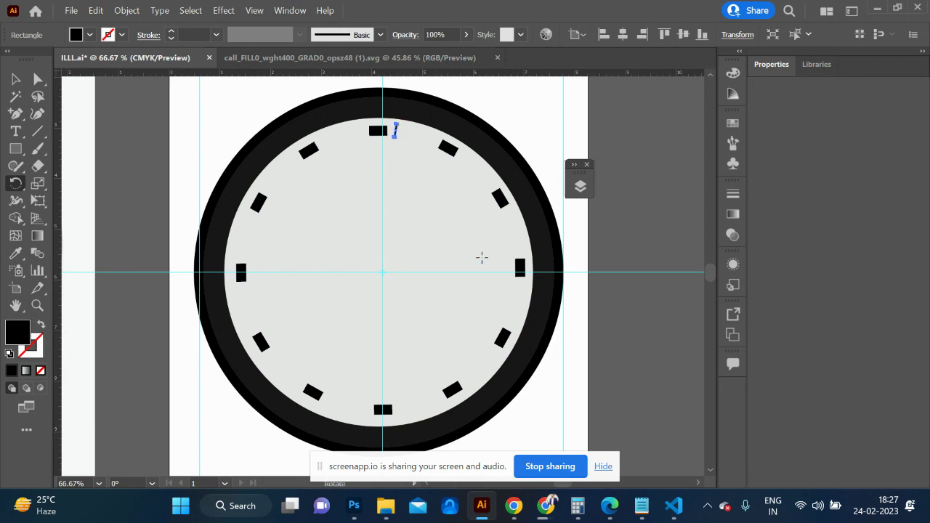
- Move the minute mark next to the 1 o'clock marker and tilt it further clockwise to follow the dial
{"action": "left_click", "coordinate": [17, 81]}
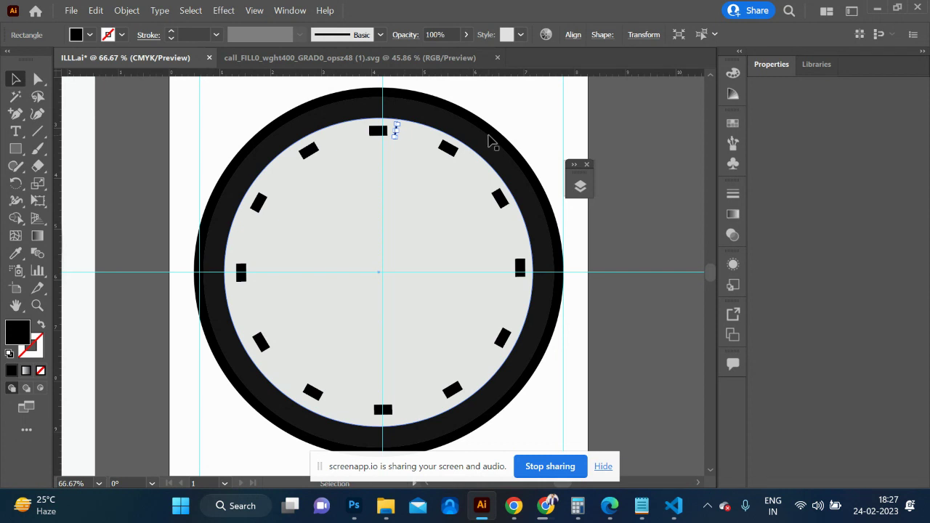
{"action": "left_click", "coordinate": [522, 124]}
{"action": "left_click_drag", "start_coordinate": [396, 135], "coordinate": [433, 138]}
{"action": "left_click_drag", "start_coordinate": [440, 131], "coordinate": [448, 151]}
- Create four copies of the minute mark, rotated stepwise about the dial's centre back towards the 12 o'clock marker
{"action": "key", "text": "r"}
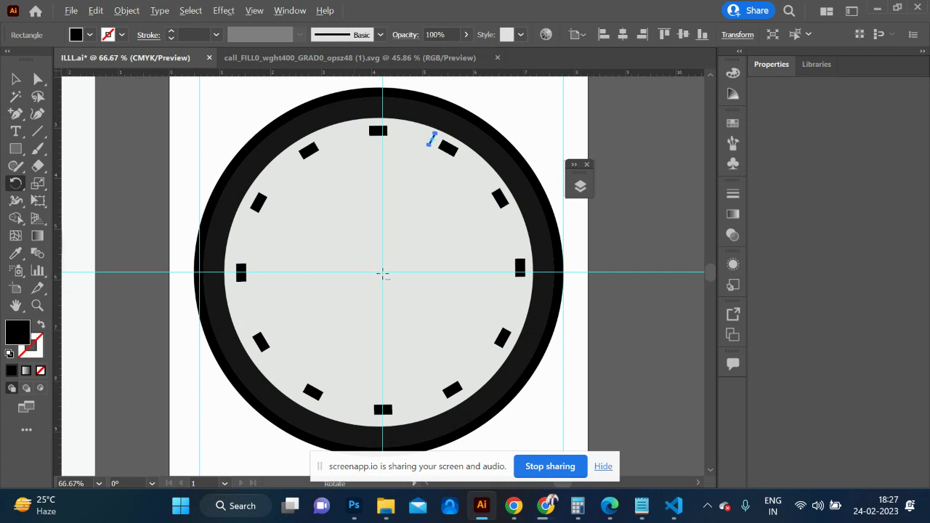
{"action": "left_click", "coordinate": [383, 272], "text": "alt"}
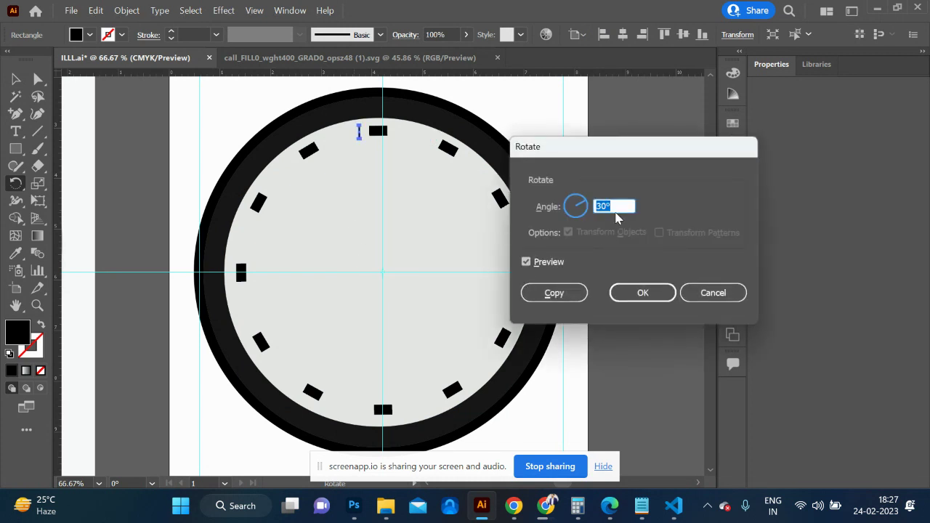
{"action": "type", "text": "0"}
{"action": "key", "text": "Tab"}
{"action": "key", "text": "Up"}
{"action": "key", "text": "Up"}
{"action": "left_click", "coordinate": [578, 294]}
{"action": "key", "text": "ctrl+d"}
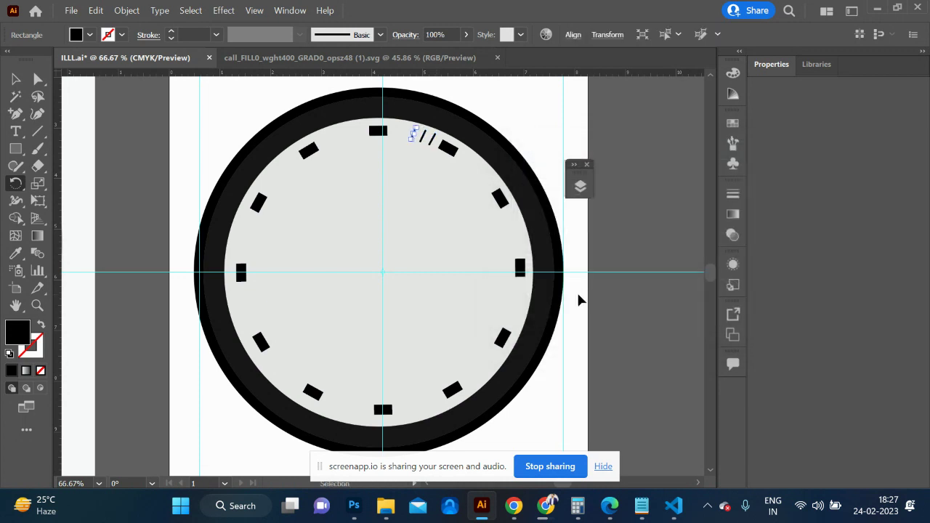
{"action": "key", "text": "ctrl+d"}
{"action": "key", "text": "ctrl+d"}
{"action": "left_click", "coordinate": [15, 79]}
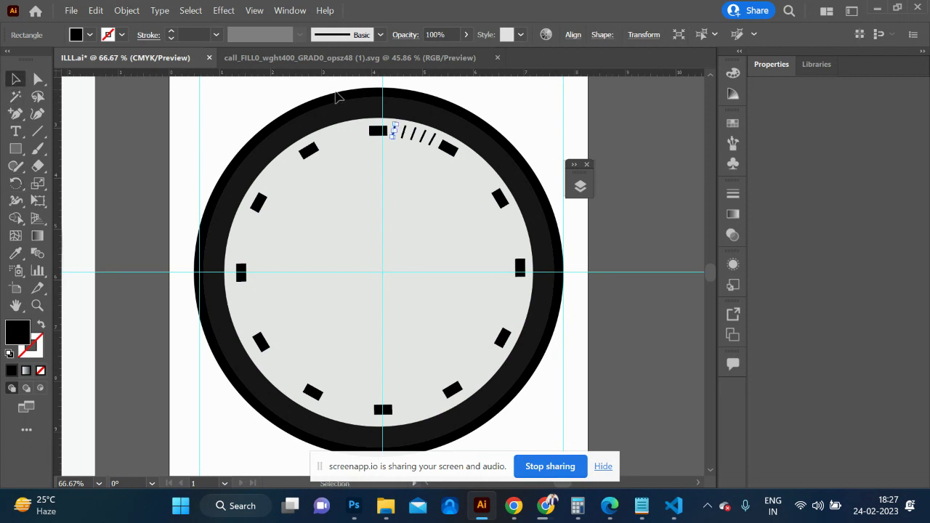
- Rotate each of the five minute marks between 12 and 1 o'clock slightly counterclockwise so they point towards the dial's centre
{"action": "key", "text": "ctrl+equal"}
{"action": "key", "text": "ctrl+equal"}
{"action": "key", "text": "ctrl+equal"}
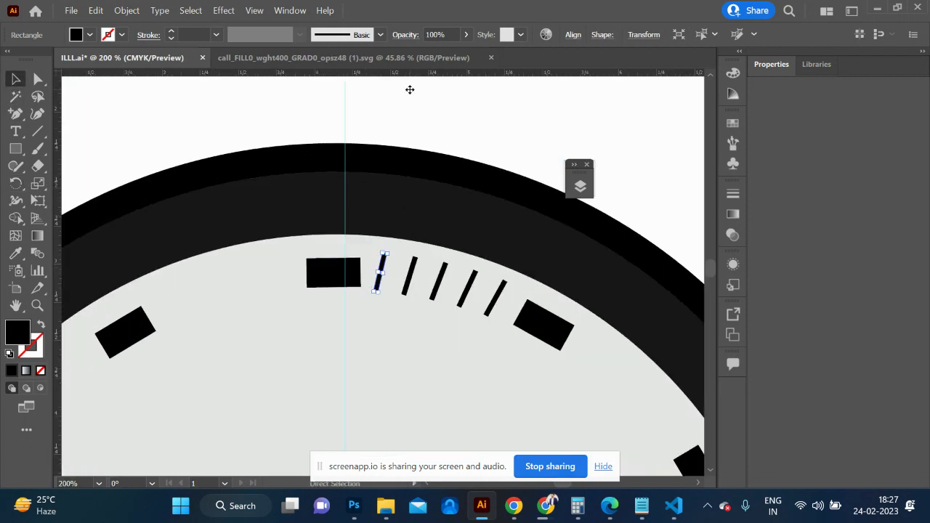
{"action": "left_click_drag", "start_coordinate": [391, 250], "coordinate": [383, 251]}
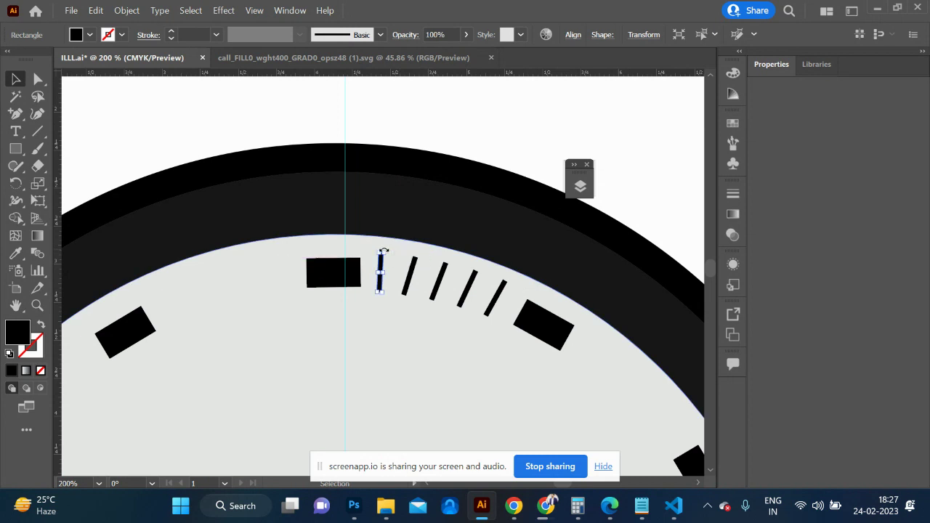
{"action": "left_click", "coordinate": [413, 267]}
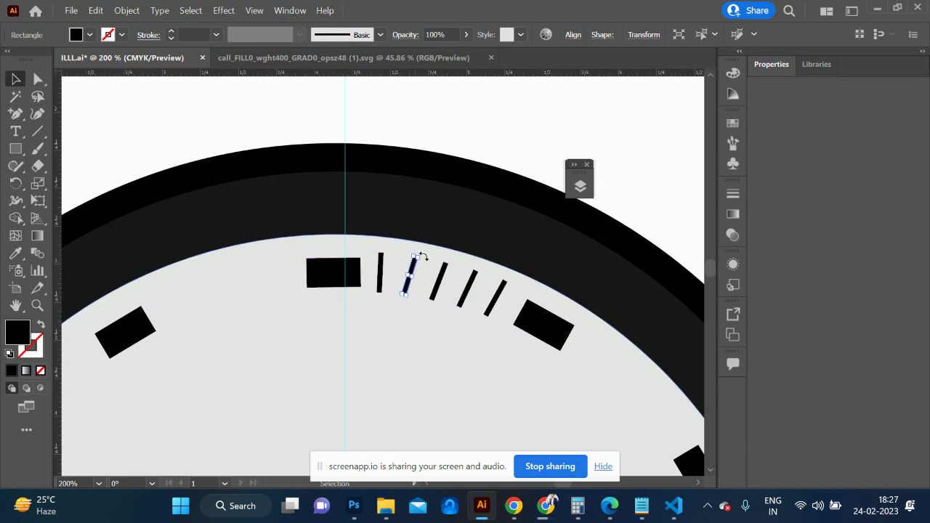
{"action": "left_click_drag", "start_coordinate": [420, 256], "coordinate": [413, 258]}
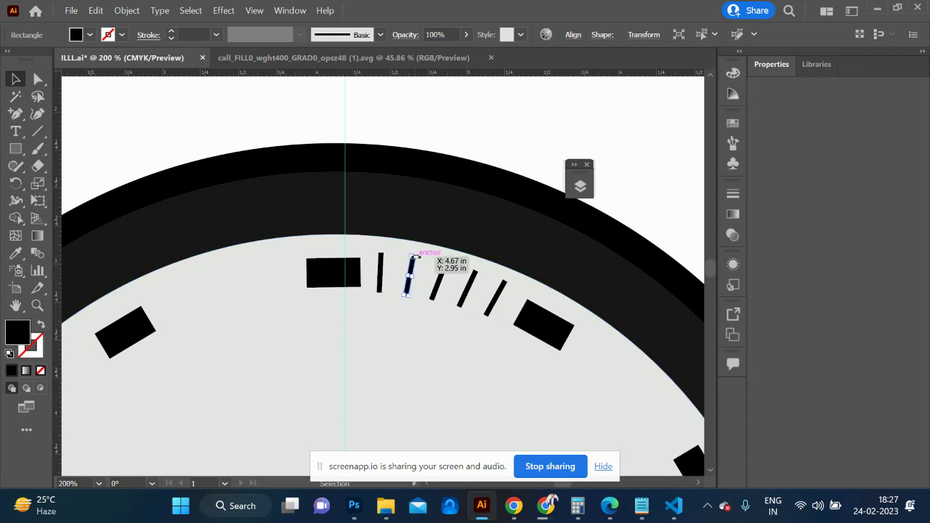
{"action": "left_click", "coordinate": [440, 280]}
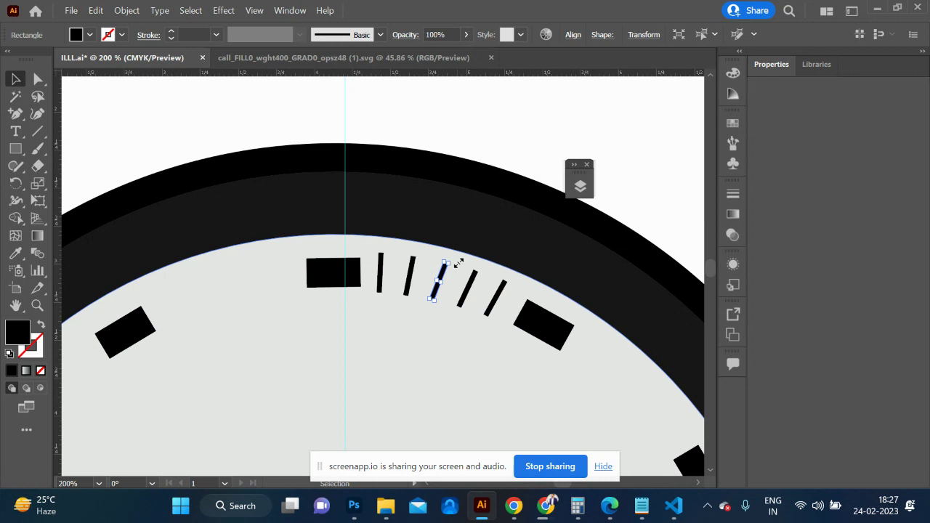
{"action": "left_click_drag", "start_coordinate": [454, 255], "coordinate": [448, 257]}
{"action": "left_click", "coordinate": [469, 284]}
{"action": "left_click_drag", "start_coordinate": [484, 272], "coordinate": [473, 268]}
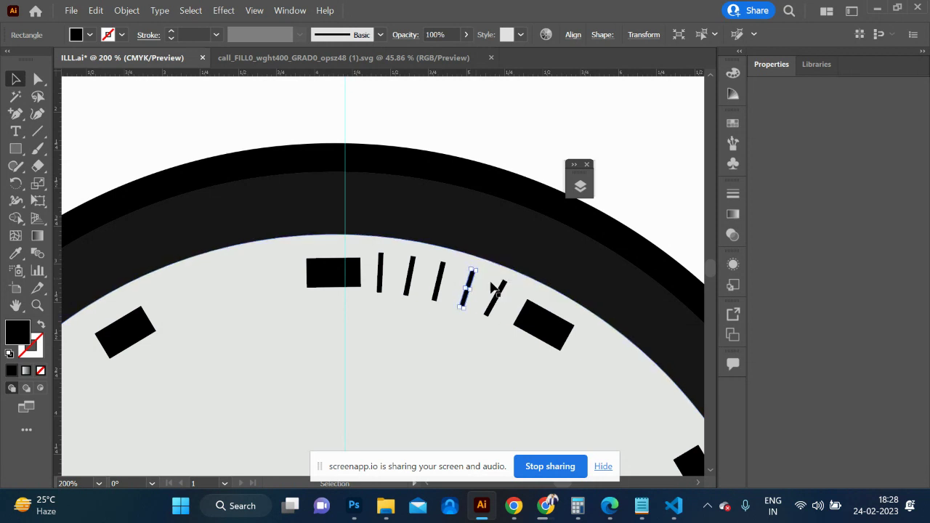
{"action": "left_click", "coordinate": [499, 294]}
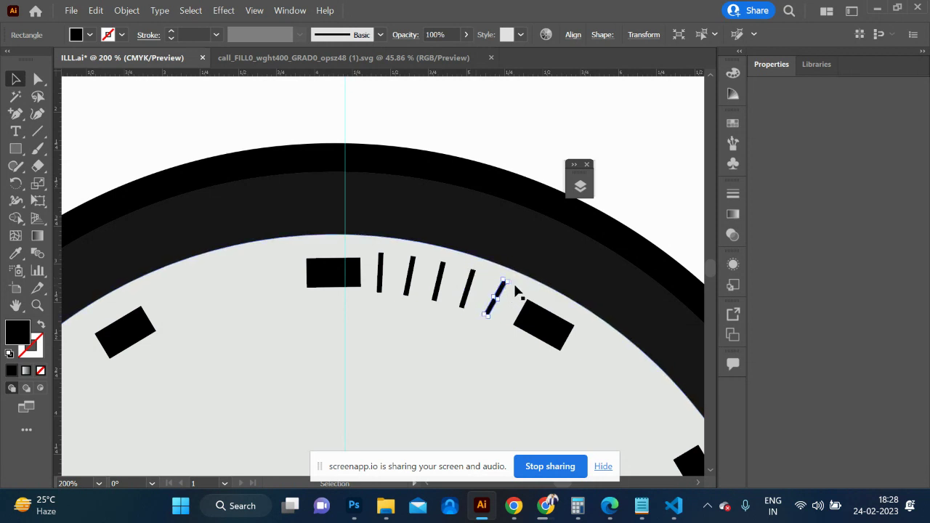
{"action": "left_click_drag", "start_coordinate": [514, 282], "coordinate": [501, 283]}
- Group the five minute marks between the 12 and 1 o'clock markers
{"action": "left_click", "coordinate": [468, 291], "text": "shift"}
{"action": "left_click", "coordinate": [440, 287], "text": "shift"}
{"action": "left_click", "coordinate": [409, 283], "text": "shift"}
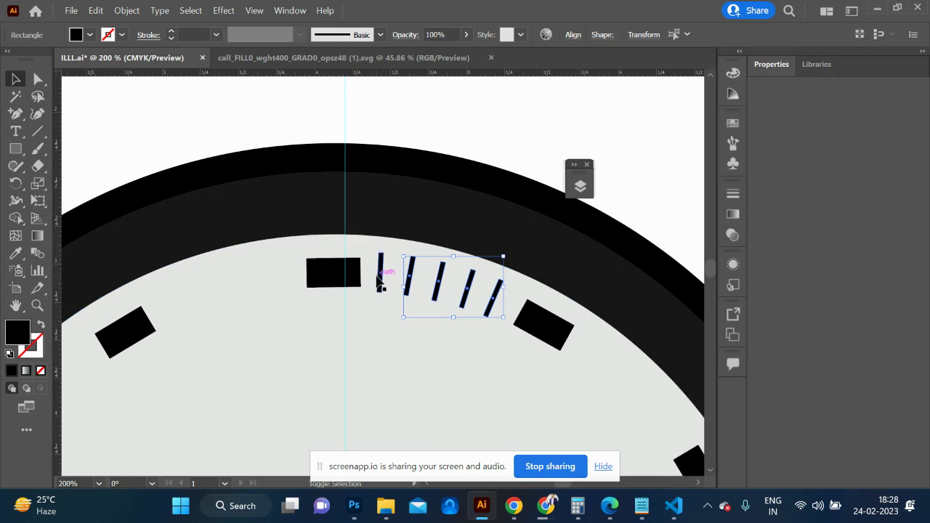
{"action": "left_click", "coordinate": [378, 282], "text": "shift"}
{"action": "key", "text": "ctrl+g"}
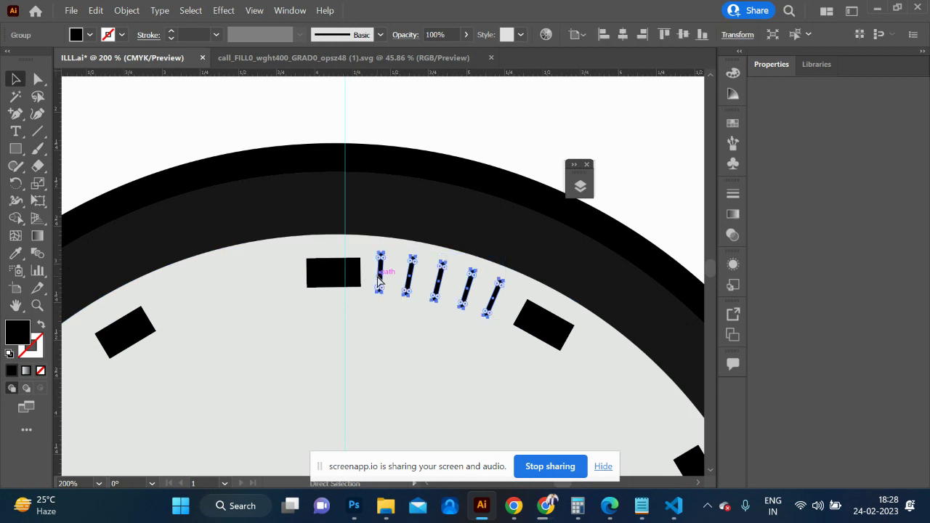
- Create a copy of the minute-mark group rotated 30° about the dial's centre
{"action": "scroll", "coordinate": [377, 277], "scroll_direction": "down", "scroll_amount": 3}
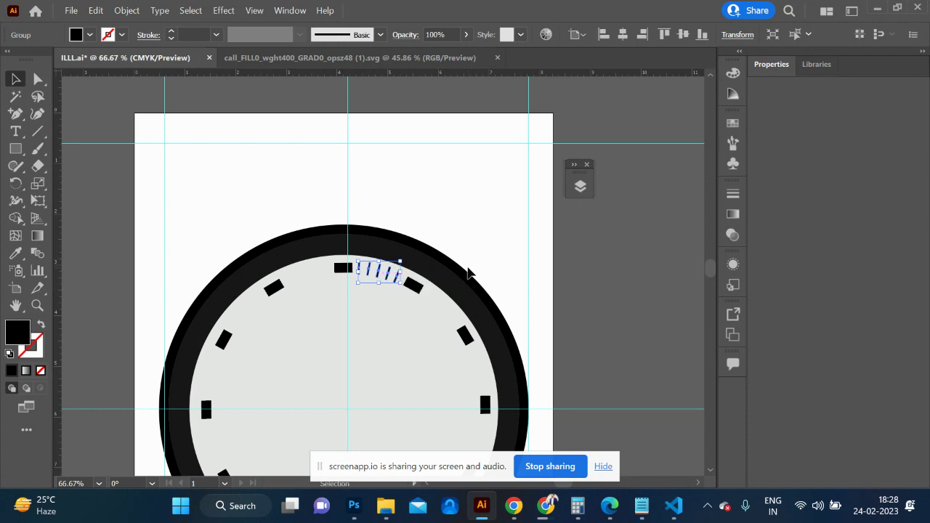
{"action": "key", "text": "r"}
{"action": "scroll", "coordinate": [467, 268], "scroll_direction": "down", "scroll_amount": 3}
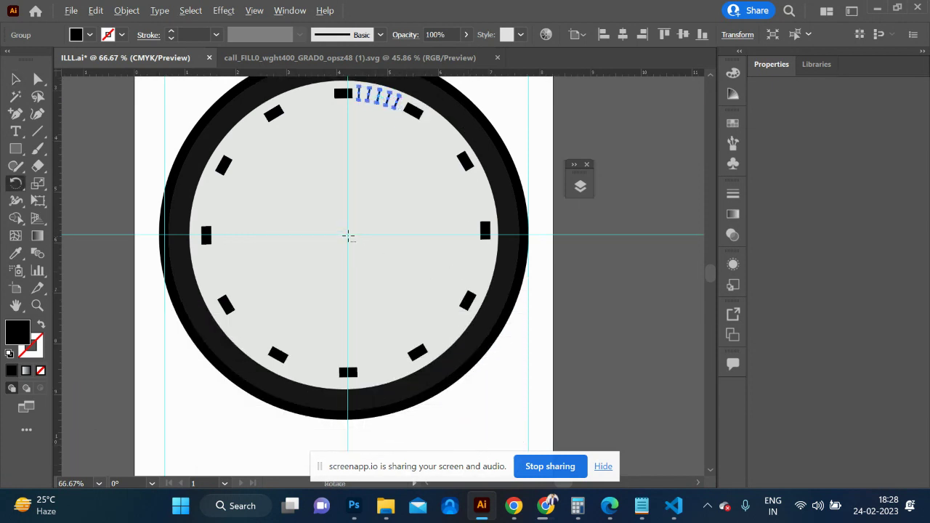
{"action": "left_click", "coordinate": [348, 235], "text": "alt"}
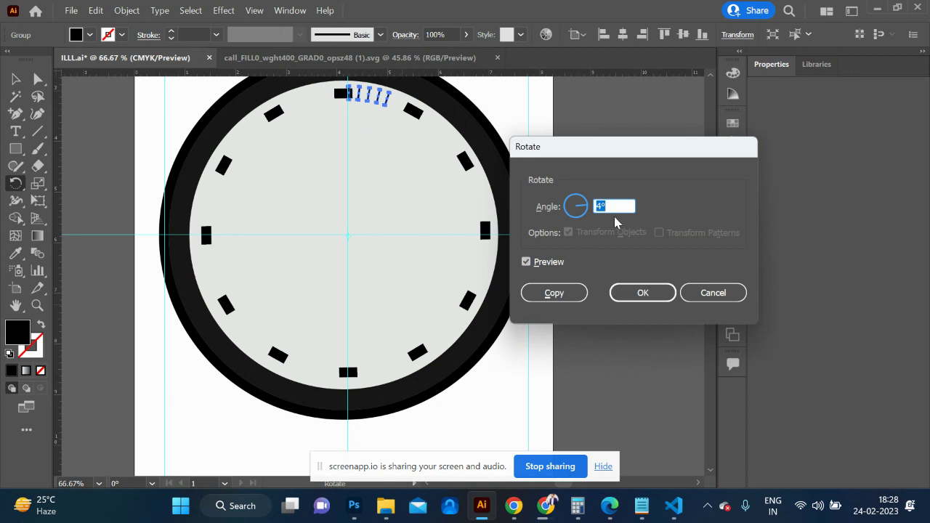
{"action": "type", "text": "30"}
{"action": "left_click", "coordinate": [527, 262]}
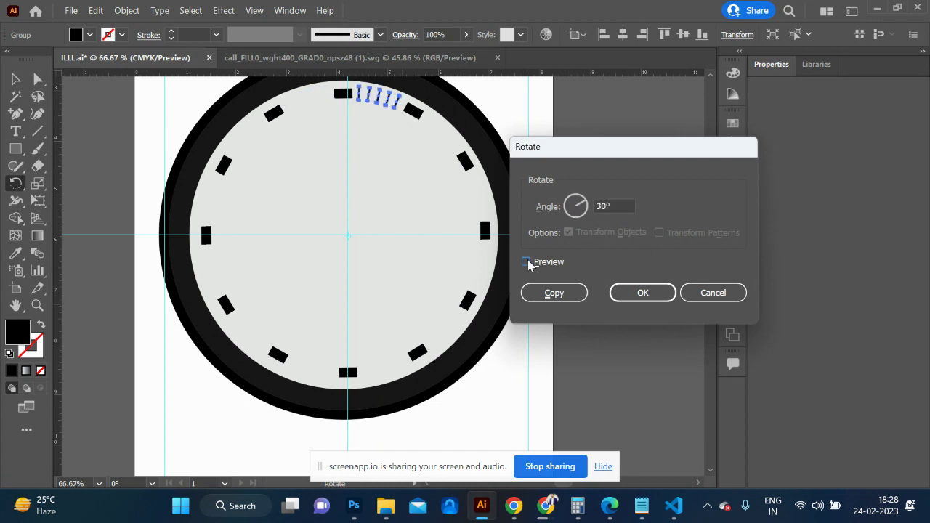
{"action": "left_click", "coordinate": [526, 262]}
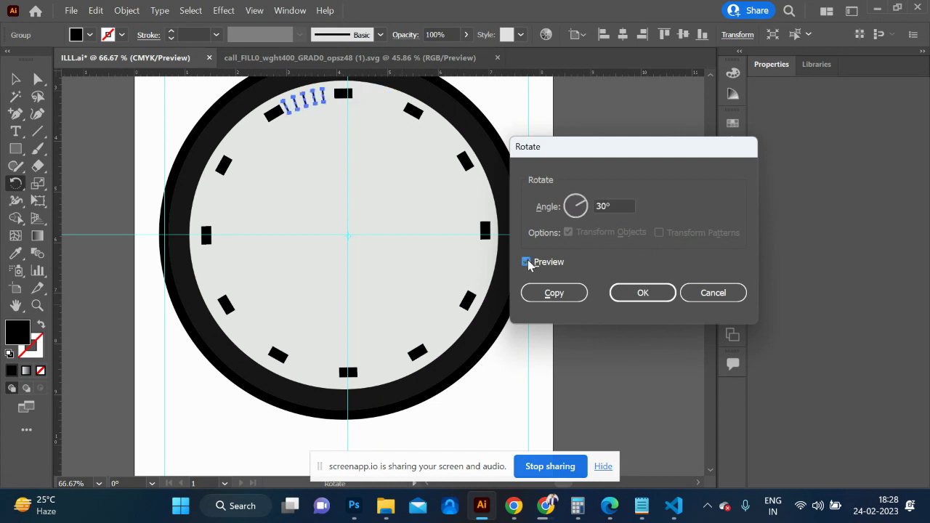
{"action": "left_click", "coordinate": [553, 294]}
- Repeat the rotated copy around the dial until every gap between the hour markers holds a minute-mark group
{"action": "key", "text": "ctrl+d"}
{"action": "key", "text": "ctrl+d"}
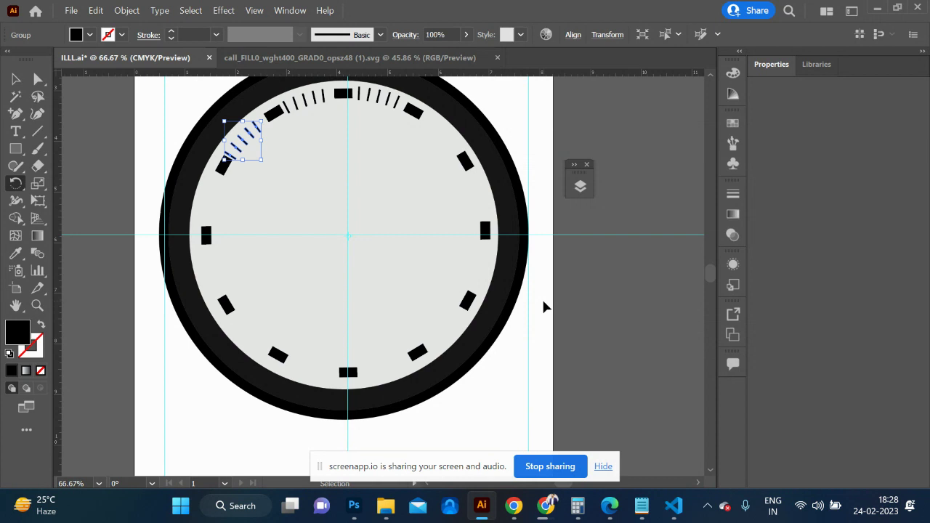
{"action": "key", "text": "ctrl+d"}
{"action": "key", "text": "ctrl+d"}
{"action": "key", "text": "ctrl+d"}
{"action": "key", "text": "ctrl+d"}
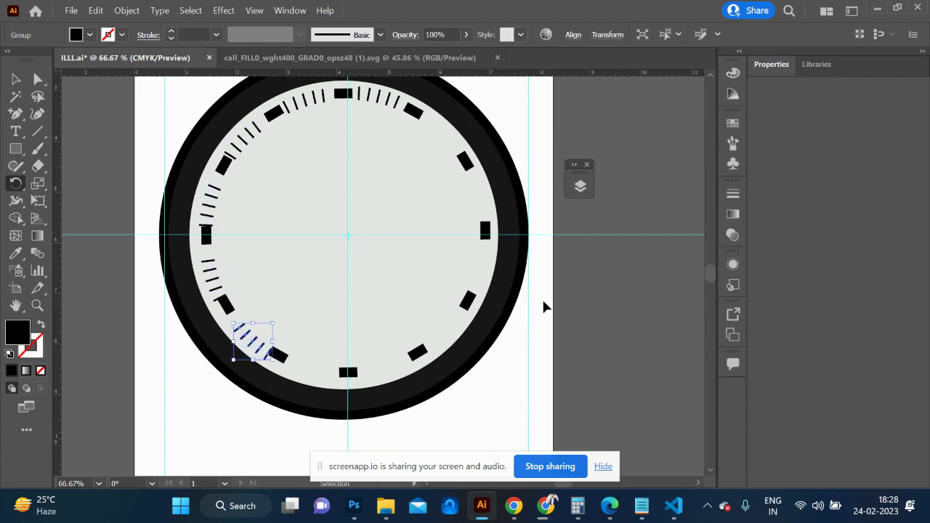
{"action": "key", "text": "ctrl+d"}
{"action": "key", "text": "ctrl+d"}
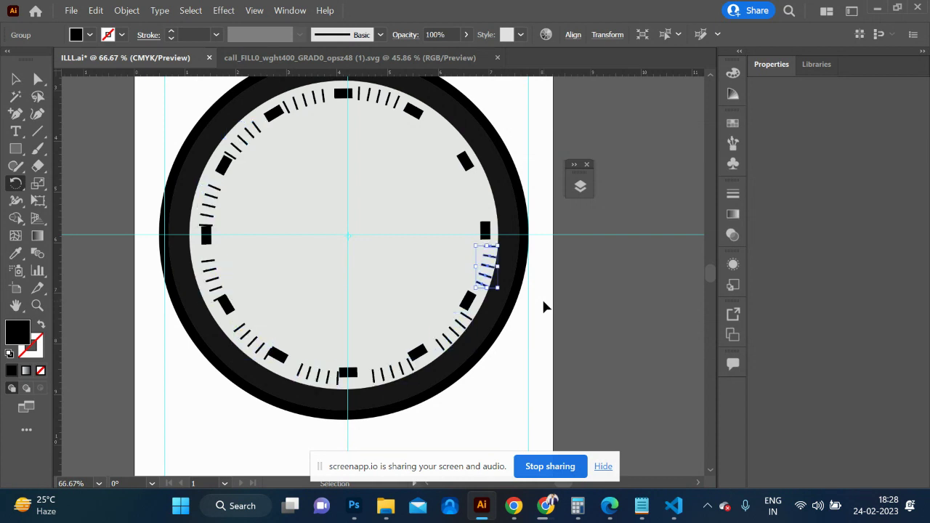
{"action": "key", "text": "ctrl+d"}
{"action": "key", "text": "ctrl+d"}
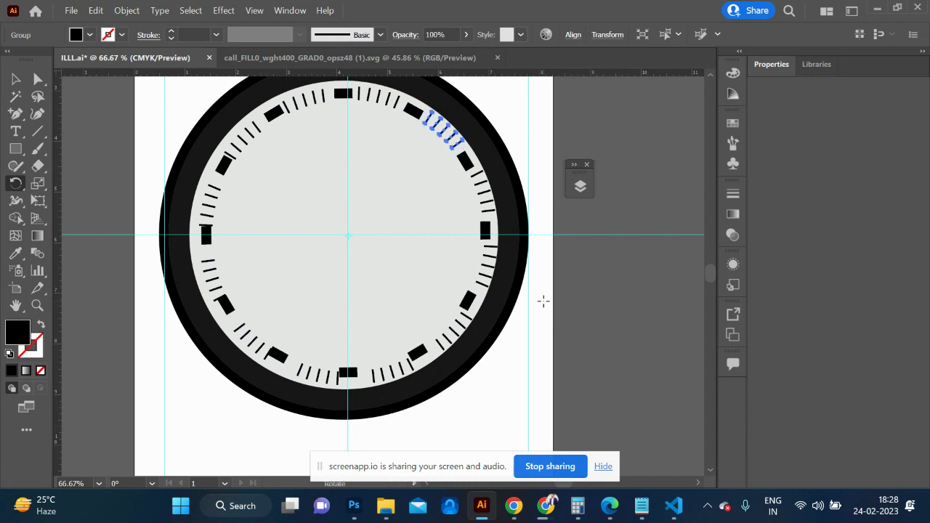
- Move the minute-mark group between 10 and 11 o'clock slightly away from the 10 o'clock marker
{"action": "left_click", "coordinate": [15, 79]}
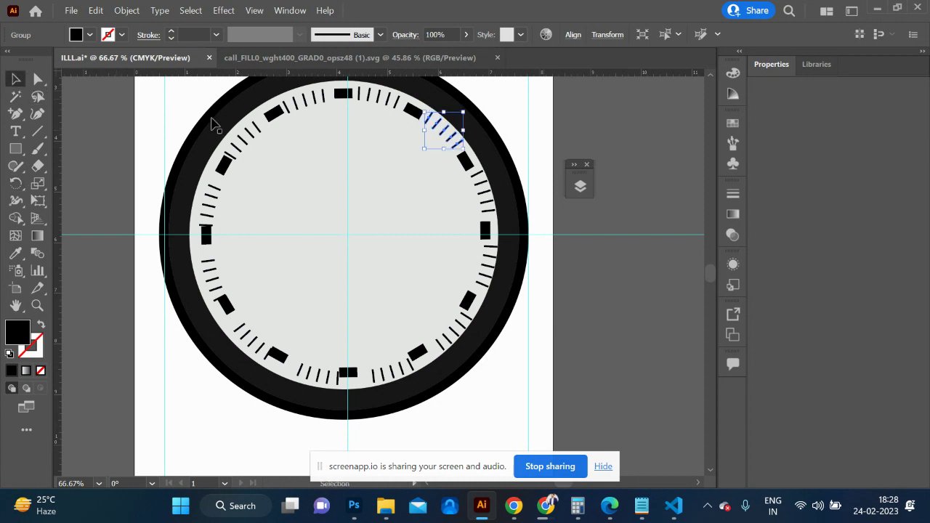
{"action": "left_click", "coordinate": [376, 105]}
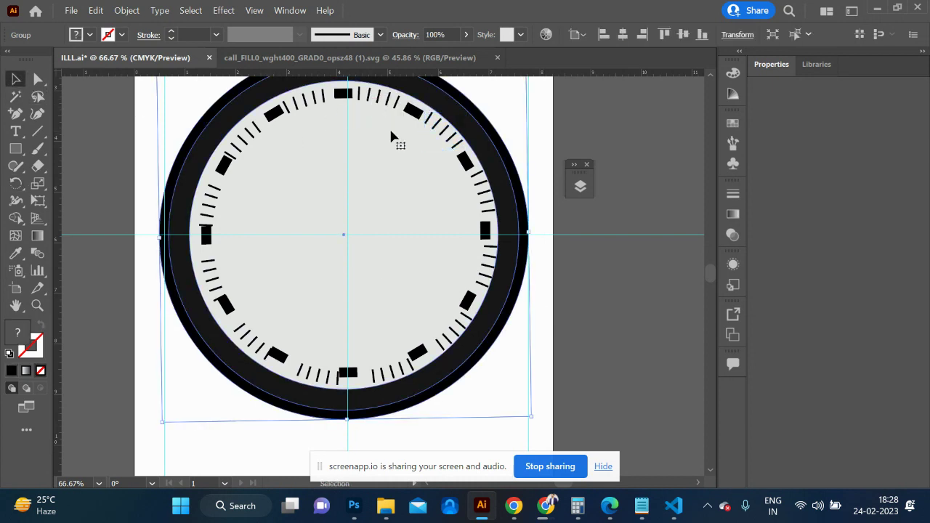
{"action": "left_click", "coordinate": [620, 162]}
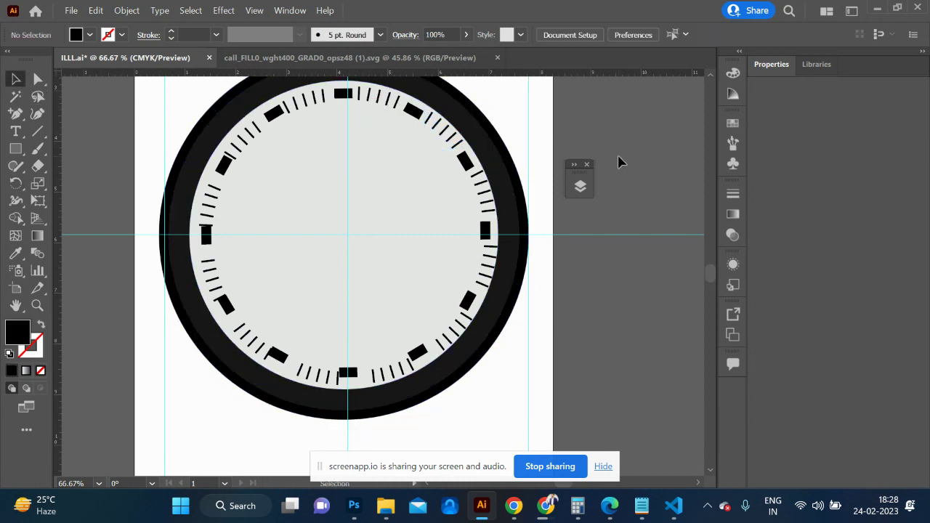
{"action": "left_click", "coordinate": [243, 151]}
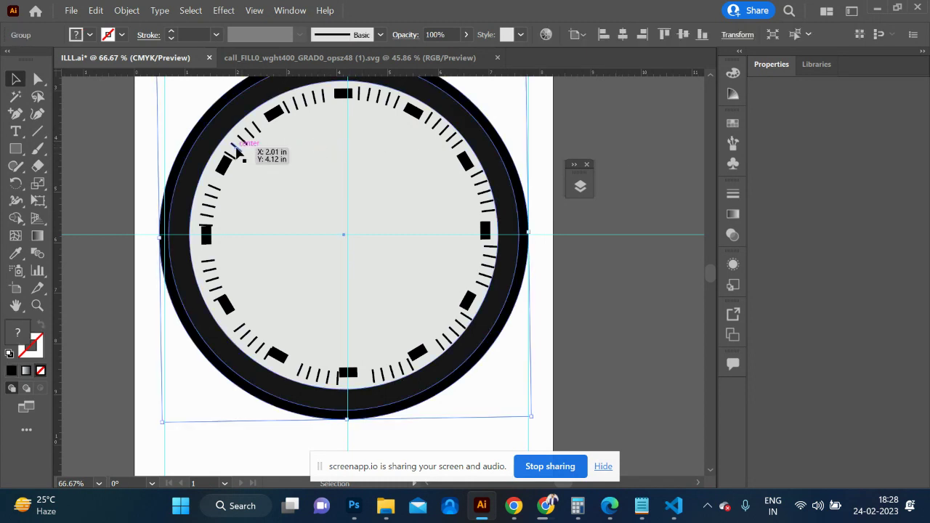
{"action": "left_click", "coordinate": [237, 150]}
{"action": "left_click_drag", "start_coordinate": [237, 151], "coordinate": [236, 151]}
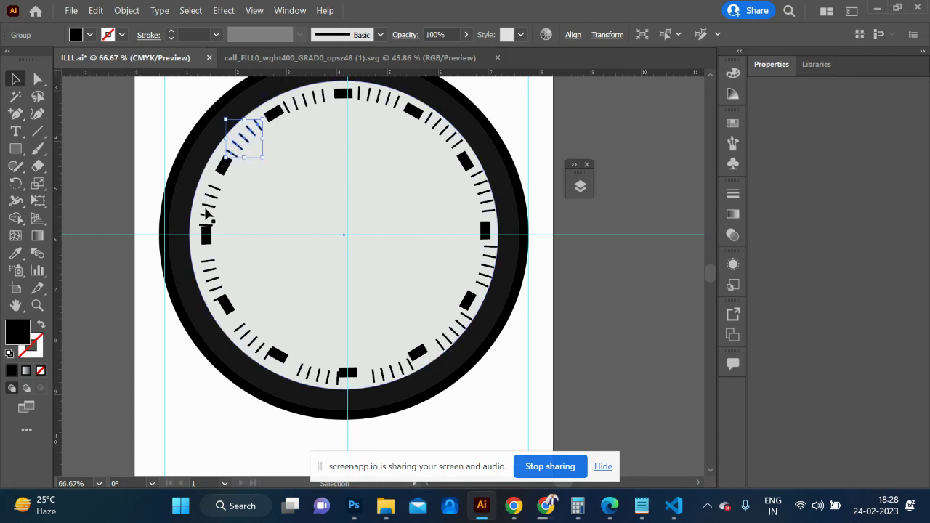
- Nudge the minute-mark group between 9 and 10 o'clock upwards and slightly right, clear of the 9 o'clock marker
{"action": "left_click", "coordinate": [207, 213]}
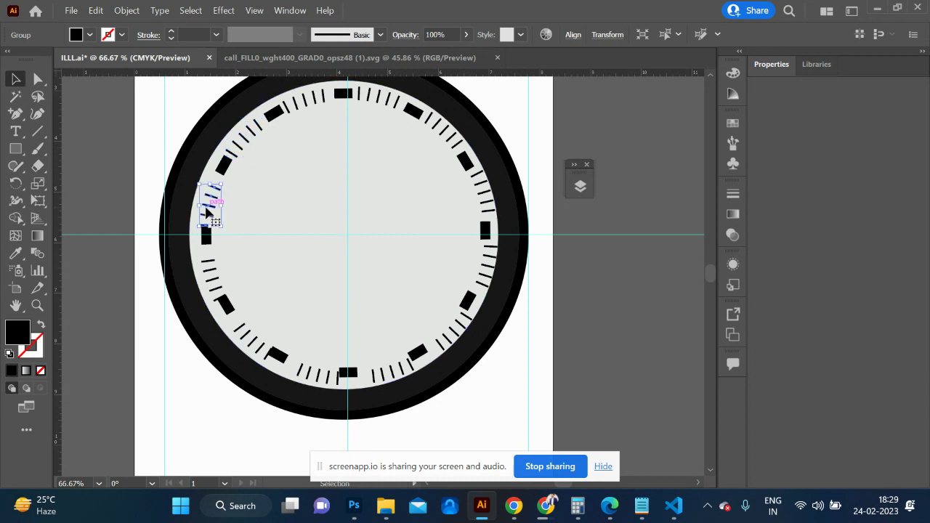
{"action": "key", "text": "Up"}
{"action": "key", "text": "Up"}
{"action": "key", "text": "Up"}
{"action": "key", "text": "Up"}
{"action": "key", "text": "Right"}
{"action": "key", "text": "Right"}
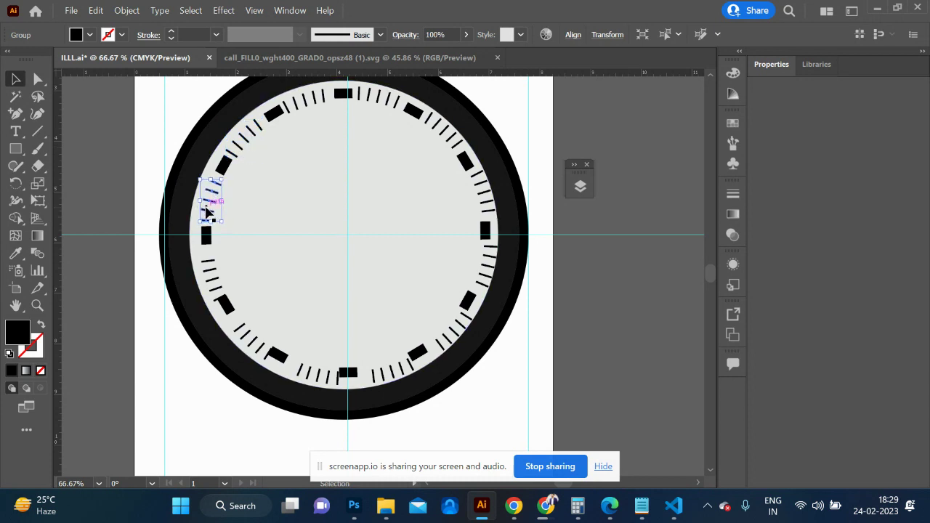
- Reposition the minute-mark groups between 4 and 9 o'clock so each sits evenly between its hour markers
{"action": "left_click_drag", "start_coordinate": [207, 212], "coordinate": [212, 281]}
{"action": "mouse_move", "coordinate": [258, 347]}
{"action": "left_mouse_down"}
{"action": "mouse_move", "coordinate": [254, 338]}
{"action": "mouse_move", "coordinate": [254, 347]}
{"action": "left_mouse_up"}
{"action": "left_click_drag", "start_coordinate": [315, 381], "coordinate": [476, 355]}
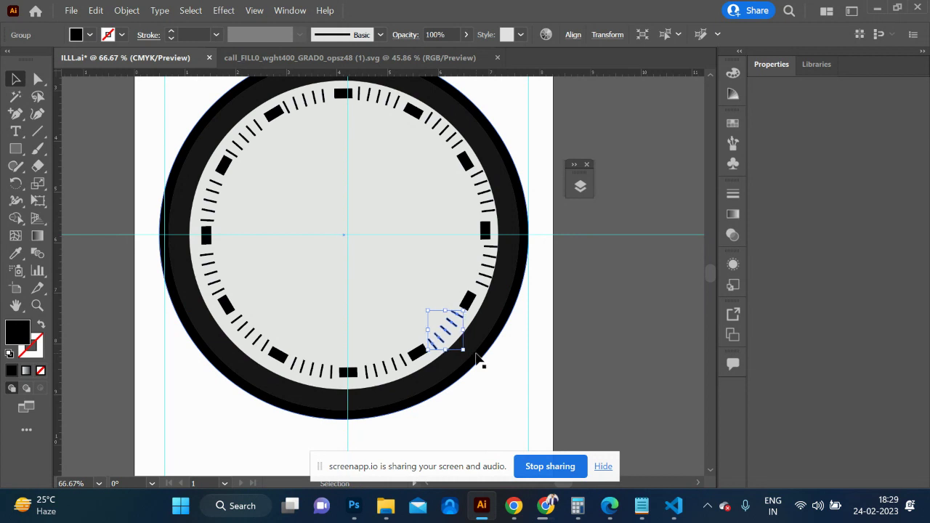
- Shift the minute-mark groups between 3 and 4 and between 2 and 3 o'clock inwards from the dial's edge
{"action": "left_click", "coordinate": [491, 268]}
{"action": "left_click", "coordinate": [492, 268]}
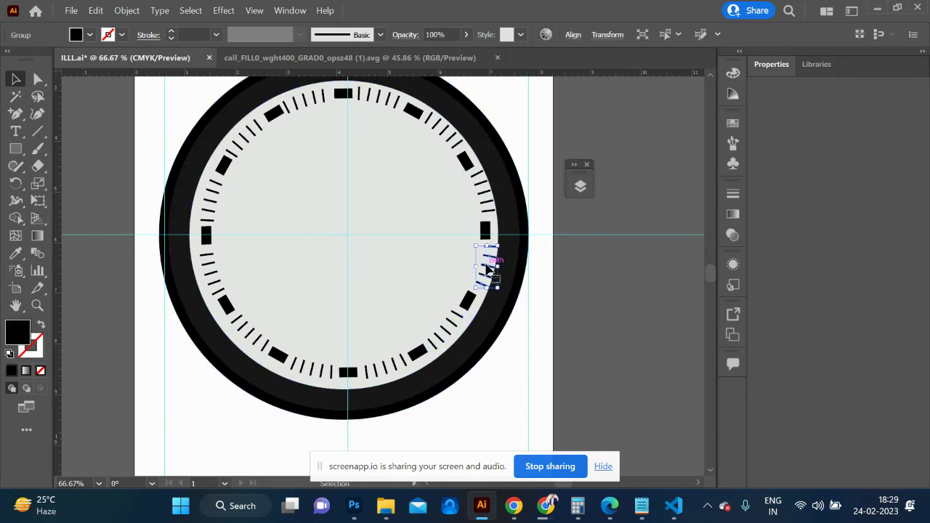
{"action": "key", "text": "shift+Left"}
{"action": "key", "text": "shift+Left"}
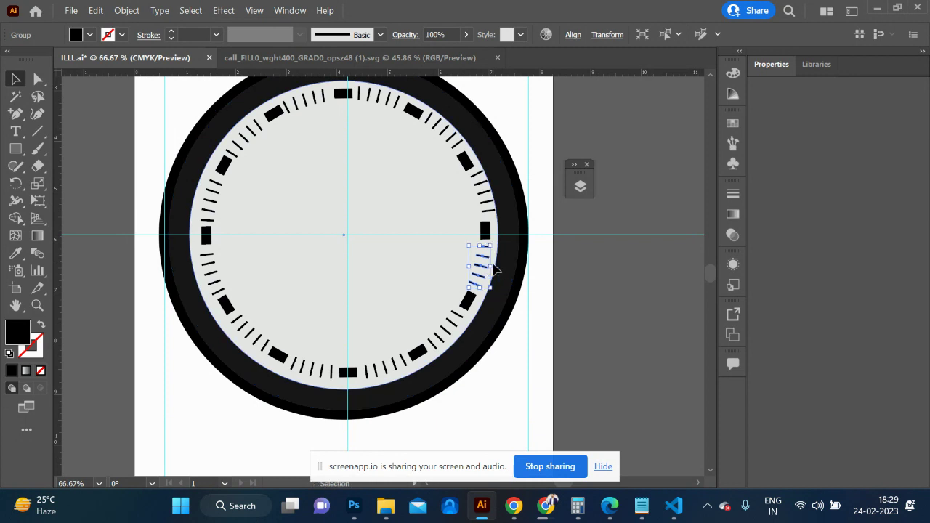
{"action": "left_click", "coordinate": [487, 192]}
{"action": "left_click_drag", "start_coordinate": [487, 193], "coordinate": [486, 194]}
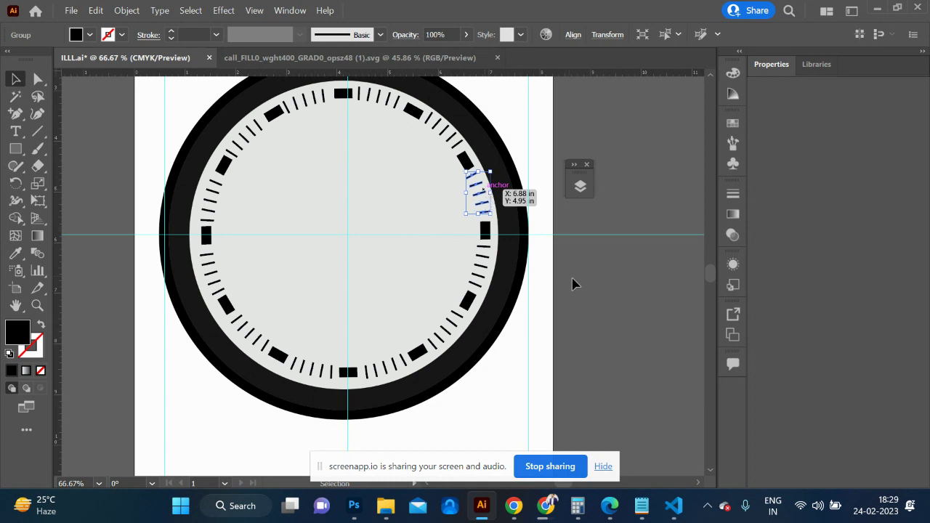
- Compare the dial's hour markers and minute marks with the reference clock image
{"action": "left_click", "coordinate": [572, 288]}
{"action": "key", "text": "ctrl+minus"}
{"action": "key", "text": "ctrl+minus"}
{"action": "key", "text": "ctrl+minus"}
{"action": "key", "text": "ctrl+plus"}
{"action": "key", "text": "ctrl+plus"}
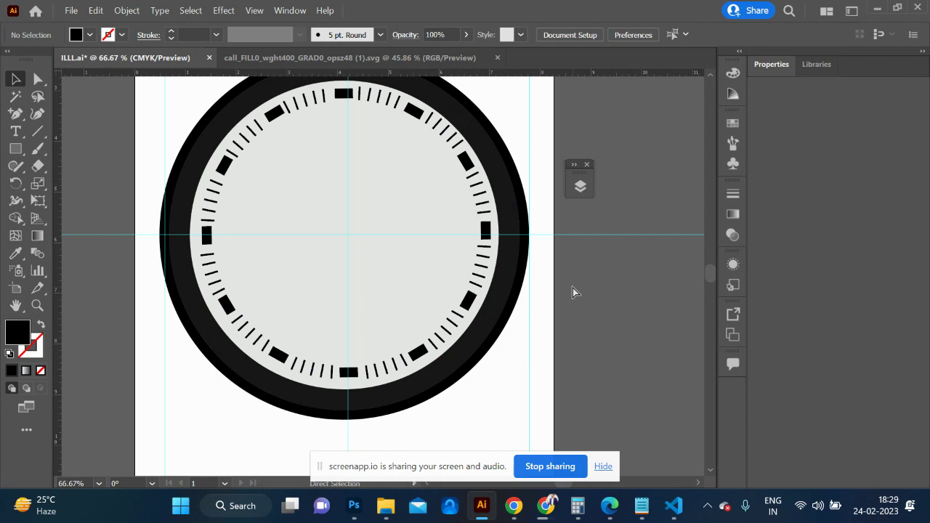
{"action": "key", "text": "ctrl+minus"}
{"action": "key", "text": "ctrl+minus"}
{"action": "key", "text": "ctrl+minus"}
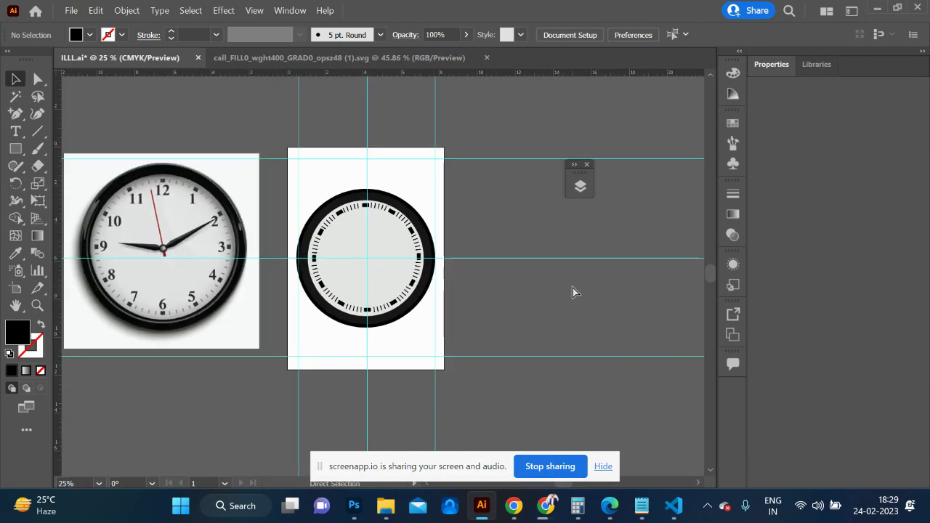
{"action": "key", "text": "ctrl+plus"}
{"action": "key", "text": "ctrl+plus"}
{"action": "key", "text": "ctrl+plus"}
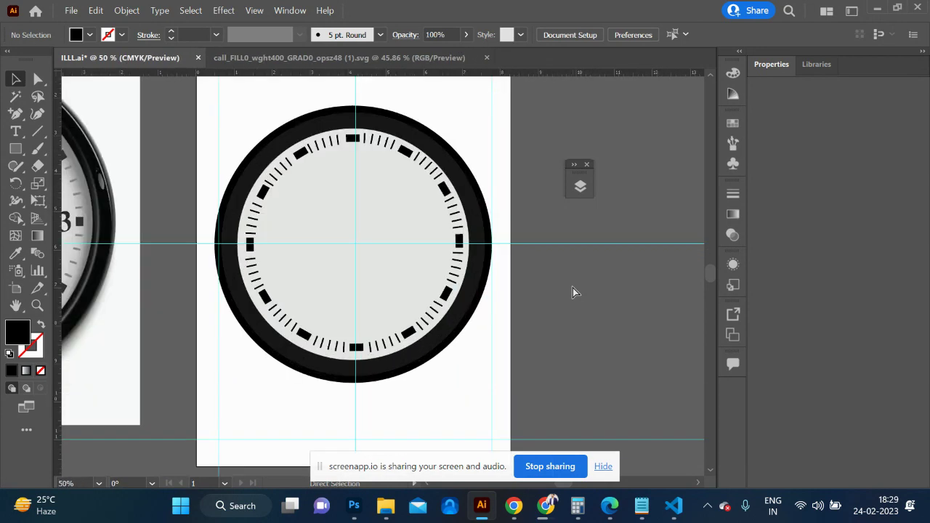
{"action": "key", "text": "ctrl+minus"}
{"action": "key", "text": "ctrl+minus"}
{"action": "key", "text": "ctrl+plus"}
{"action": "key", "text": "ctrl+minus"}
{"action": "key", "text": "ctrl+plus"}
{"action": "key", "text": "ctrl+plus"}
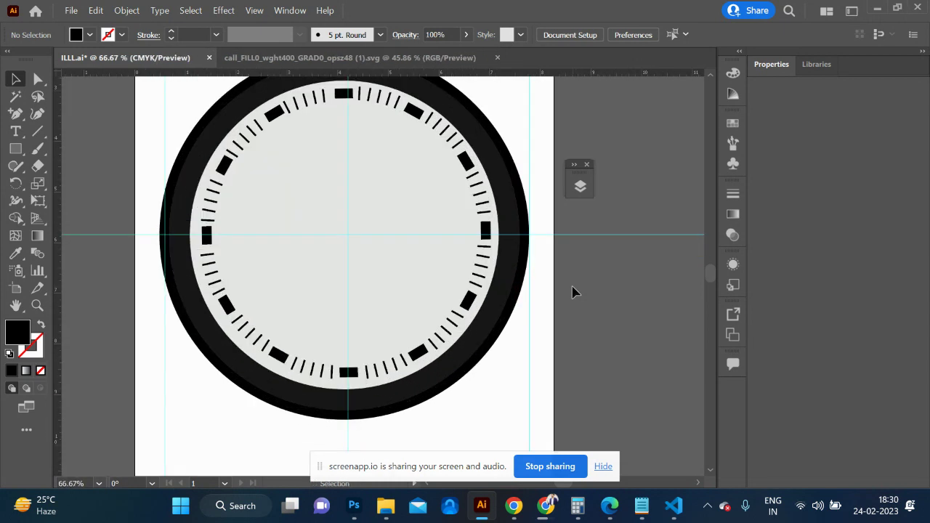
- Add the text "12" on the dial below the 12 o'clock marker
{"action": "left_click", "coordinate": [15, 133]}
{"action": "left_click", "coordinate": [313, 212]}
{"action": "type", "text": "12"}
- Reduce the font size of the "12" text on the dial to 21 pt
{"action": "key", "text": "ctrl+a"}
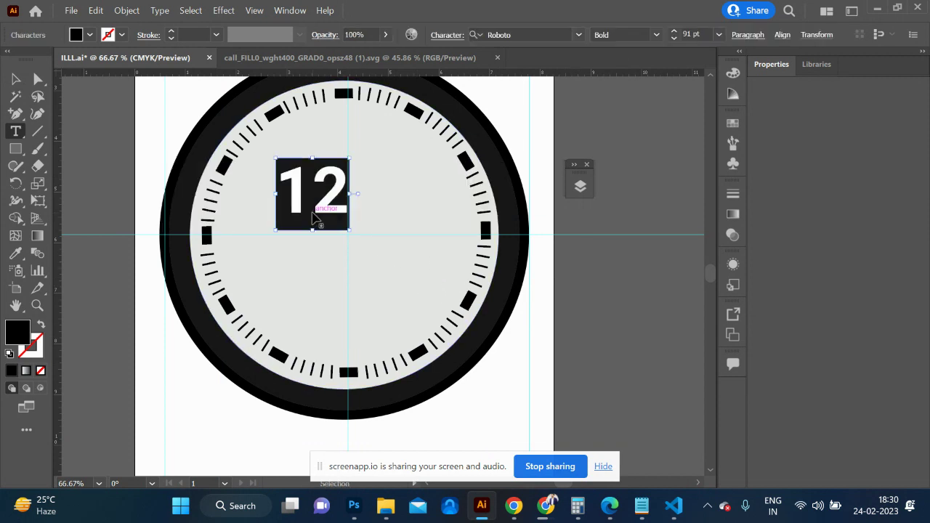
{"action": "key", "text": "ctrl+shift+comma"}
{"action": "key", "text": "ctrl+shift+comma"}
{"action": "key", "text": "ctrl+shift+comma"}
{"action": "key", "text": "ctrl+shift+comma"}
{"action": "key", "text": "ctrl+shift+comma"}
{"action": "key", "text": "ctrl+shift+comma"}
{"action": "key", "text": "ctrl+shift+comma"}
{"action": "key", "text": "ctrl+shift+comma"}
{"action": "key", "text": "ctrl+shift+comma"}
{"action": "key", "text": "ctrl+shift+comma"}
{"action": "key", "text": "ctrl+shift+comma"}
{"action": "key", "text": "ctrl+shift+comma"}
{"action": "key", "text": "ctrl+shift+comma"}
{"action": "key", "text": "ctrl+shift+comma"}
{"action": "key", "text": "ctrl+shift+comma"}
{"action": "key", "text": "ctrl+shift+comma"}
{"action": "key", "text": "ctrl+shift+comma"}
{"action": "key", "text": "ctrl+shift+comma"}
{"action": "key", "text": "ctrl+shift+comma"}
{"action": "key", "text": "ctrl+shift+comma"}
{"action": "key", "text": "ctrl+shift+comma"}
{"action": "key", "text": "ctrl+shift+comma"}
{"action": "key", "text": "ctrl+shift+comma"}
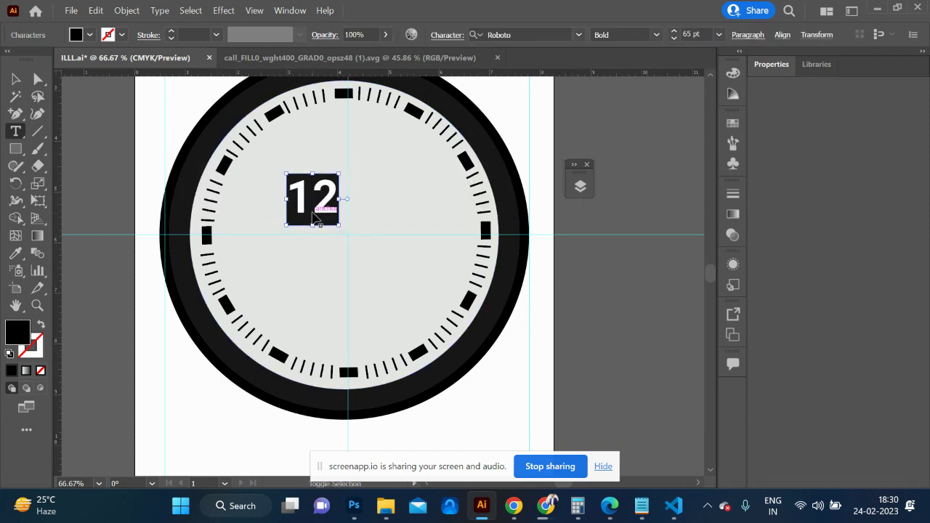
{"action": "key", "text": "ctrl+shift+comma"}
{"action": "key", "text": "ctrl+shift+comma"}
{"action": "key", "text": "ctrl+shift+comma"}
{"action": "key", "text": "ctrl+shift+a"}
{"action": "left_click", "coordinate": [10, 80]}
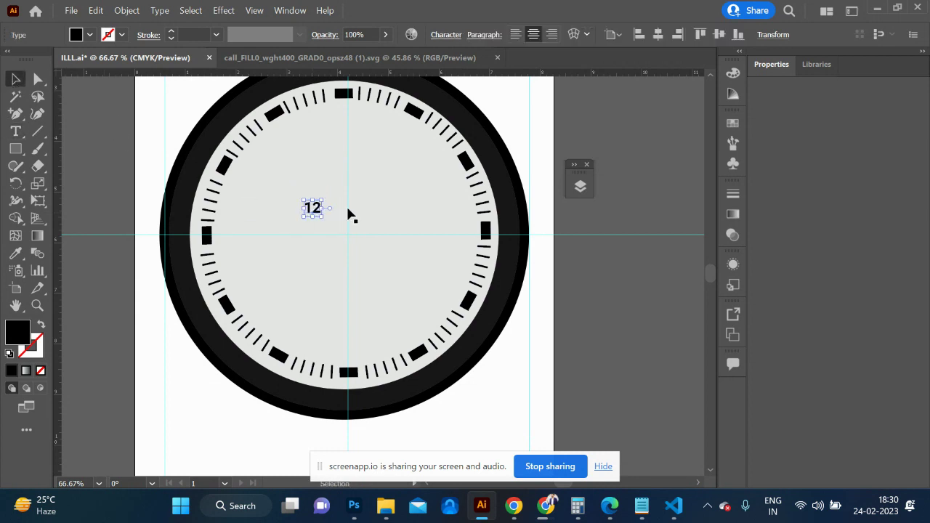
- Place copies of the "12" numeral beside the quarter-hour markers and change the copy at 6 o'clock to "6"
{"action": "mouse_move", "coordinate": [314, 210]}
{"action": "left_mouse_down"}
{"action": "mouse_move", "coordinate": [347, 116]}
{"action": "mouse_move", "coordinate": [467, 246]}
{"action": "mouse_move", "coordinate": [470, 236]}
{"action": "mouse_move", "coordinate": [226, 236]}
{"action": "mouse_move", "coordinate": [383, 311]}
{"action": "mouse_move", "coordinate": [348, 336]}
{"action": "mouse_move", "coordinate": [359, 349]}
{"action": "mouse_move", "coordinate": [346, 353]}
{"action": "left_mouse_up"}
{"action": "double_click", "coordinate": [346, 353]}
{"action": "double_click", "coordinate": [347, 354]}
{"action": "type", "text": "6"}
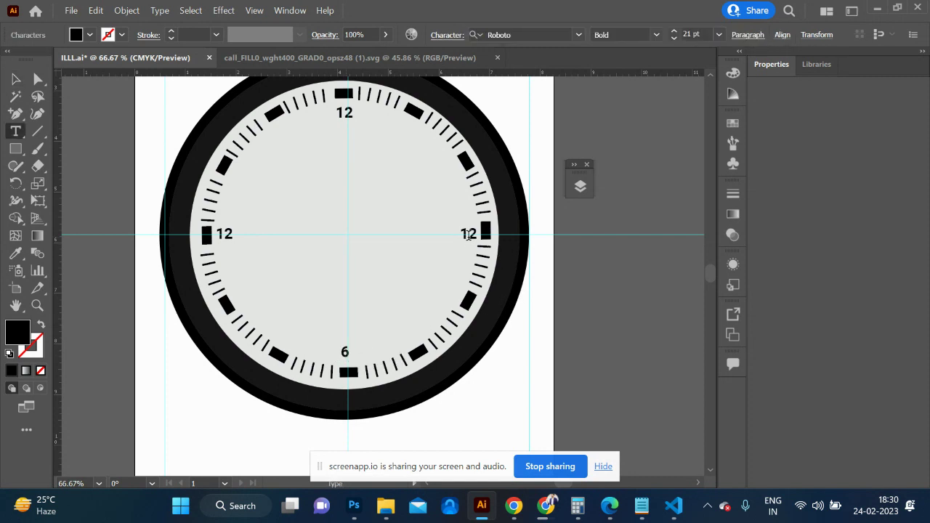
- Change the numeral copies at the 3 and 9 o'clock markers to "3" and "9"
{"action": "double_click", "coordinate": [469, 234]}
{"action": "type", "text": "3"}
{"action": "double_click", "coordinate": [223, 230]}
{"action": "type", "text": "9"}
{"action": "left_click", "coordinate": [17, 80]}
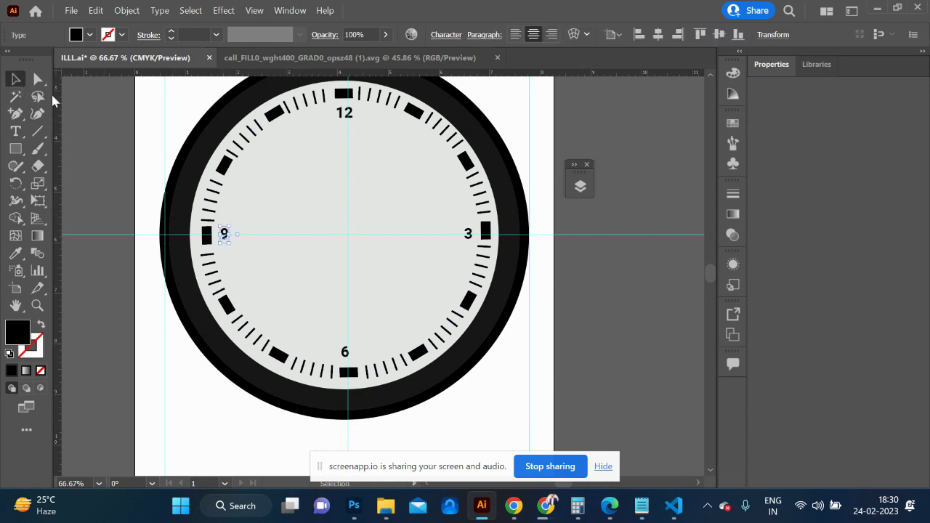
- Draw a black upright rectangle about 0.26 in wide and 1.97 in tall from below the 12 numeral to the dial's centre
{"action": "left_click", "coordinate": [16, 149]}
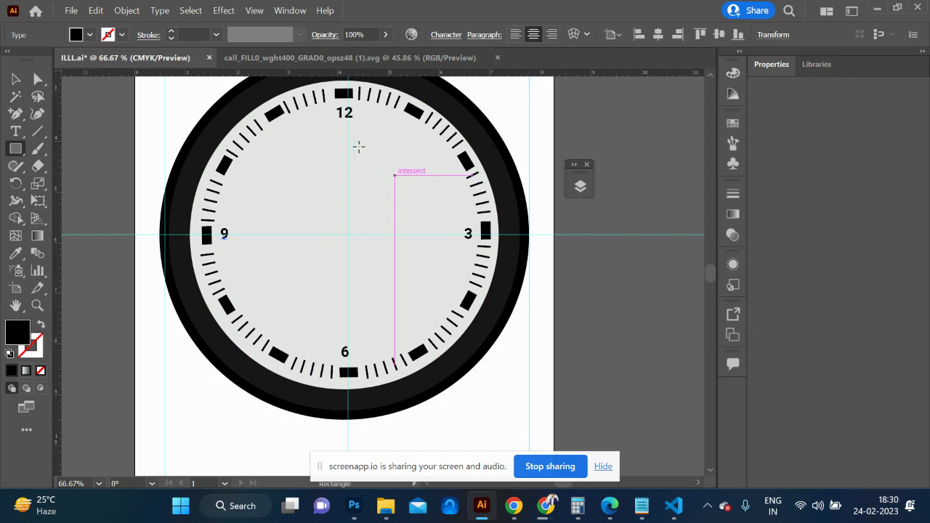
{"action": "left_click_drag", "start_coordinate": [342, 133], "coordinate": [355, 234]}
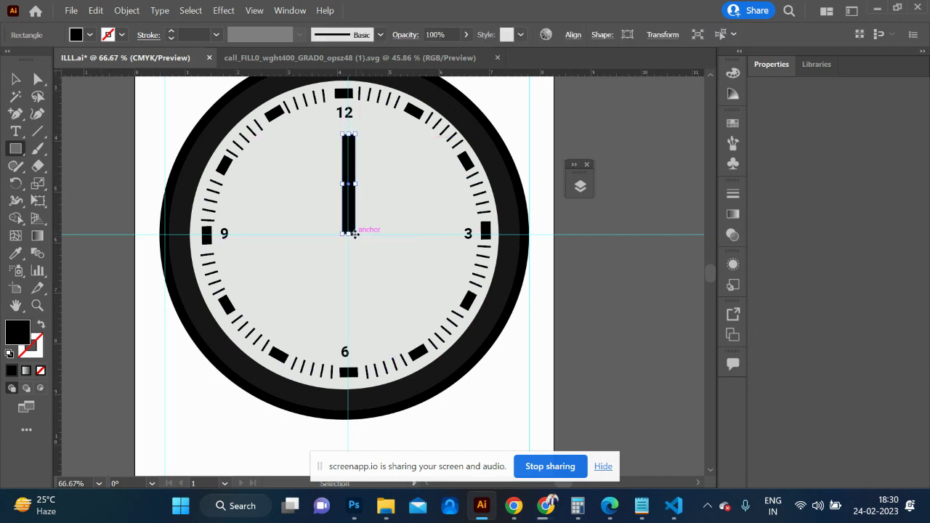
{"action": "key", "text": "ctrl+plus"}
{"action": "key", "text": "ctrl+plus"}
{"action": "key", "text": "ctrl+plus"}
{"action": "key", "text": "ctrl+plus"}
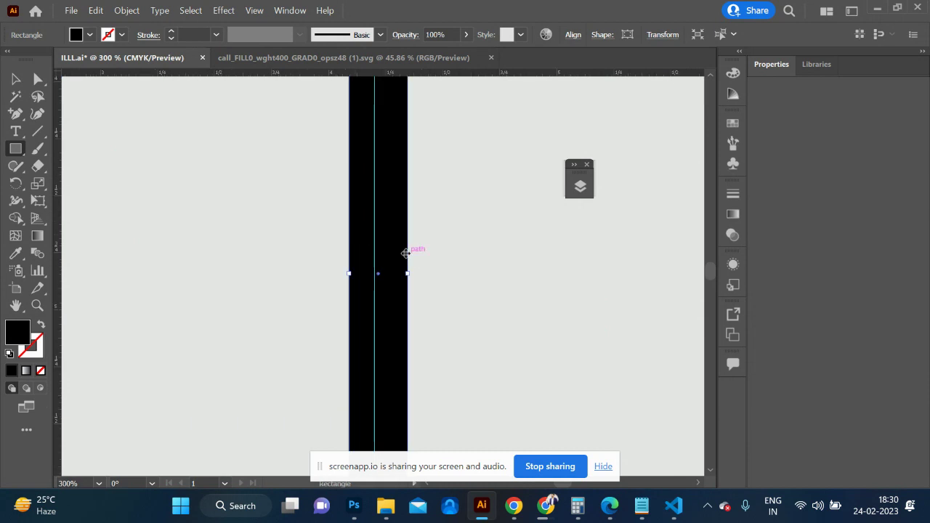
{"action": "key", "text": "ctrl+minus"}
{"action": "key", "text": "ctrl+minus"}
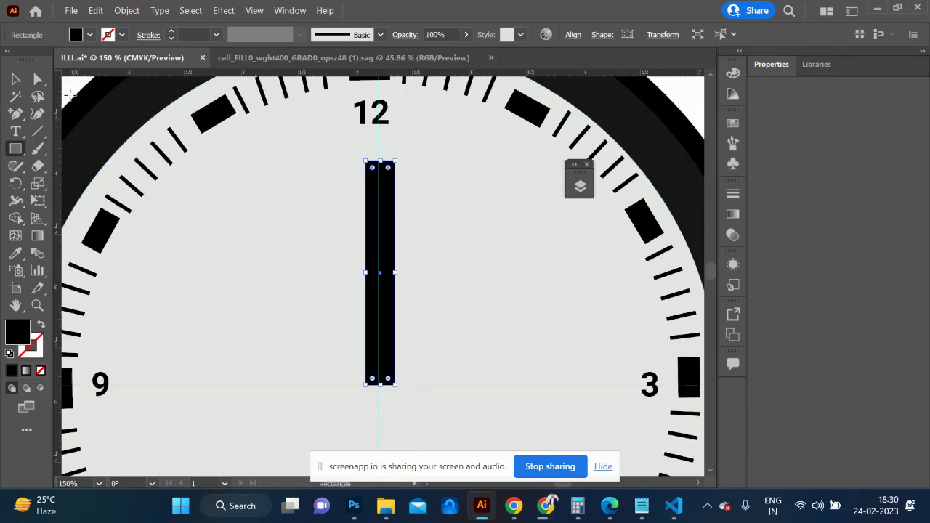
- Add an anchor point halfway along each long side of the black upright rectangle
{"action": "key", "text": "plus"}
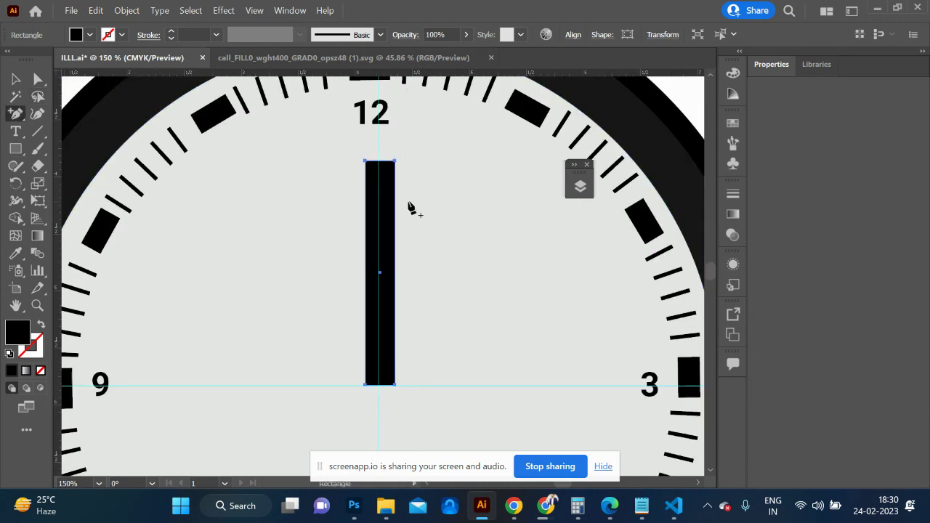
{"action": "left_click", "coordinate": [395, 274]}
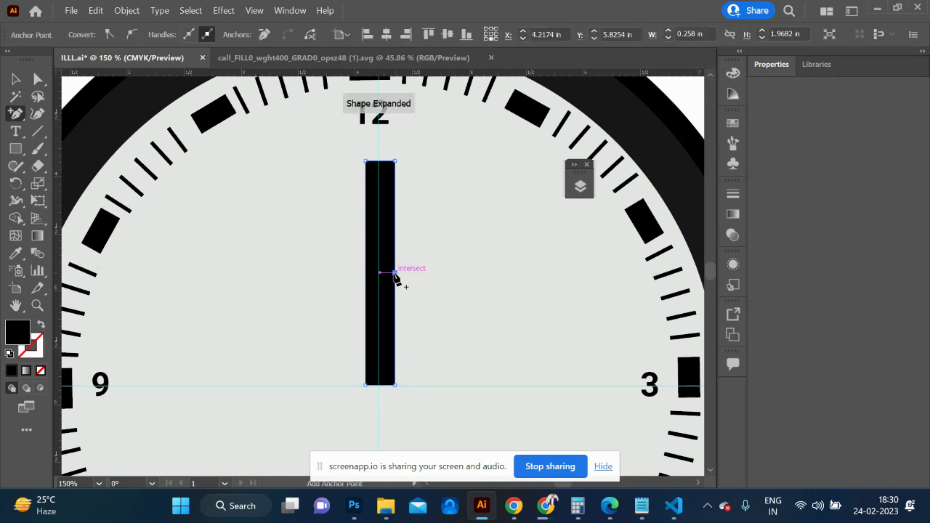
{"action": "left_click", "coordinate": [365, 273]}
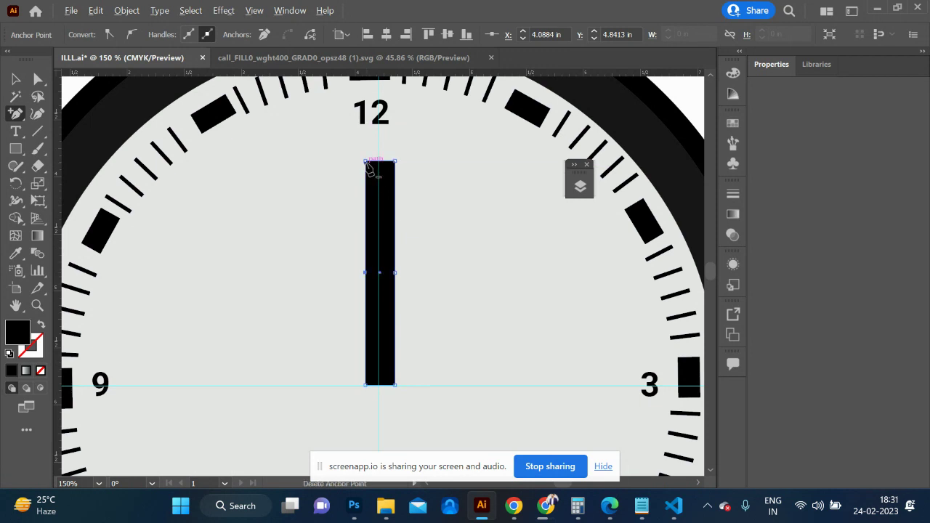
- Delete the upper-right corner anchor point of the black rectangle so its upper half tapers
{"action": "left_click", "coordinate": [367, 166]}
{"action": "left_click", "coordinate": [587, 271]}
{"action": "left_click", "coordinate": [368, 167]}
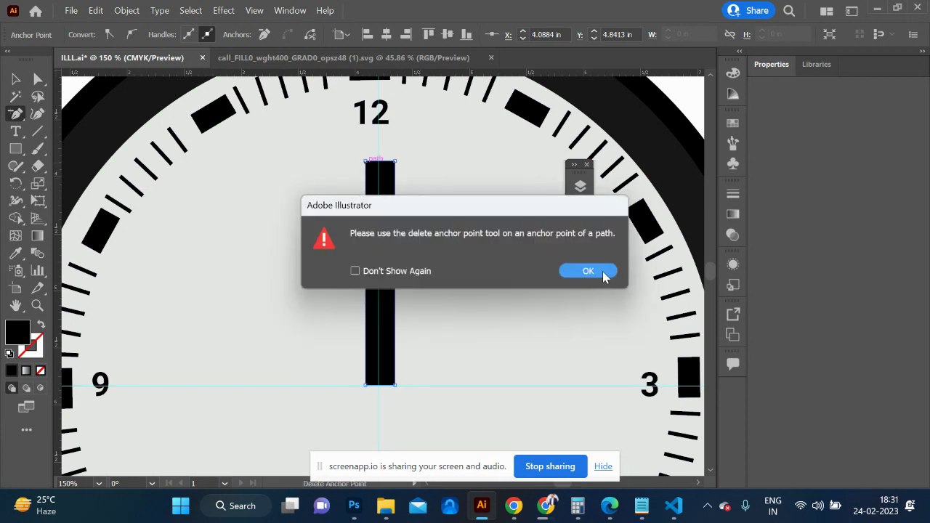
{"action": "left_click", "coordinate": [588, 271]}
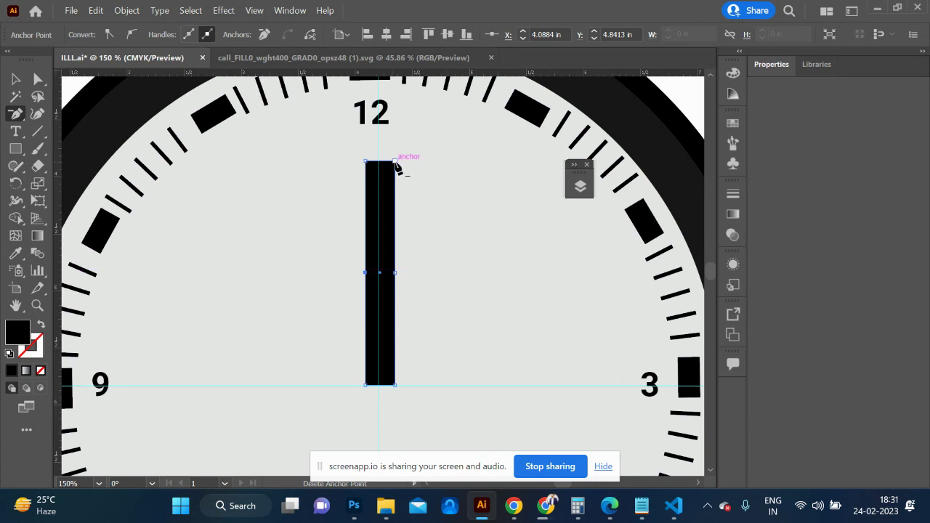
{"action": "left_click", "coordinate": [395, 161]}
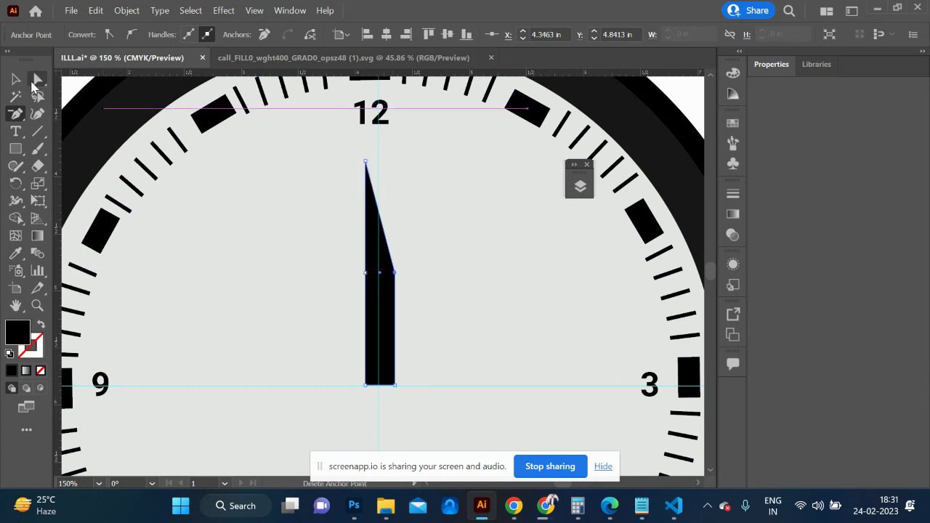
- Shape the clock hand by moving its tip onto the vertical guide and lowering both side anchors evenly to form its shoulders
{"action": "left_click", "coordinate": [35, 82]}
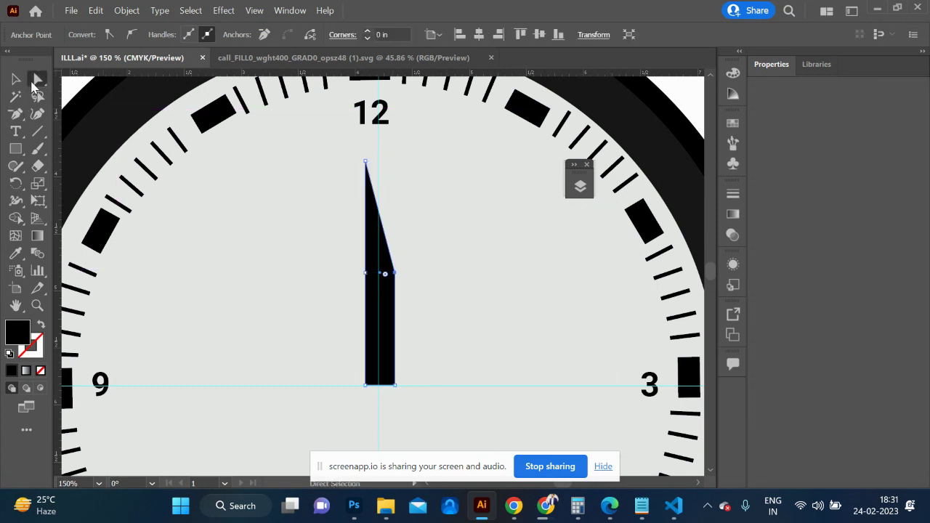
{"action": "left_click", "coordinate": [365, 162]}
{"action": "left_click_drag", "start_coordinate": [366, 162], "coordinate": [377, 165]}
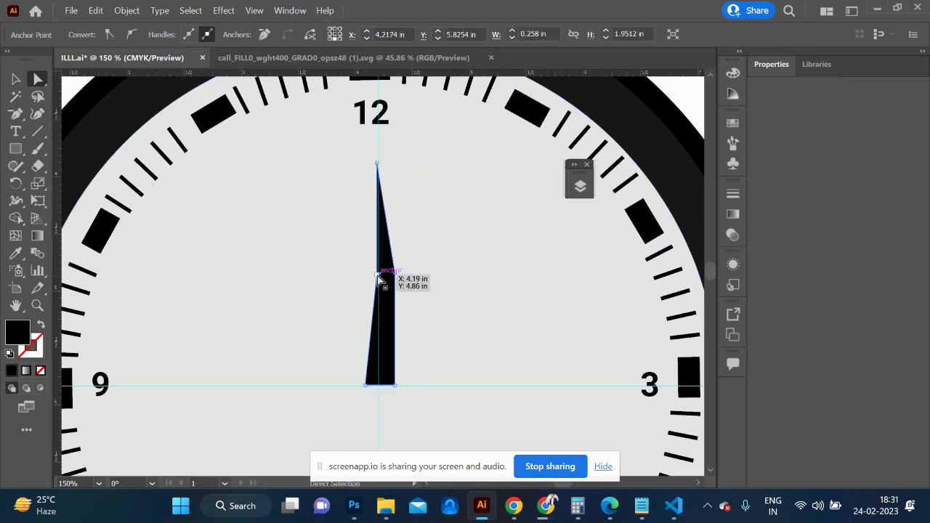
{"action": "left_click_drag", "start_coordinate": [378, 278], "coordinate": [364, 277]}
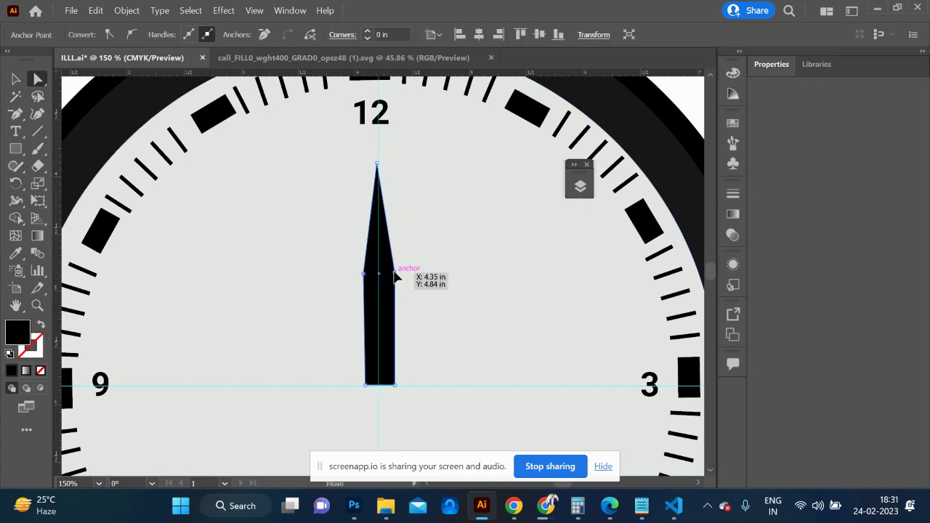
{"action": "left_click", "coordinate": [365, 278]}
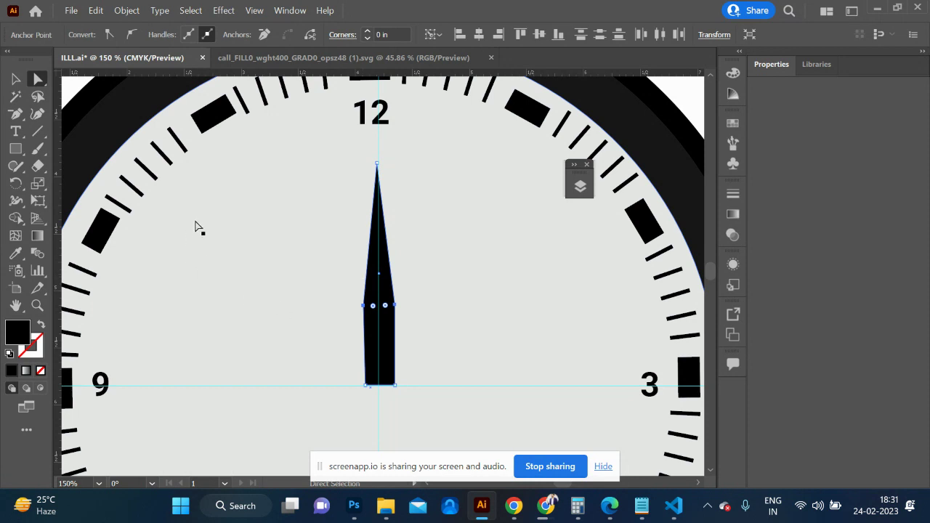
{"action": "left_click", "coordinate": [167, 178]}
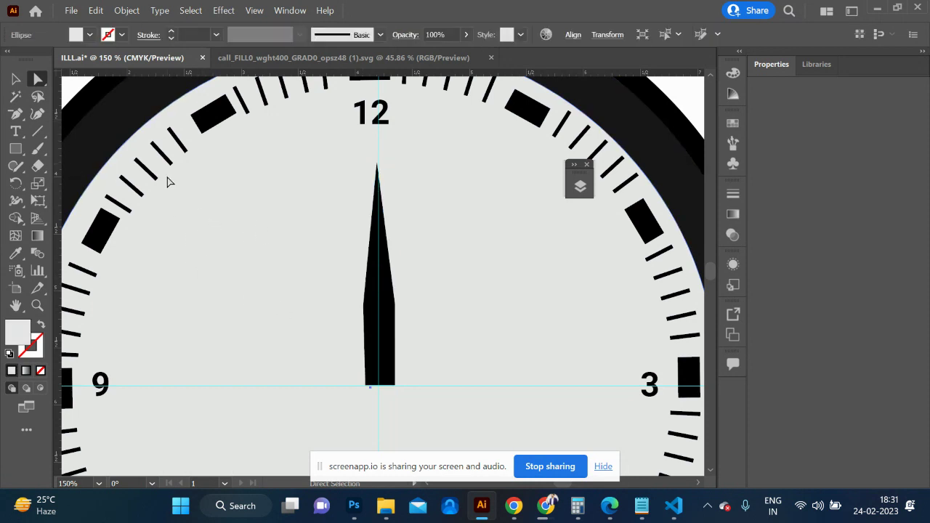
- Duplicate the clock hand, rotate the copy to point just before the 4 o'clock marker, and place its base at the dial's centre
{"action": "key", "text": "ctrl+minus"}
{"action": "key", "text": "ctrl+minus"}
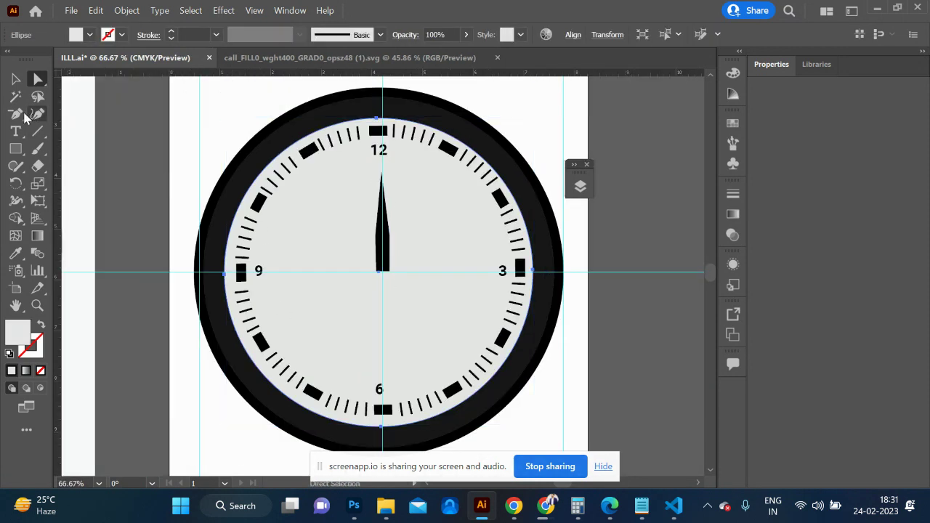
{"action": "left_click", "coordinate": [12, 81]}
{"action": "key", "text": "a"}
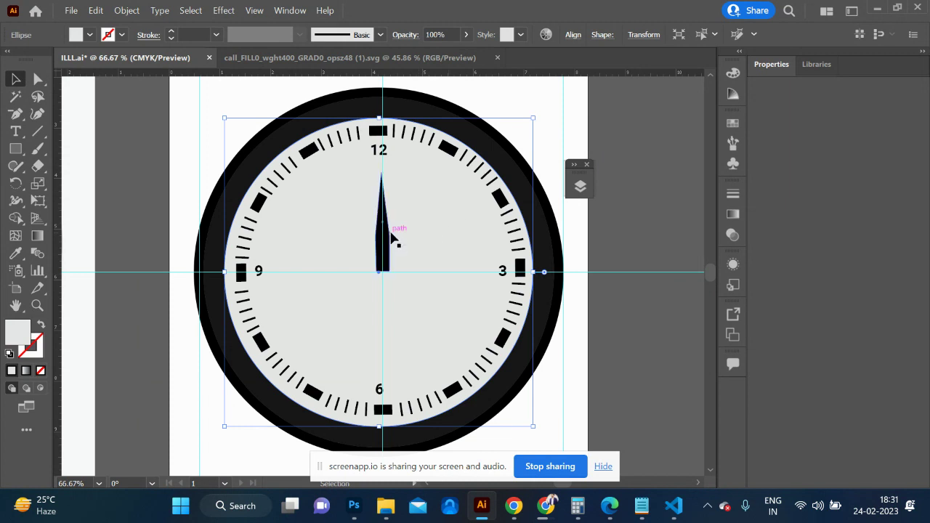
{"action": "left_click", "coordinate": [391, 237]}
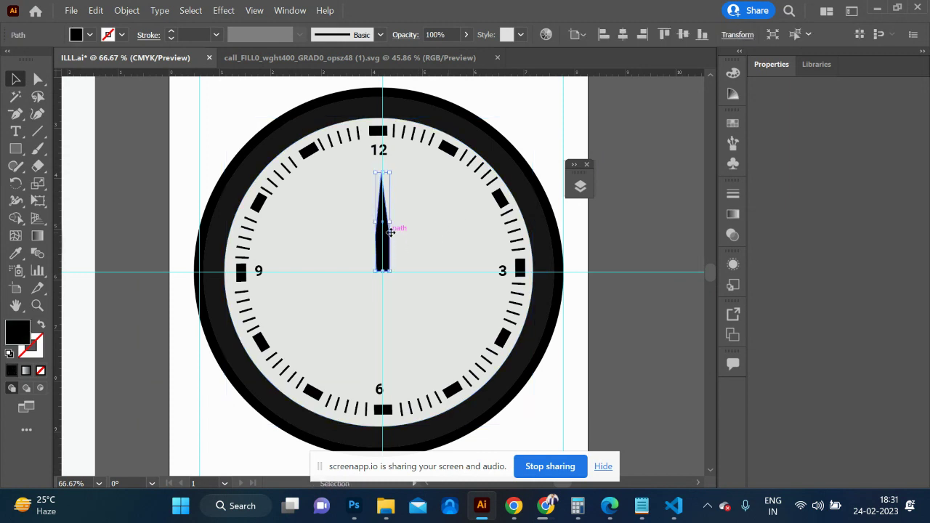
{"action": "key", "text": "v"}
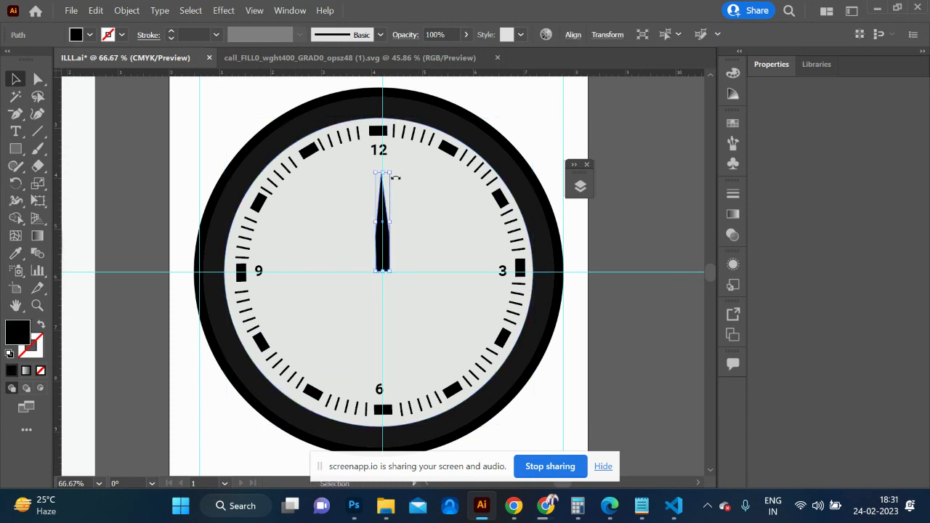
{"action": "left_click_drag", "start_coordinate": [392, 174], "coordinate": [464, 254]}
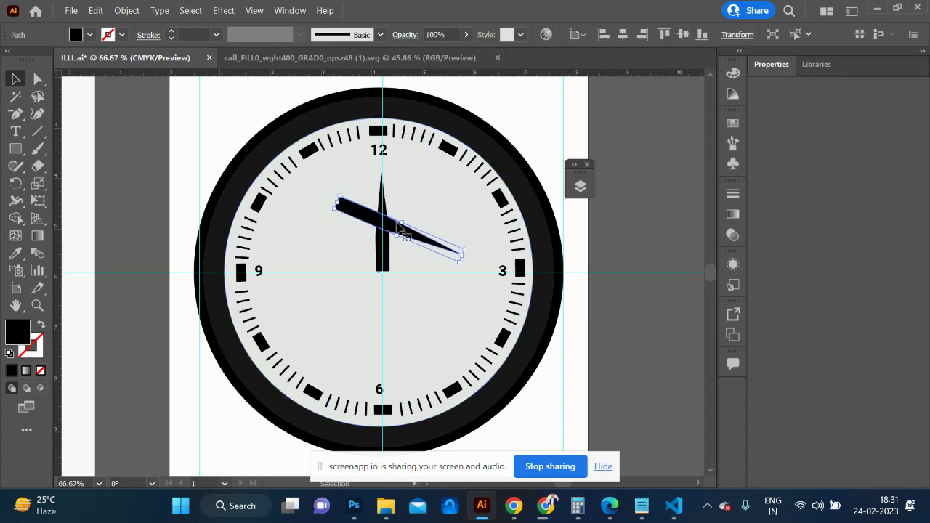
{"action": "left_click_drag", "start_coordinate": [399, 227], "coordinate": [432, 298]}
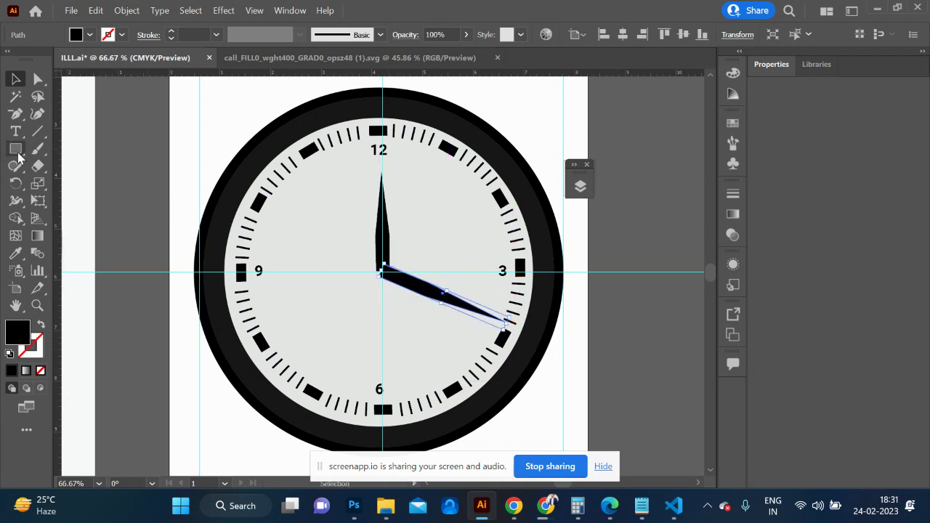
- Draw a small black circle over the joint of the two hands at the dial's centre
{"action": "key", "text": "l"}
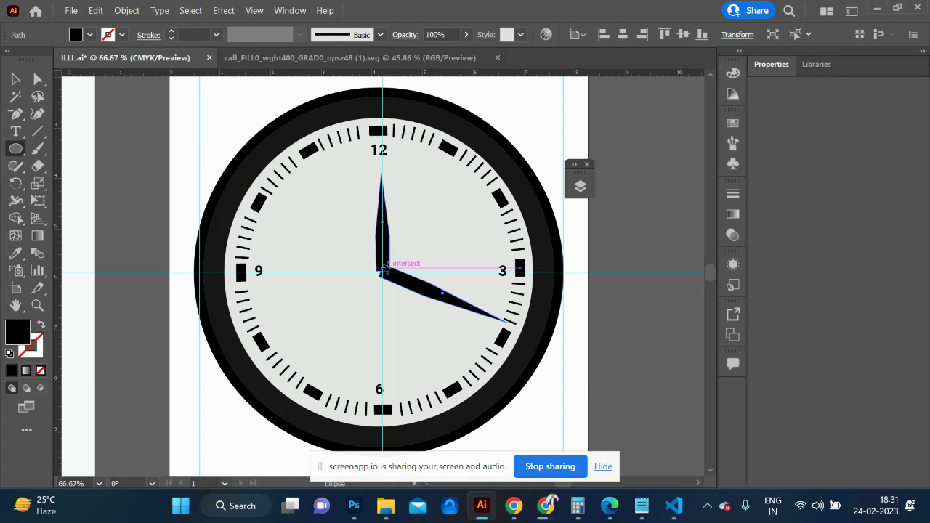
{"action": "left_click_drag", "start_coordinate": [383, 269], "coordinate": [397, 281]}
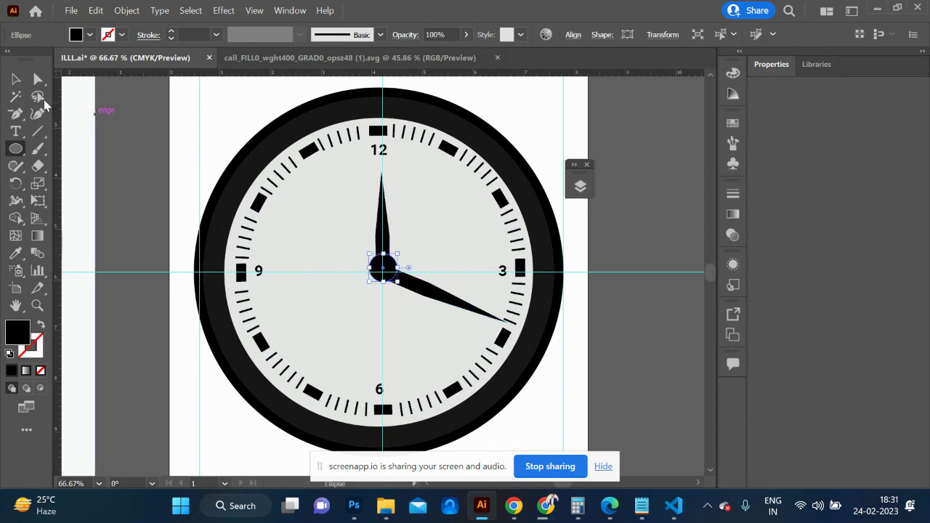
{"action": "left_click", "coordinate": [16, 78]}
{"action": "left_click", "coordinate": [173, 149]}
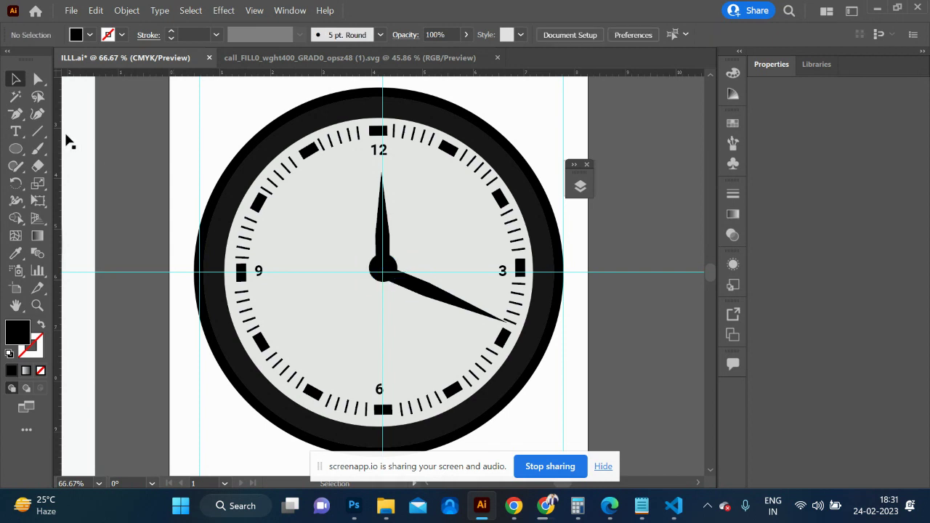
- Draw a thin vertical rectangle beside the artboard as the second hand and fill it with crimson red
{"action": "left_click", "coordinate": [17, 149]}
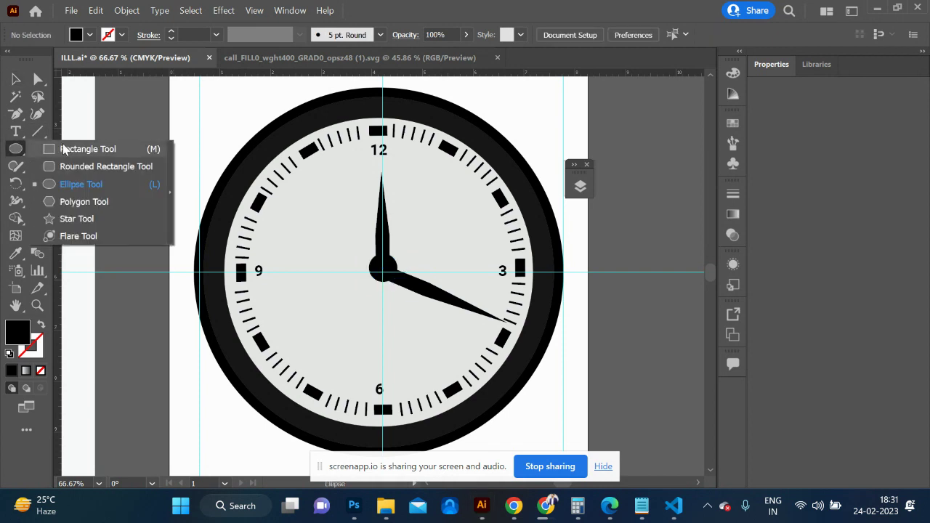
{"action": "left_click", "coordinate": [87, 149]}
{"action": "left_click_drag", "start_coordinate": [139, 104], "coordinate": [140, 243]}
{"action": "left_click", "coordinate": [15, 78]}
{"action": "double_click", "coordinate": [15, 331]}
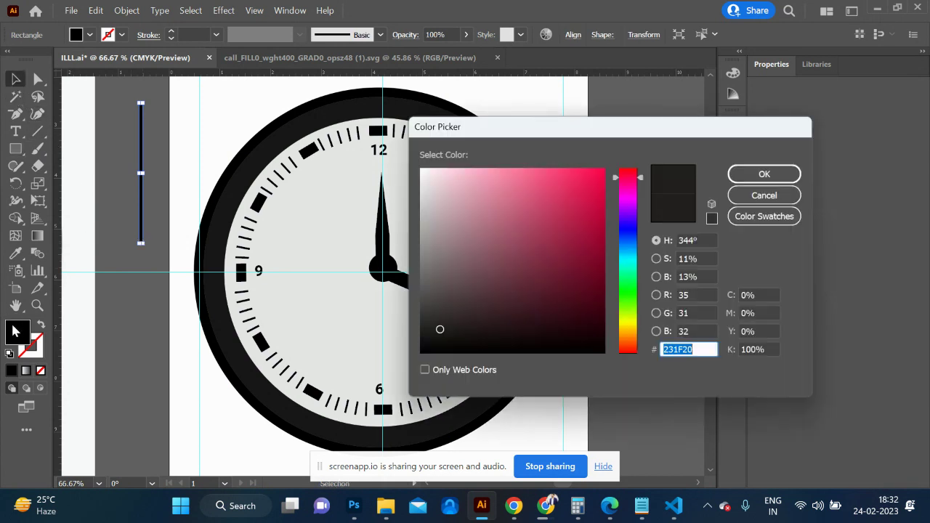
{"action": "left_click", "coordinate": [597, 205]}
{"action": "left_click", "coordinate": [763, 175]}
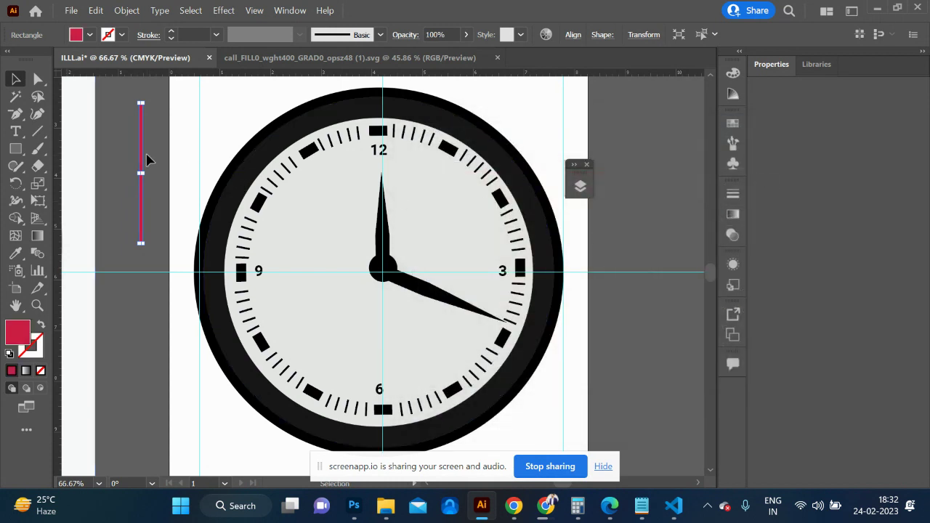
- Move the red second hand onto the dial's centre and rotate it to point between 6 and 7 o'clock
{"action": "left_click_drag", "start_coordinate": [144, 154], "coordinate": [393, 191]}
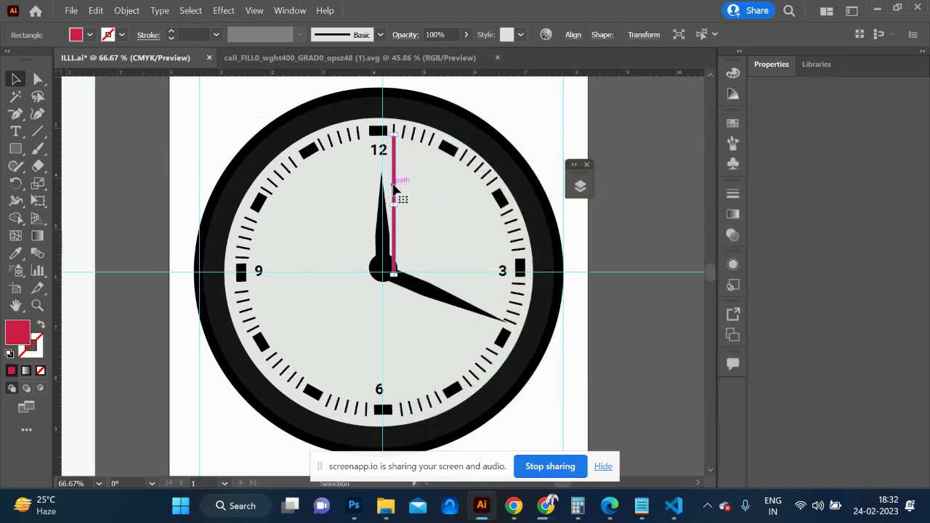
{"action": "left_click_drag", "start_coordinate": [386, 139], "coordinate": [363, 330]}
{"action": "key", "text": "a"}
{"action": "key", "text": "v"}
{"action": "left_click", "coordinate": [572, 361]}
- Hide the guides around the finished clock and check that all its parts can be selected together
{"action": "key", "text": "ctrl+semicolon"}
{"action": "key", "text": "ctrl+minus"}
{"action": "key", "text": "ctrl+minus"}
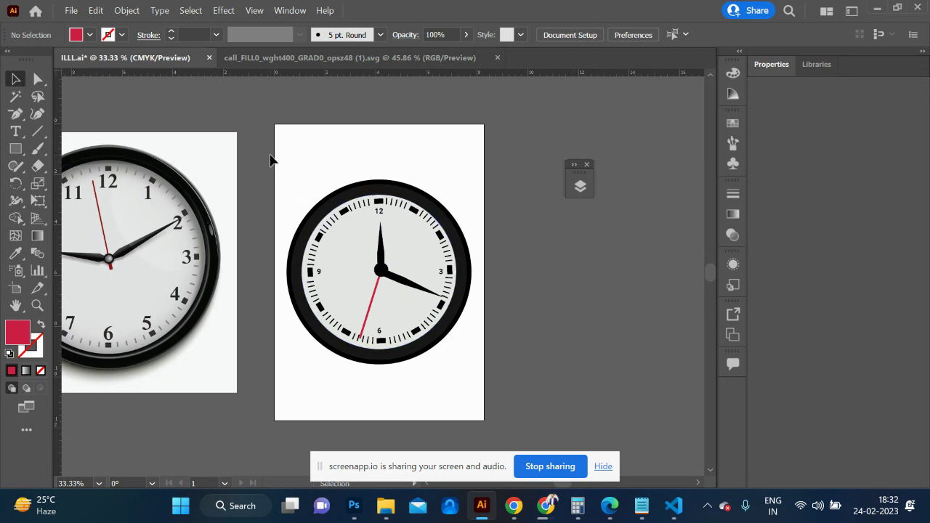
{"action": "key", "text": "ctrl+a"}
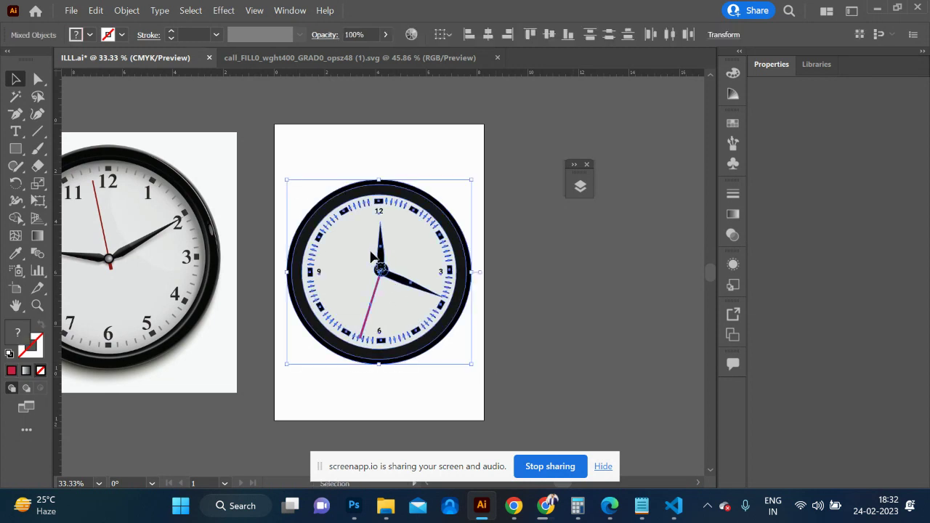
{"action": "left_click", "coordinate": [568, 305]}
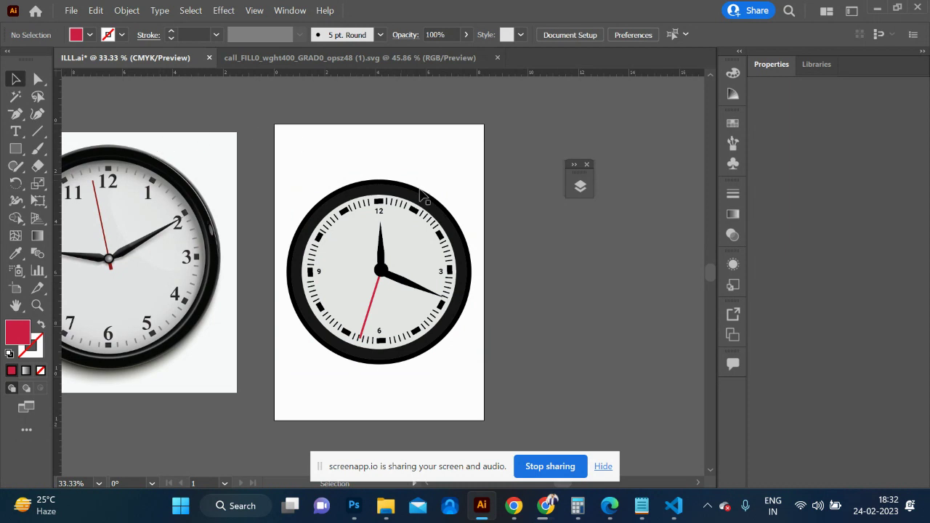
{"action": "left_click_drag", "start_coordinate": [291, 158], "coordinate": [471, 355]}
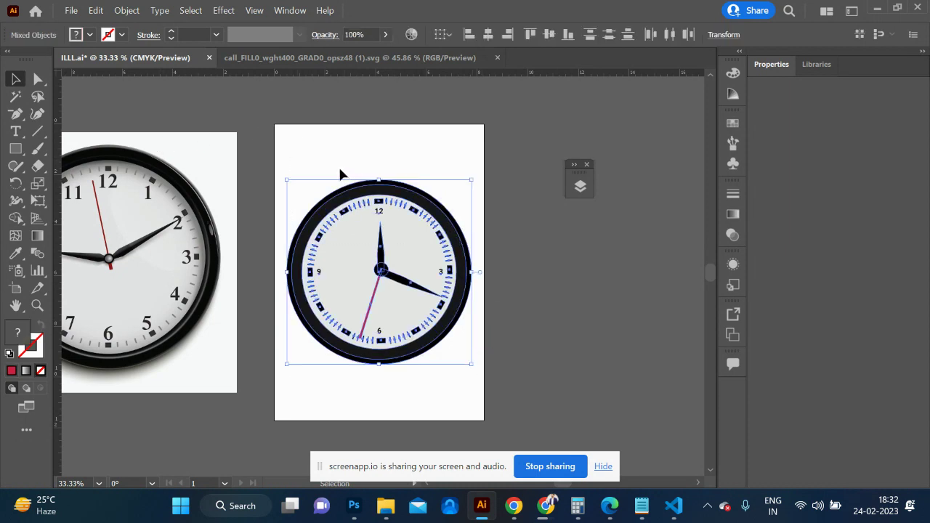
{"action": "left_click", "coordinate": [361, 161]}
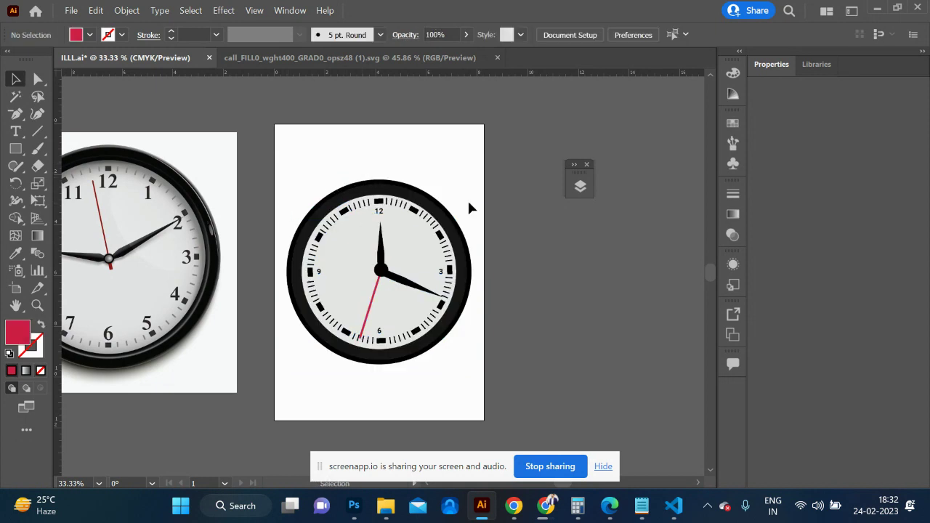
- Draw a small crimson square with sides of about 0.84 in, standing on its corner, near the artboard's upper edge
{"action": "left_click", "coordinate": [15, 148]}
{"action": "left_click_drag", "start_coordinate": [405, 131], "coordinate": [424, 133]}
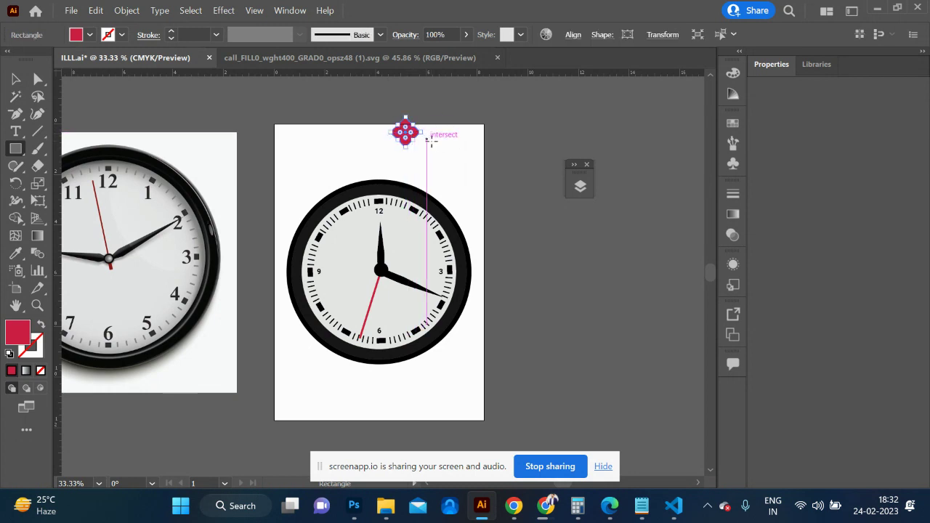
{"action": "left_click", "coordinate": [432, 141]}
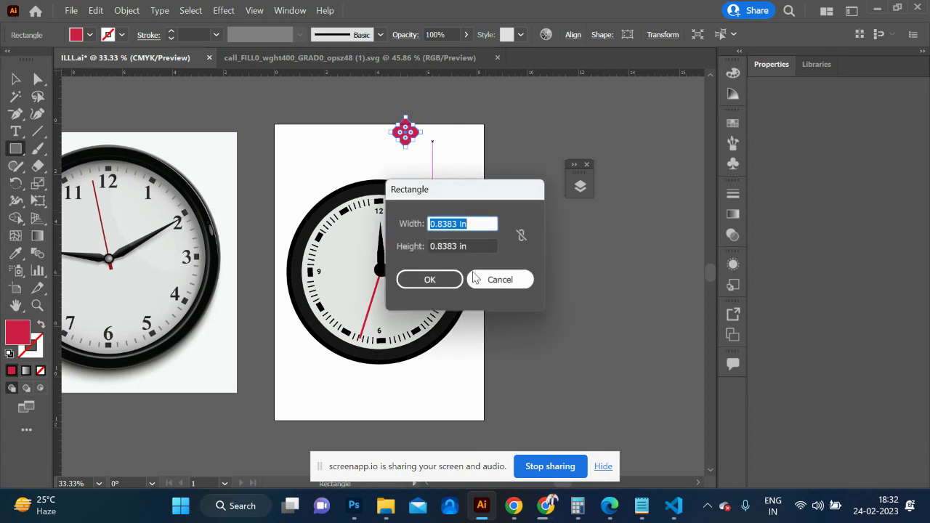
{"action": "left_click", "coordinate": [473, 279]}
{"action": "left_click", "coordinate": [16, 79]}
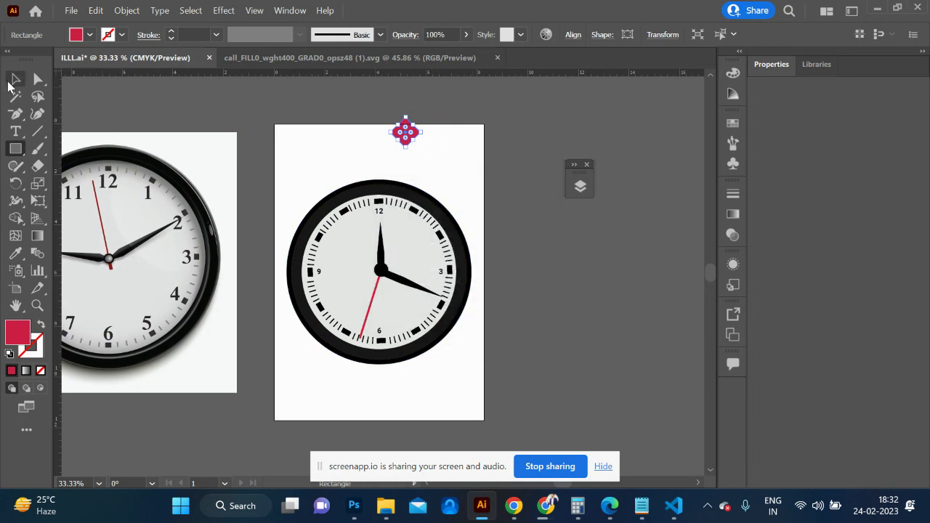
- Place the crimson diamond behind the clock, centred on the rim's outer edge above 12 o'clock
{"action": "left_click", "coordinate": [459, 162]}
{"action": "left_click_drag", "start_coordinate": [409, 135], "coordinate": [385, 175]}
{"action": "left_click", "coordinate": [489, 194]}
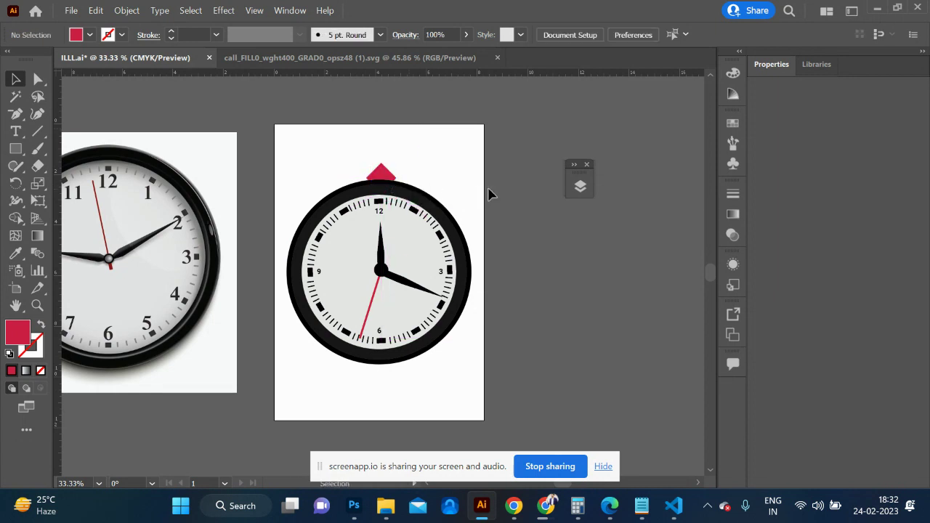
{"action": "left_click", "coordinate": [381, 178]}
{"action": "left_click_drag", "start_coordinate": [380, 178], "coordinate": [381, 183]}
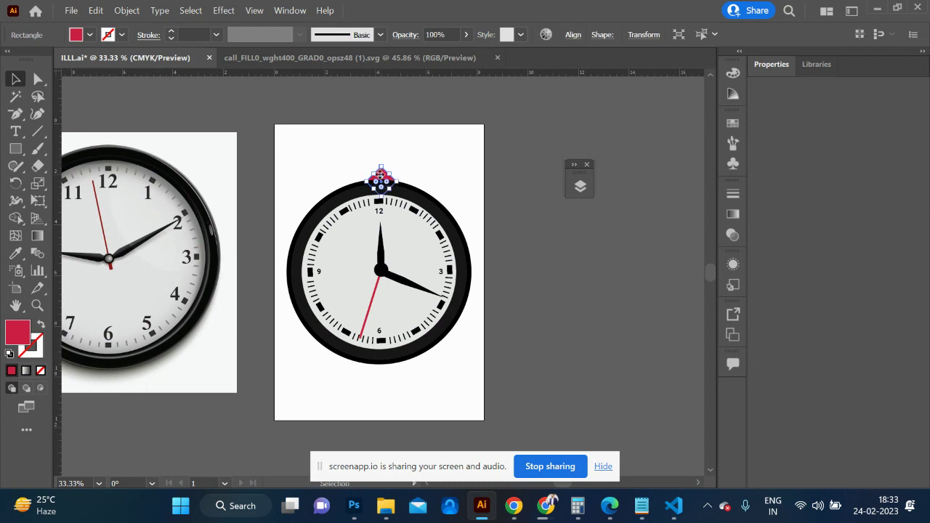
{"action": "key", "text": "a"}
{"action": "key", "text": "v"}
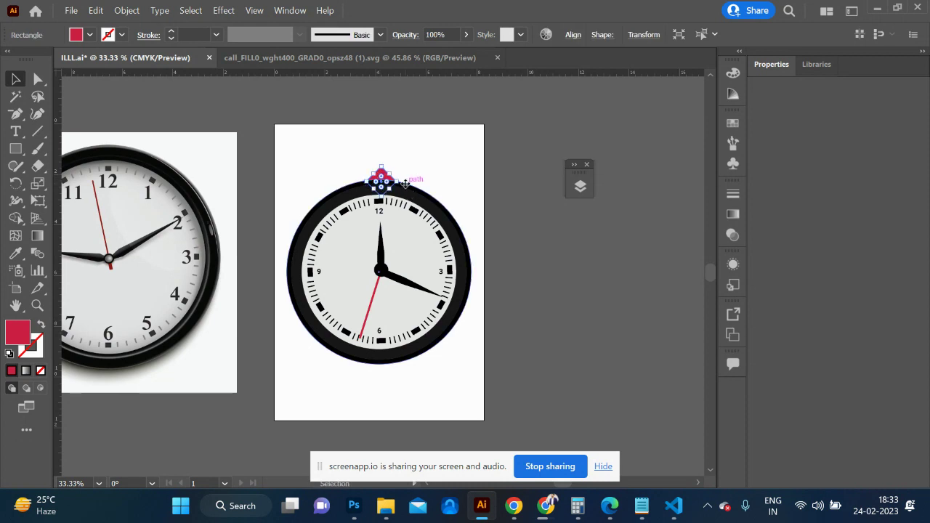
- Copy the diamond around the dial's centre in 5° rotations until the copies form a complete crimson toothed ring
{"action": "key", "text": "r"}
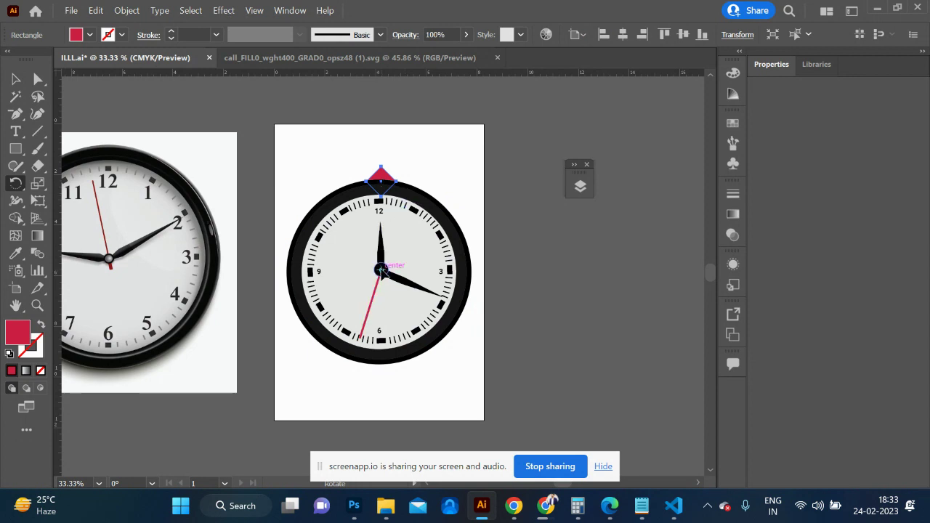
{"action": "left_click", "coordinate": [380, 270], "text": "alt"}
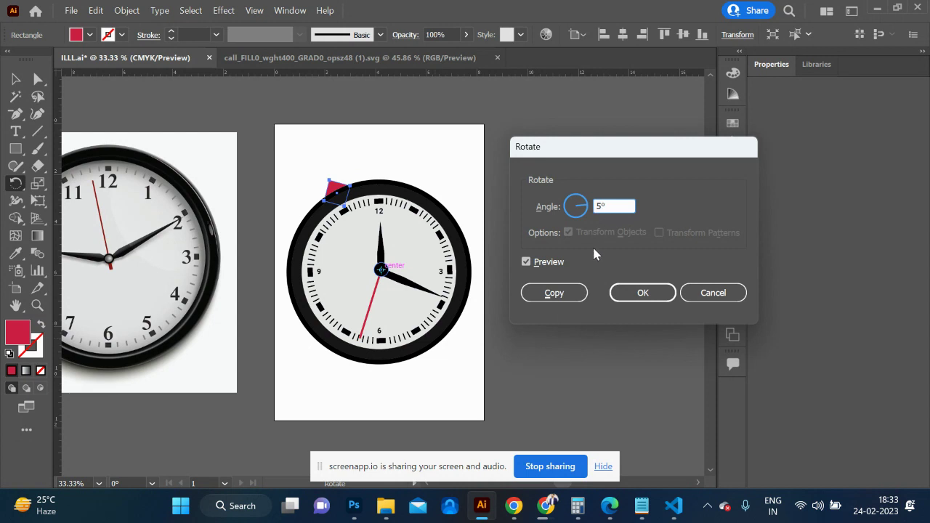
{"action": "left_click", "coordinate": [571, 291]}
{"action": "key", "text": "ctrl+d"}
{"action": "key", "text": "ctrl+d"}
{"action": "key", "text": "ctrl+d"}
{"action": "key", "text": "ctrl+d"}
{"action": "key", "text": "ctrl+d"}
{"action": "key", "text": "ctrl+d"}
{"action": "key", "text": "ctrl+d"}
{"action": "key", "text": "ctrl+d"}
{"action": "key", "text": "ctrl+d"}
{"action": "key", "text": "ctrl+d"}
{"action": "key", "text": "ctrl+d"}
{"action": "key", "text": "ctrl+d"}
{"action": "key", "text": "ctrl+d"}
{"action": "key", "text": "ctrl+d"}
{"action": "key", "text": "ctrl+d"}
{"action": "key", "text": "ctrl+d"}
{"action": "key", "text": "ctrl+d"}
{"action": "key", "text": "ctrl+d"}
{"action": "key", "text": "ctrl+d"}
{"action": "key", "text": "ctrl+d"}
{"action": "key", "text": "ctrl+d"}
{"action": "key", "text": "ctrl+d"}
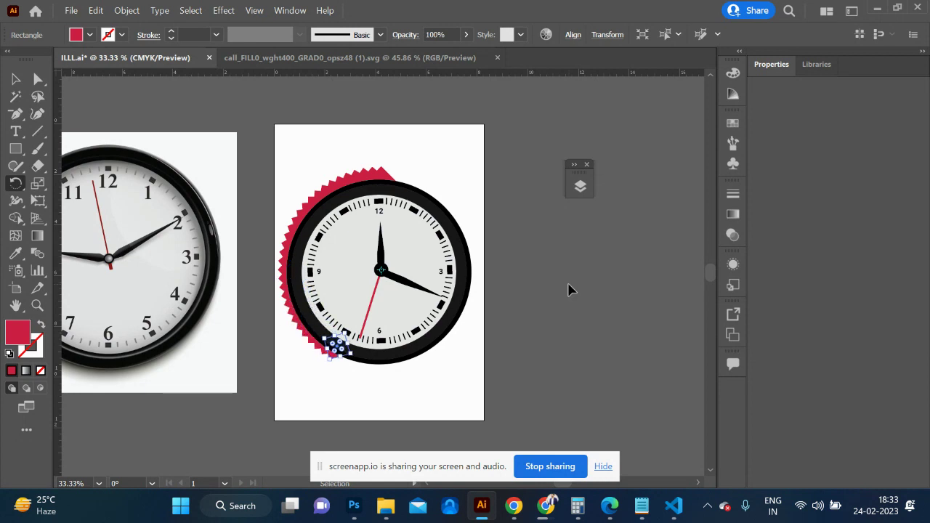
{"action": "key", "text": "ctrl+d"}
{"action": "key", "text": "ctrl+d"}
{"action": "key", "text": "ctrl+d"}
{"action": "key", "text": "ctrl+d"}
{"action": "key", "text": "ctrl+d"}
{"action": "key", "text": "ctrl+d"}
{"action": "key", "text": "ctrl+d"}
{"action": "key", "text": "ctrl+d"}
{"action": "key", "text": "ctrl+d"}
{"action": "key", "text": "ctrl+d"}
{"action": "key", "text": "ctrl+d"}
{"action": "key", "text": "ctrl+d"}
{"action": "key", "text": "ctrl+d"}
{"action": "key", "text": "ctrl+d"}
{"action": "key", "text": "ctrl+d"}
{"action": "key", "text": "ctrl+d"}
{"action": "key", "text": "ctrl+d"}
{"action": "key", "text": "ctrl+d"}
{"action": "key", "text": "ctrl+d"}
{"action": "key", "text": "ctrl+d"}
{"action": "key", "text": "ctrl+d"}
{"action": "key", "text": "ctrl+d"}
{"action": "key", "text": "ctrl+d"}
{"action": "key", "text": "ctrl+d"}
{"action": "key", "text": "ctrl+d"}
{"action": "key", "text": "ctrl+d"}
{"action": "key", "text": "ctrl+d"}
{"action": "key", "text": "ctrl+d"}
{"action": "key", "text": "ctrl+d"}
{"action": "key", "text": "ctrl+d"}
{"action": "key", "text": "r"}
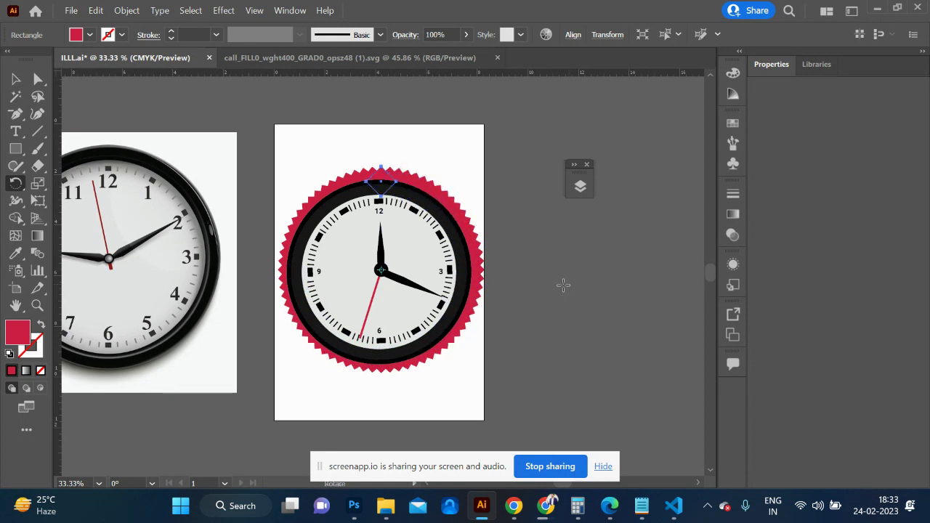
{"action": "left_click", "coordinate": [15, 79]}
{"action": "left_click", "coordinate": [311, 128]}
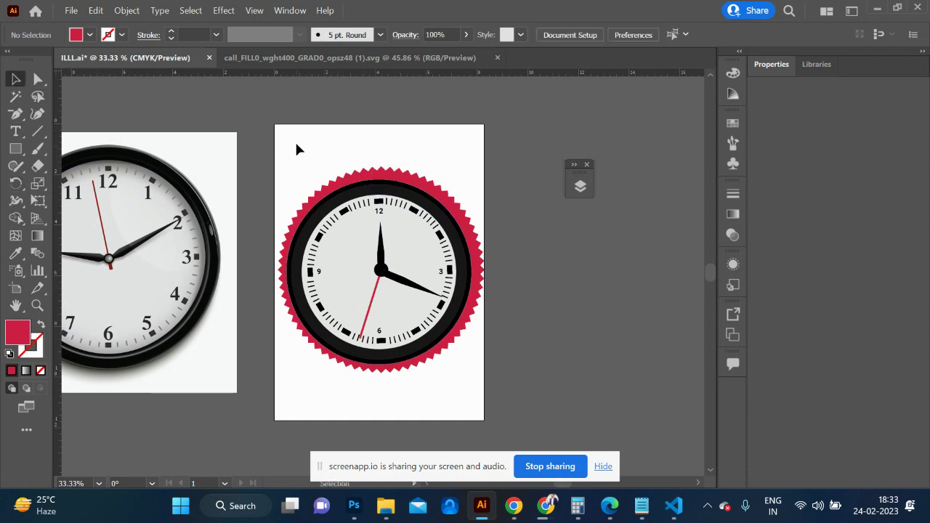
- Group the whole clock with its ring, shrink it to less than half size, and move it to the artboard's upper part
{"action": "left_click_drag", "start_coordinate": [279, 130], "coordinate": [516, 397]}
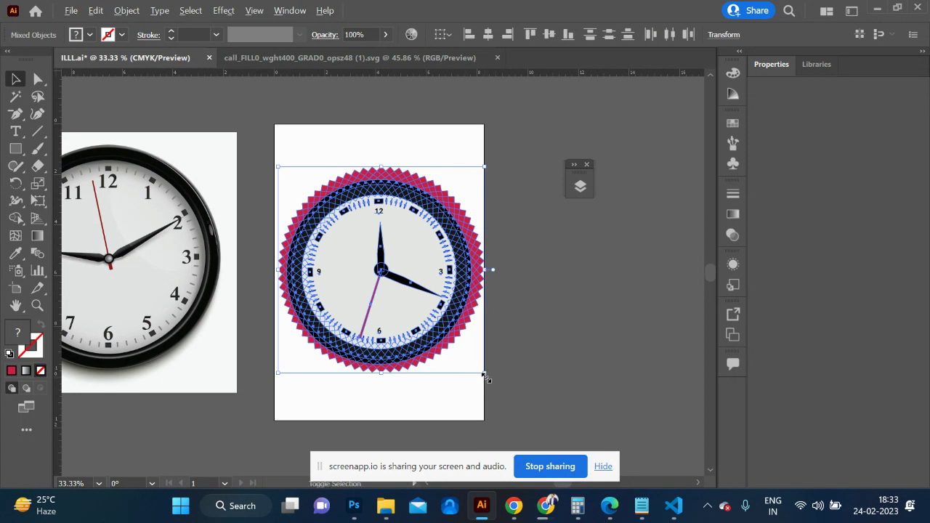
{"action": "left_click_drag", "start_coordinate": [483, 371], "coordinate": [419, 314]}
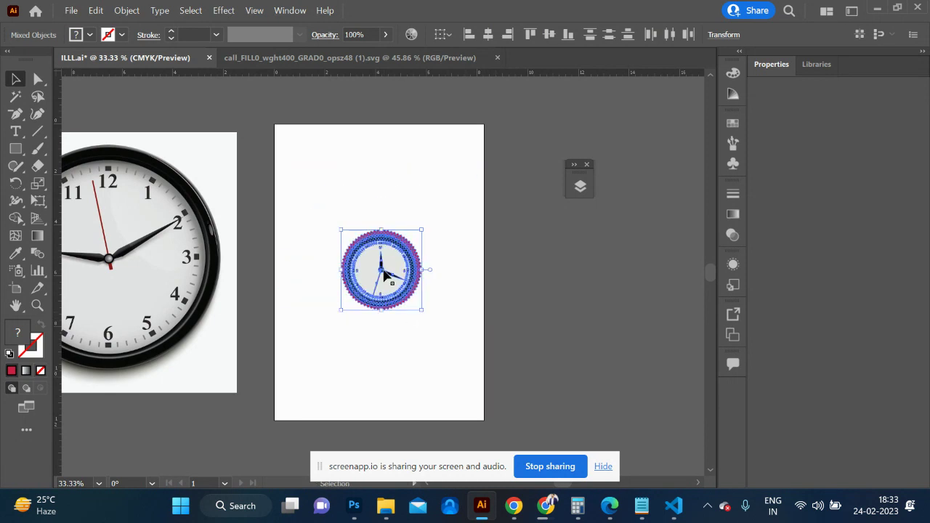
{"action": "left_click_drag", "start_coordinate": [385, 273], "coordinate": [376, 208]}
{"action": "left_click", "coordinate": [526, 300]}
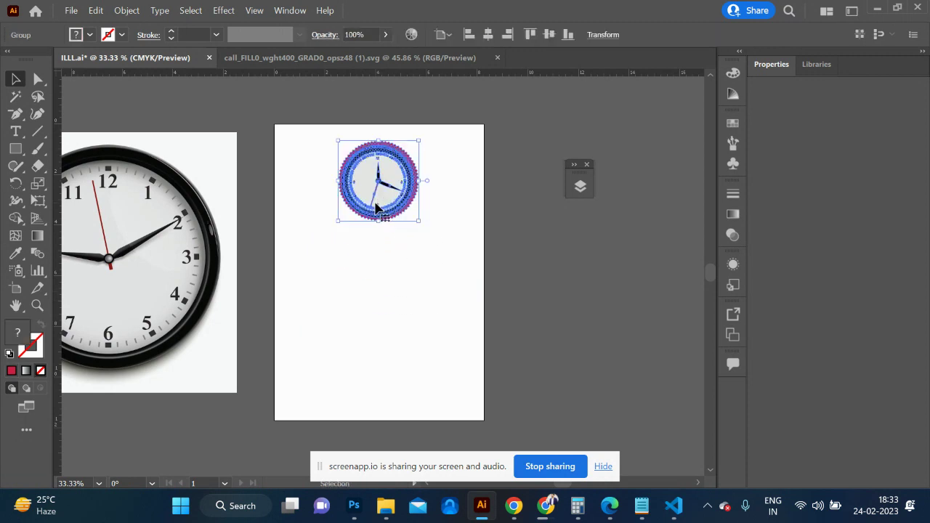
- Copy the grouped clock in repeated 5° rotations around a point at its lower-right edge until the copies complete a full circle
{"action": "key", "text": "r"}
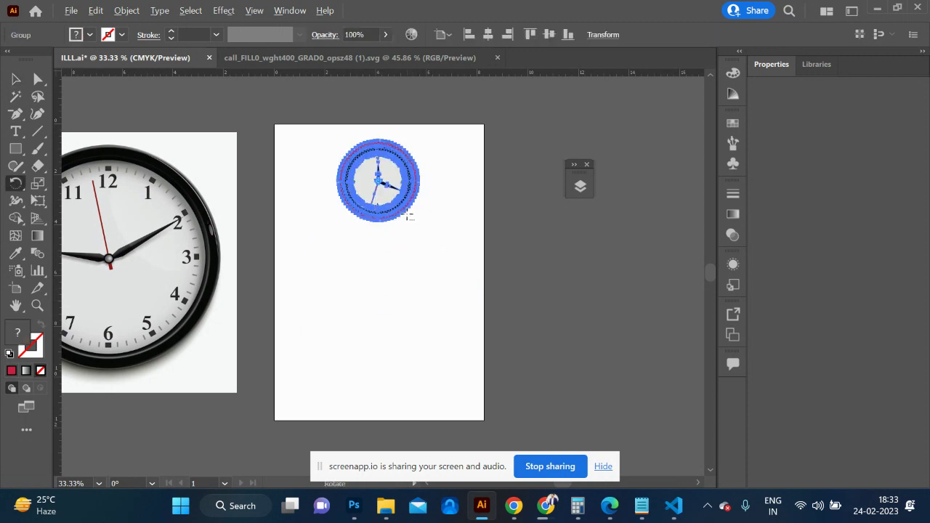
{"action": "left_click", "coordinate": [408, 218], "text": "alt"}
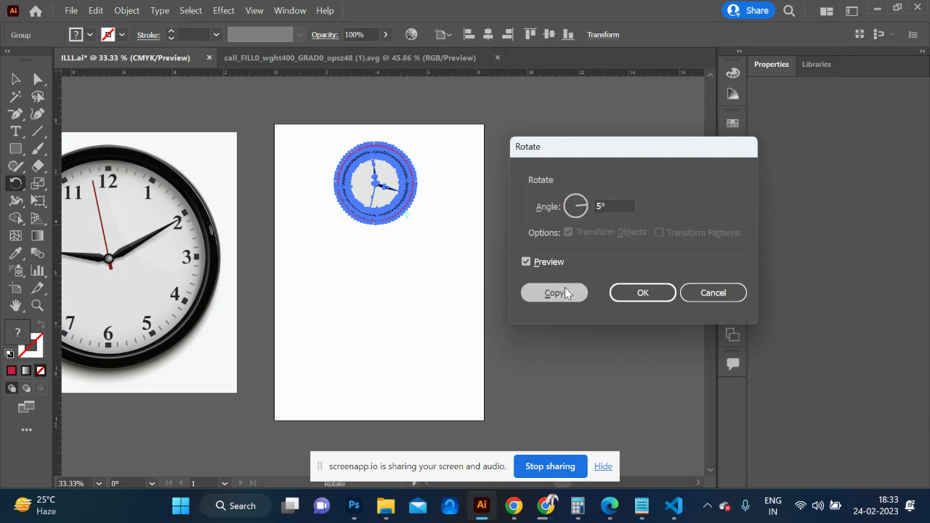
{"action": "left_click", "coordinate": [565, 289]}
{"action": "key", "text": "ctrl+d"}
{"action": "key", "text": "ctrl+d"}
{"action": "key", "text": "ctrl+d"}
{"action": "key", "text": "ctrl+d"}
{"action": "key", "text": "ctrl+d"}
{"action": "key", "text": "ctrl+d"}
{"action": "key", "text": "ctrl+d"}
{"action": "key", "text": "ctrl+d"}
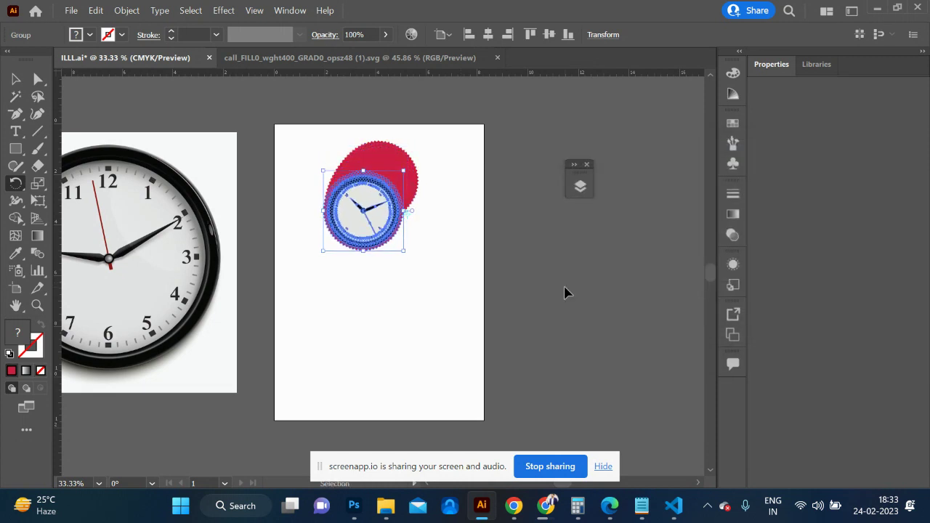
{"action": "key", "text": "ctrl+d"}
{"action": "key", "text": "ctrl+d"}
{"action": "key", "text": "ctrl+d"}
{"action": "key", "text": "ctrl+d"}
{"action": "key", "text": "ctrl+d"}
{"action": "key", "text": "ctrl+d"}
{"action": "key", "text": "ctrl+d"}
{"action": "key", "text": "ctrl+d"}
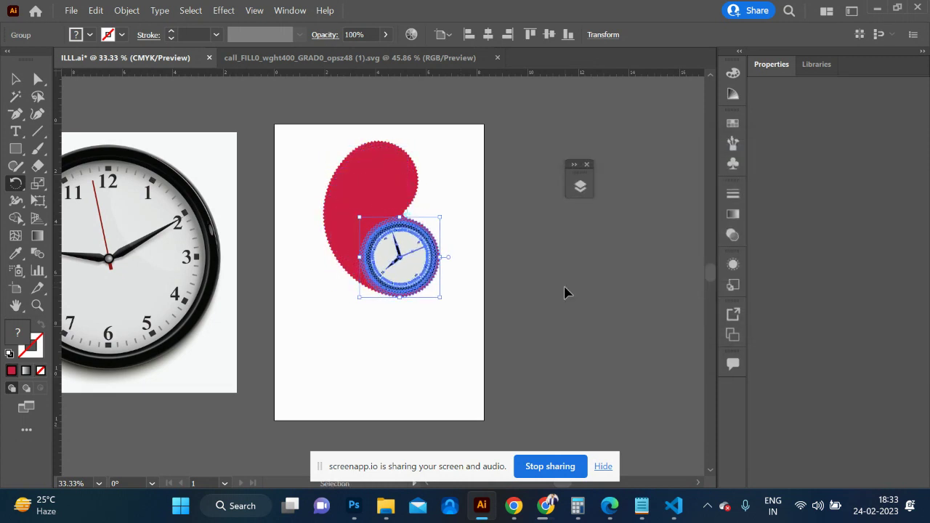
{"action": "key", "text": "ctrl+d"}
{"action": "key", "text": "ctrl+d"}
{"action": "key", "text": "ctrl+d"}
{"action": "key", "text": "ctrl+d"}
{"action": "key", "text": "ctrl+d"}
{"action": "key", "text": "ctrl+d"}
{"action": "key", "text": "ctrl+d"}
{"action": "key", "text": "ctrl+d"}
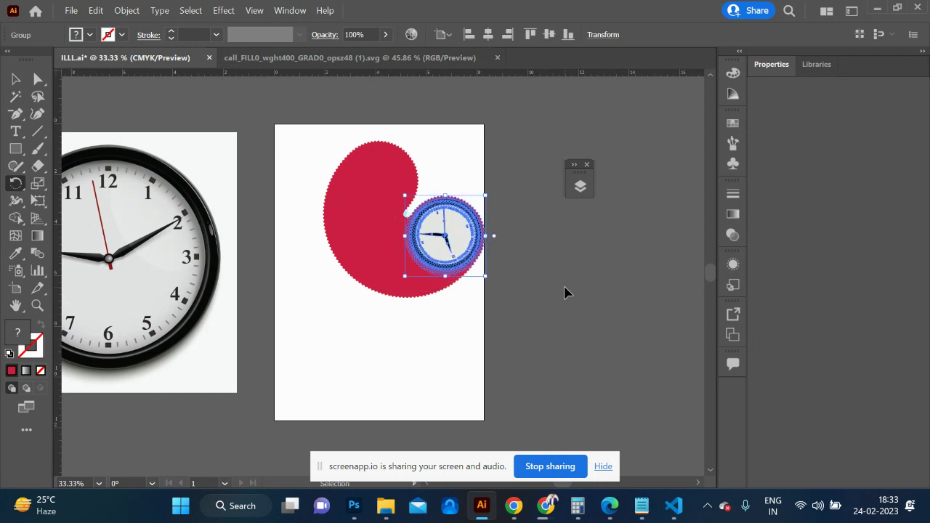
{"action": "key", "text": "ctrl+d"}
{"action": "key", "text": "ctrl+d"}
{"action": "key", "text": "ctrl+d"}
{"action": "key", "text": "ctrl+d"}
{"action": "key", "text": "ctrl+d"}
{"action": "key", "text": "ctrl+d"}
{"action": "key", "text": "ctrl+d"}
{"action": "key", "text": "ctrl+d"}
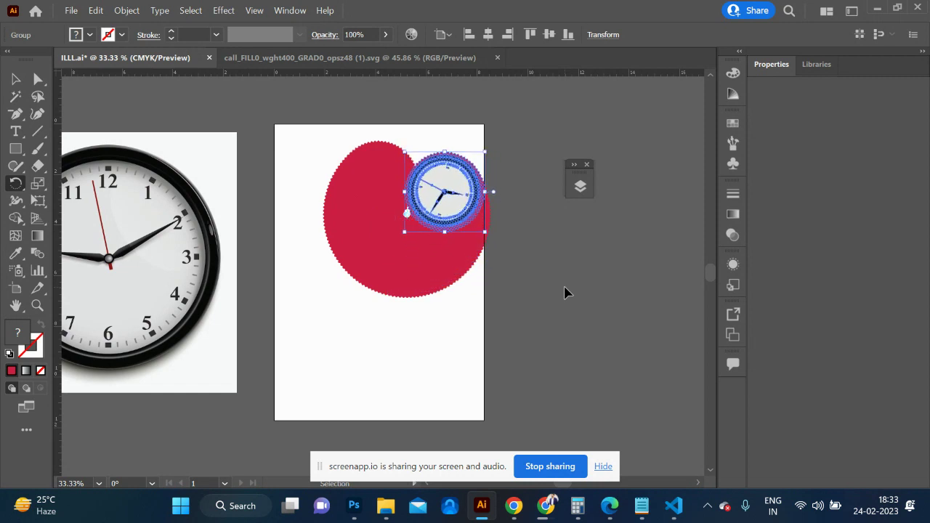
{"action": "key", "text": "ctrl+d"}
{"action": "key", "text": "ctrl+d"}
{"action": "key", "text": "ctrl+d"}
{"action": "key", "text": "ctrl+d"}
{"action": "key", "text": "ctrl+d"}
{"action": "key", "text": "ctrl+d"}
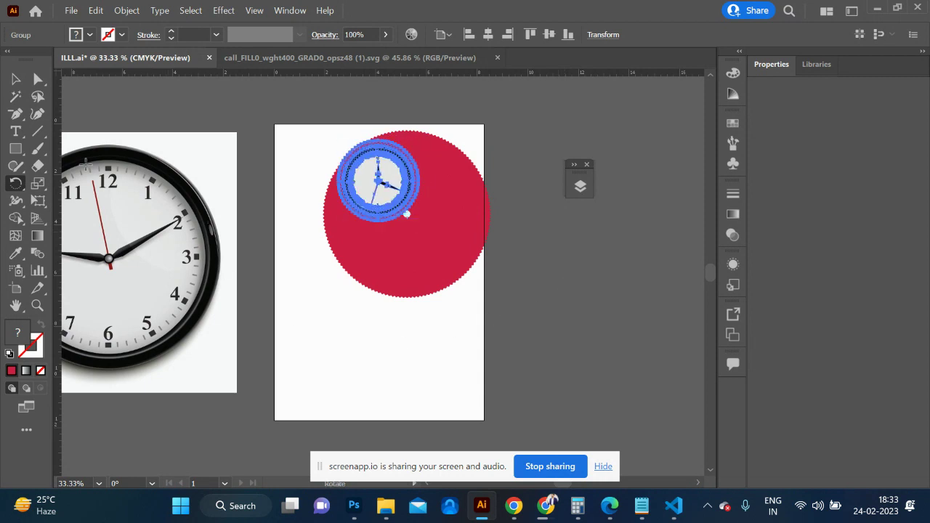
{"action": "left_click", "coordinate": [16, 80]}
{"action": "left_click", "coordinate": [327, 325]}
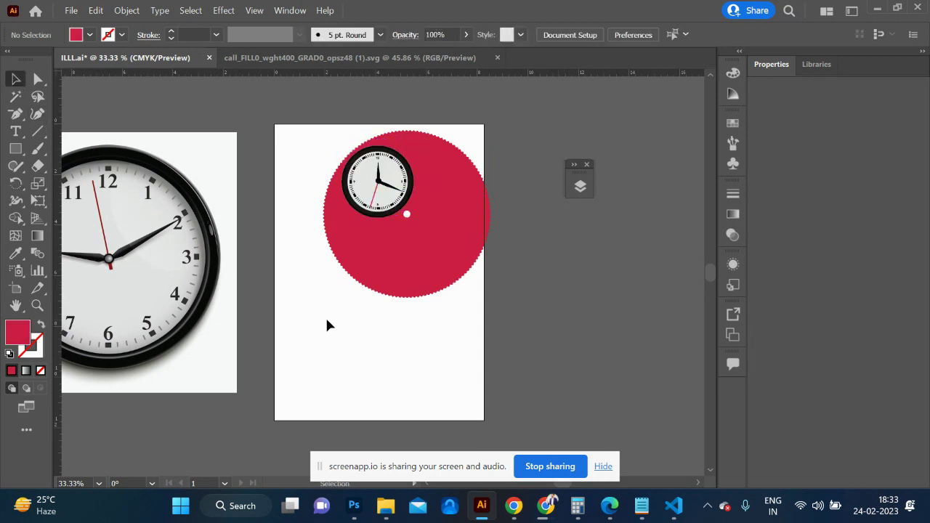
{"action": "left_click", "coordinate": [378, 181]}
{"action": "left_click_drag", "start_coordinate": [378, 182], "coordinate": [425, 298]}
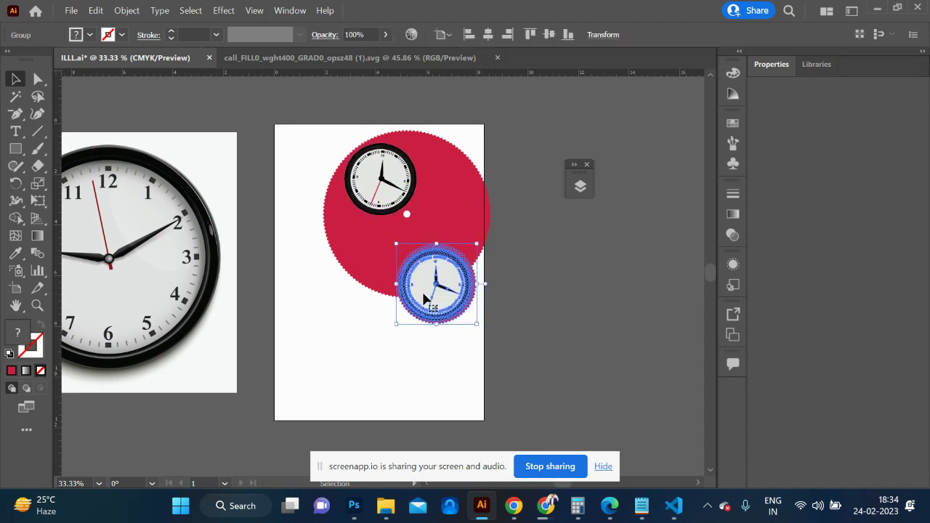
{"action": "key", "text": "ctrl+z"}
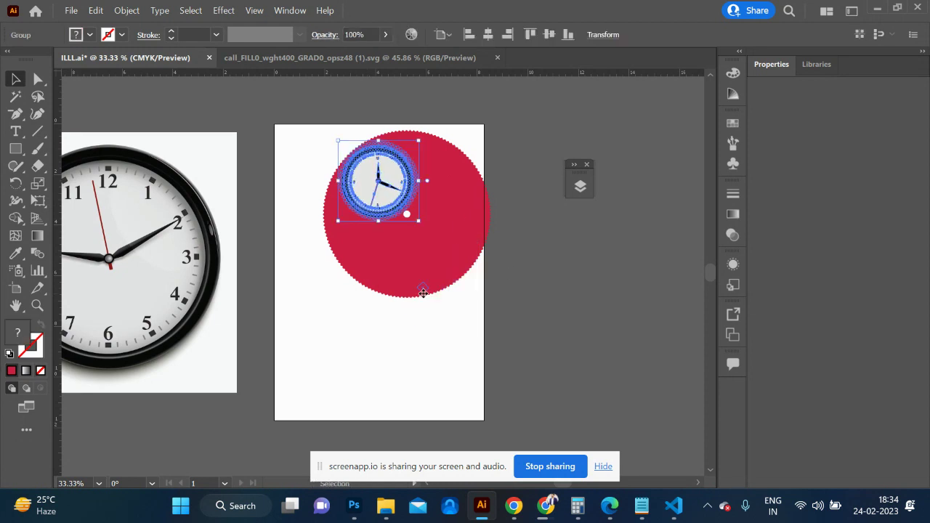
{"action": "left_click", "coordinate": [505, 389]}
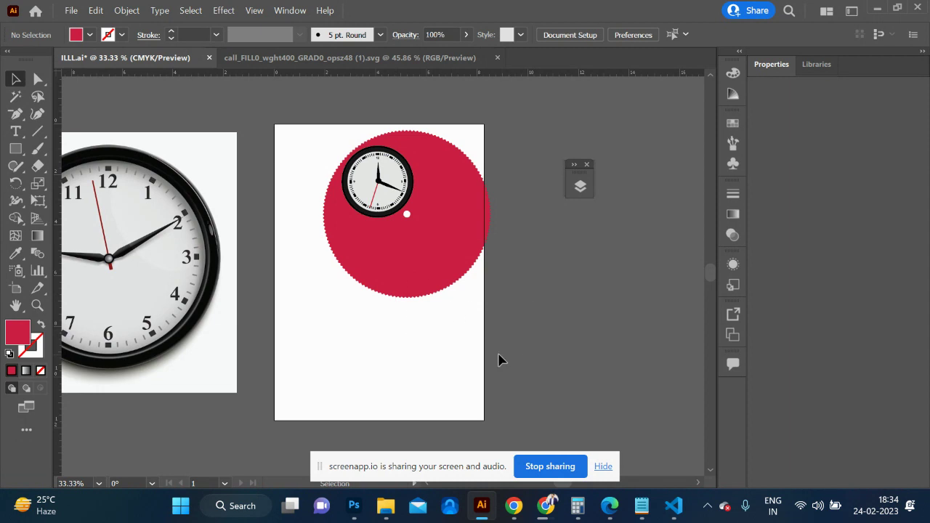
- Move the frontmost clock off the artboard to its right side and delete all the other overlapping clock copies
{"action": "left_click", "coordinate": [405, 212]}
{"action": "left_click_drag", "start_coordinate": [405, 212], "coordinate": [621, 247]}
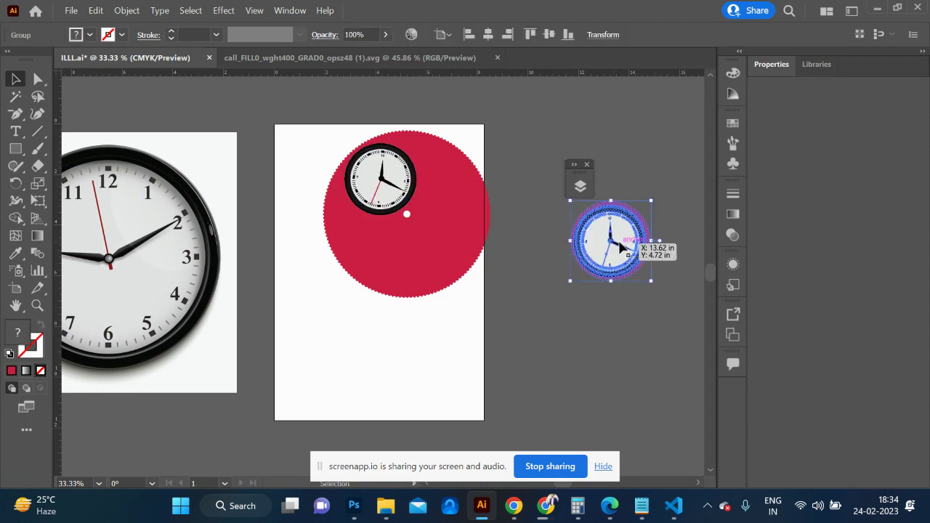
{"action": "left_click_drag", "start_coordinate": [310, 109], "coordinate": [510, 346]}
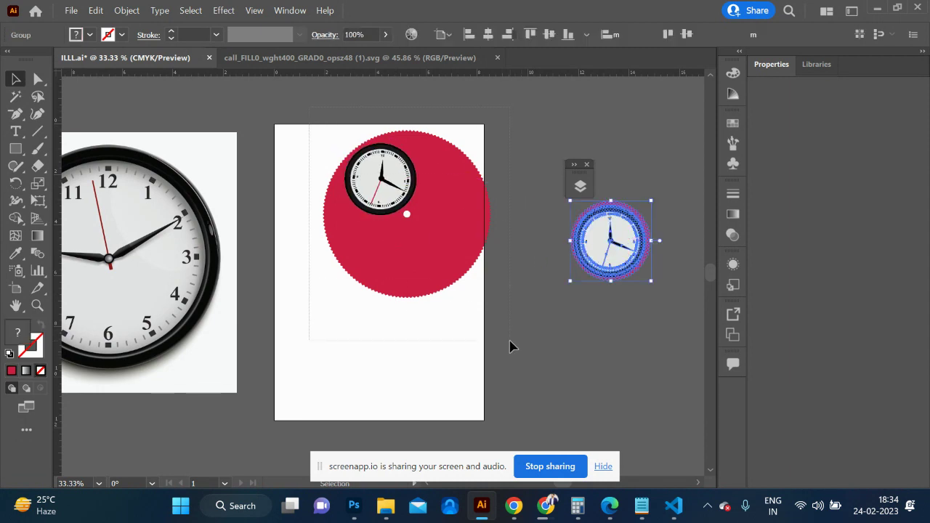
{"action": "key", "text": "Delete"}
{"action": "left_click_drag", "start_coordinate": [616, 275], "coordinate": [621, 250]}
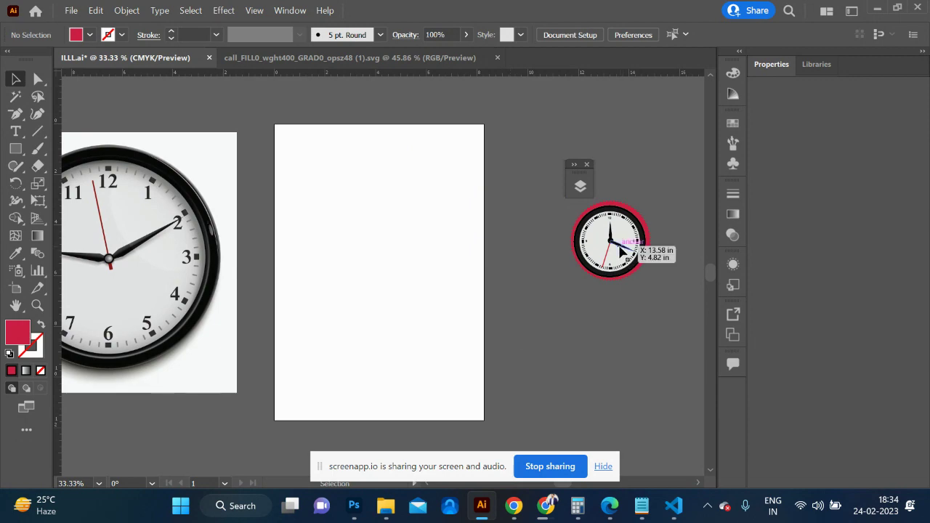
- Switch to the Chrome window showing the reference wall clock image
{"action": "key", "text": "alt+Tab"}
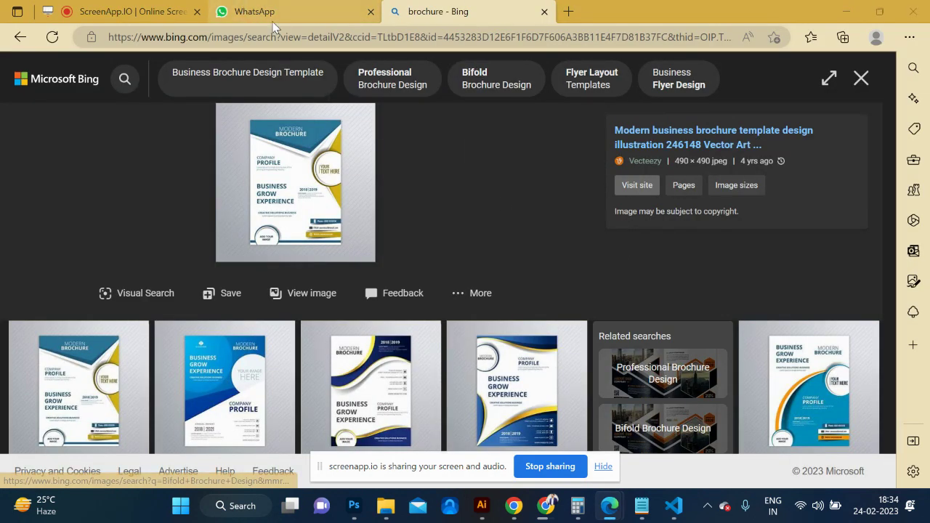
{"action": "key", "text": "alt+Tab"}
{"action": "key", "text": "Tab"}
{"action": "key", "text": "Tab"}
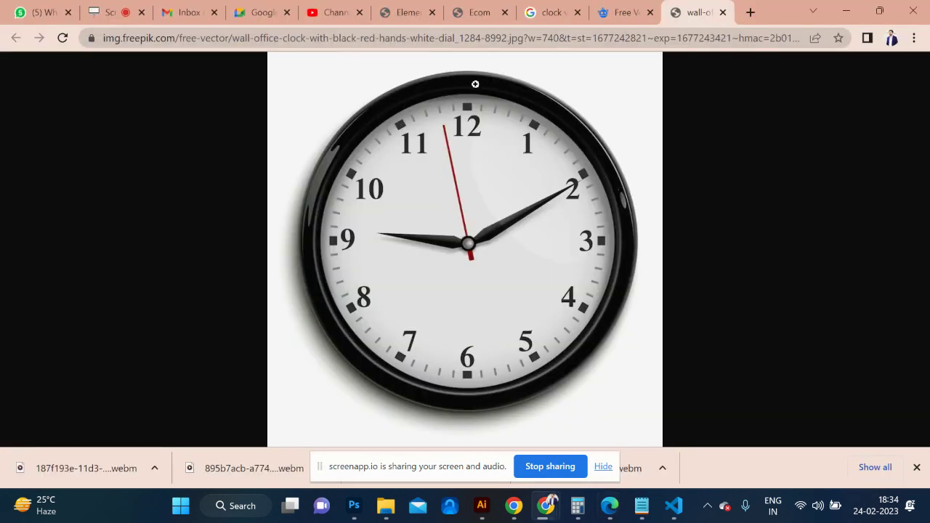
- Switch back to Illustrator and move the clock group slightly up and closer to the artboard's right edge
{"action": "left_click", "coordinate": [566, 35]}
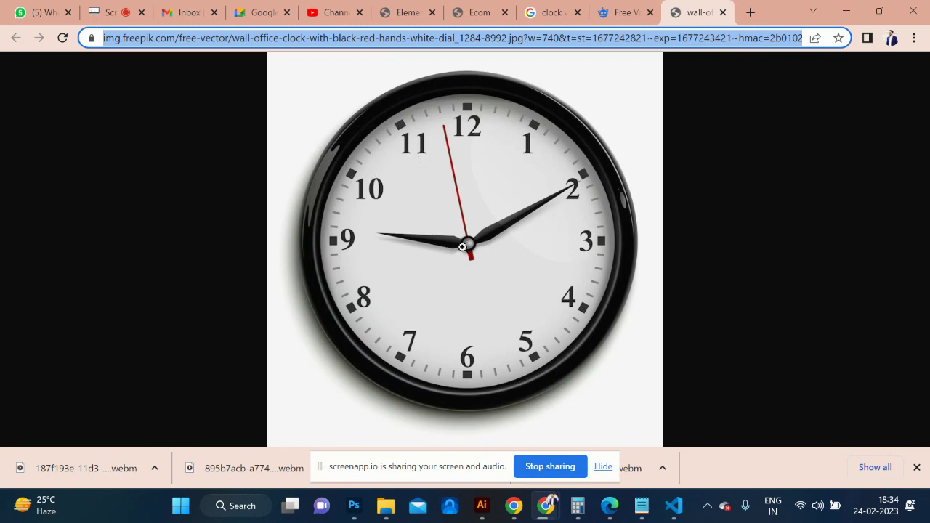
{"action": "key", "text": "alt+Tab"}
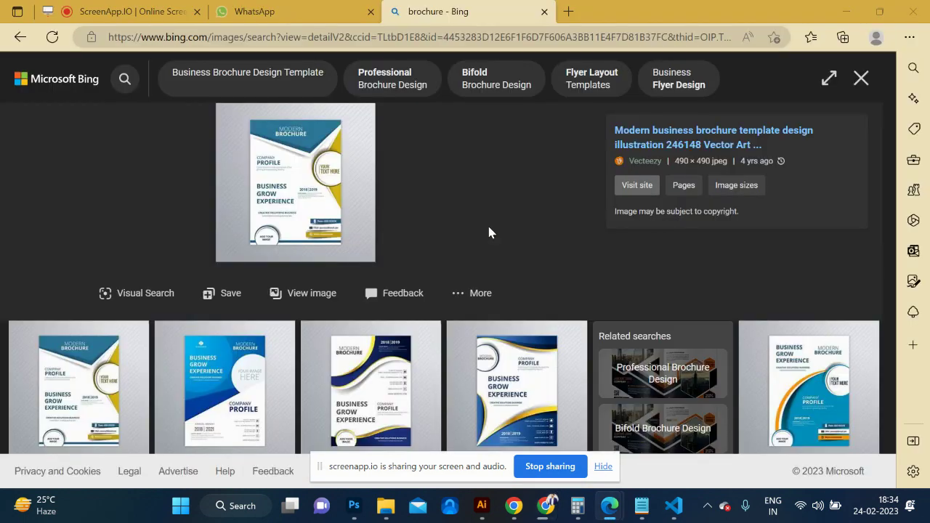
{"action": "key", "text": "alt+Tab"}
{"action": "key", "text": "alt+Tab"}
{"action": "key", "text": "alt+Tab"}
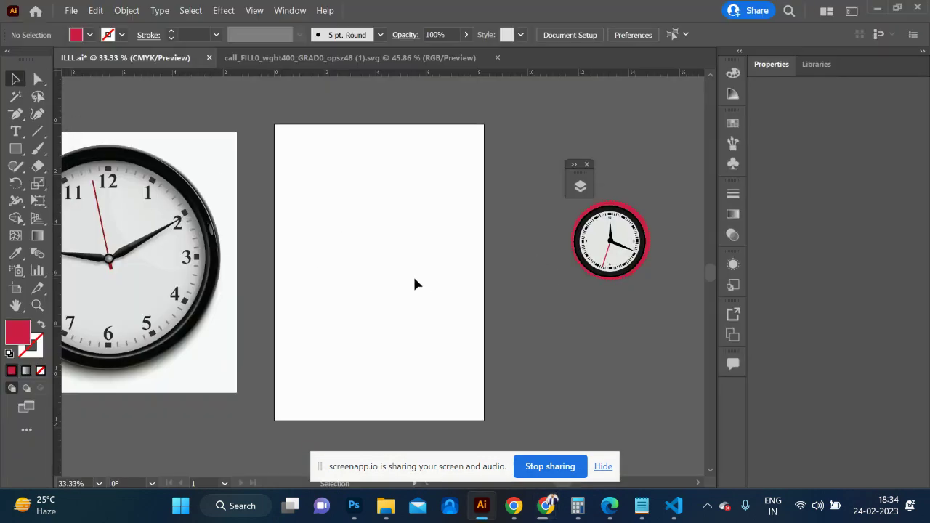
{"action": "left_click_drag", "start_coordinate": [592, 243], "coordinate": [556, 210]}
- Check the channel content page in YouTube Studio in Chrome and return to the clock document in Illustrator
{"action": "key", "text": "alt+Tab"}
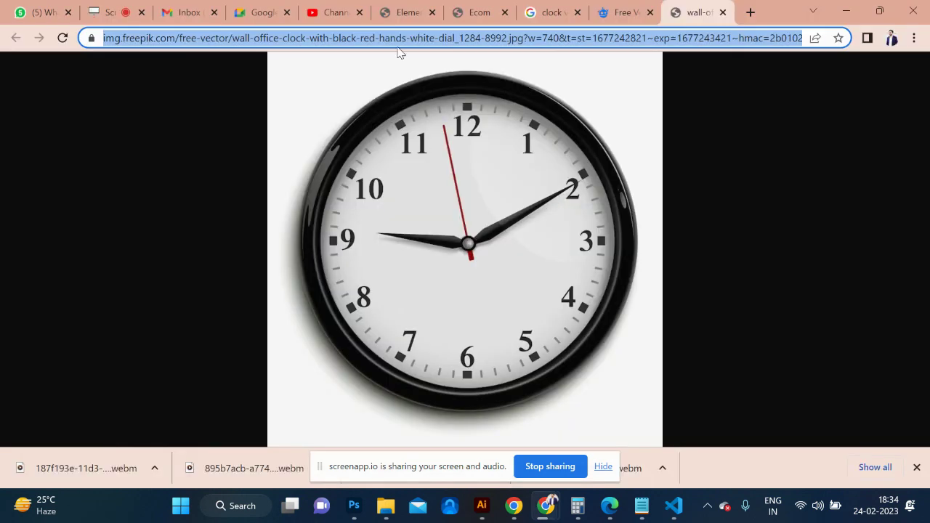
{"action": "left_click", "coordinate": [325, 15]}
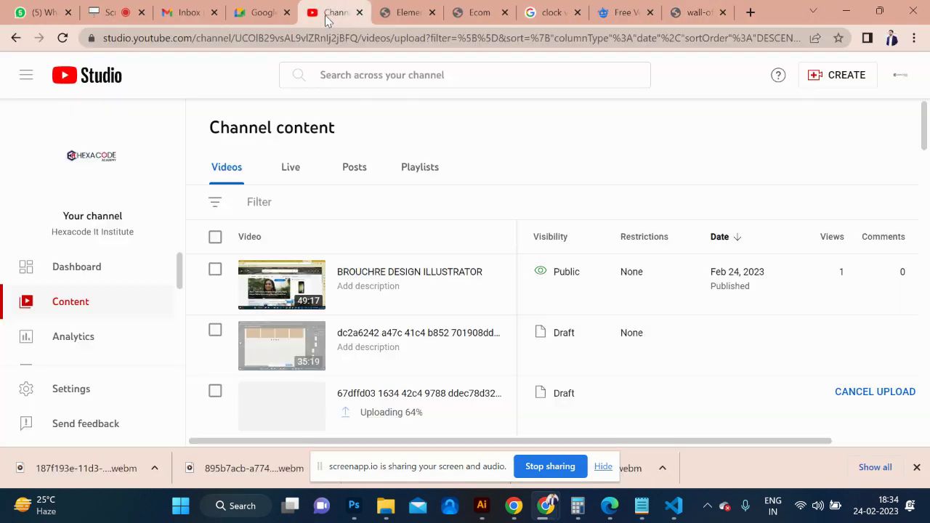
{"action": "key", "text": "alt+Tab"}
{"action": "key", "text": "Tab"}
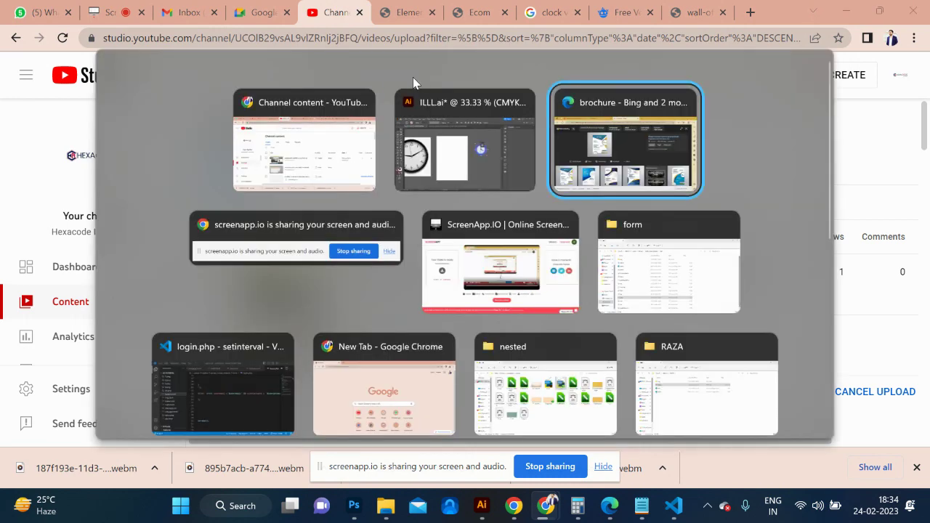
{"action": "key", "text": "alt+Tab"}
{"action": "key", "text": "Tab"}
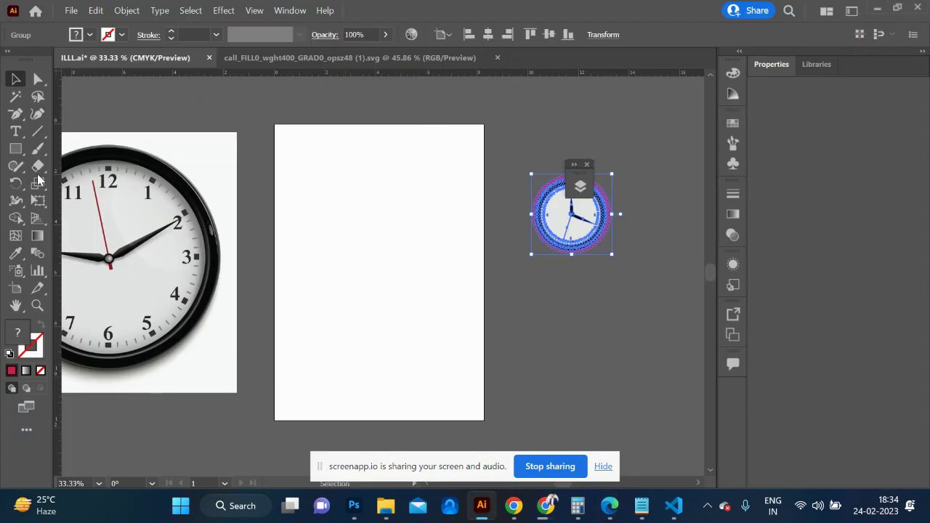
- Draw a narrow vertical crimson ellipse in the upper half of the artboard with the Ellipse tool
{"action": "left_click", "coordinate": [16, 148]}
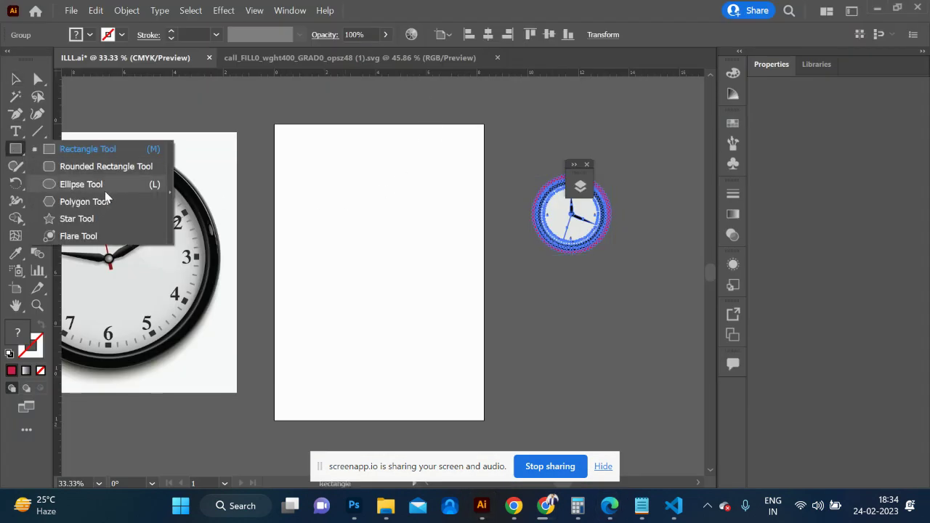
{"action": "left_click", "coordinate": [82, 183]}
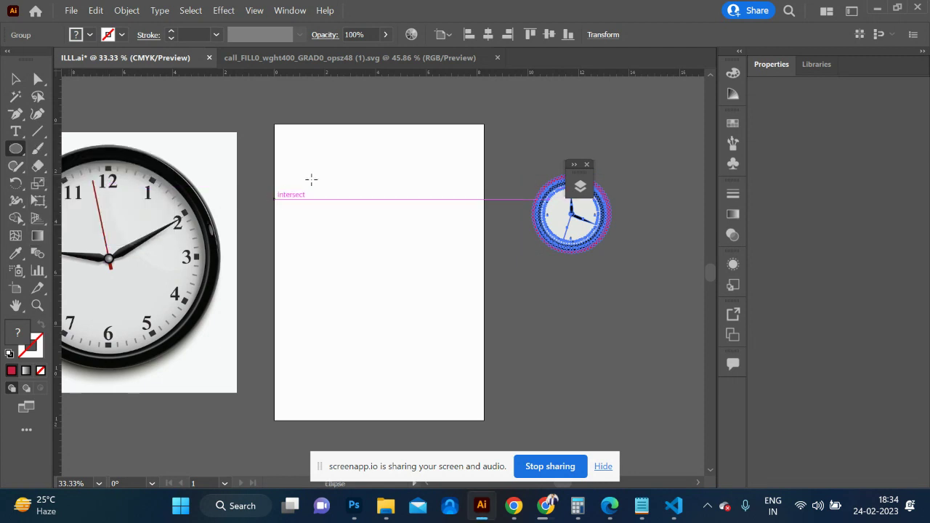
{"action": "left_click_drag", "start_coordinate": [347, 168], "coordinate": [384, 282]}
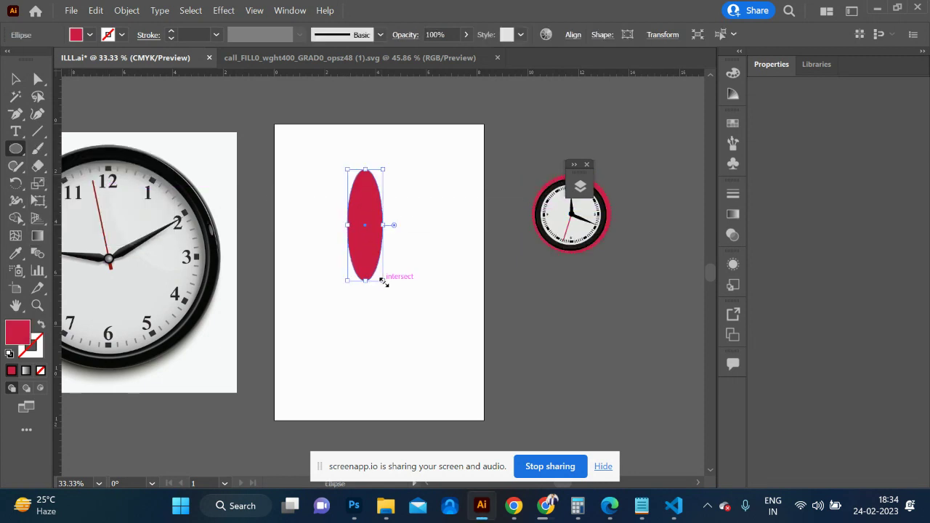
- Copy the ellipse in repeated 15° rotations around its bottom point until the petals complete a full flower
{"action": "key", "text": "r"}
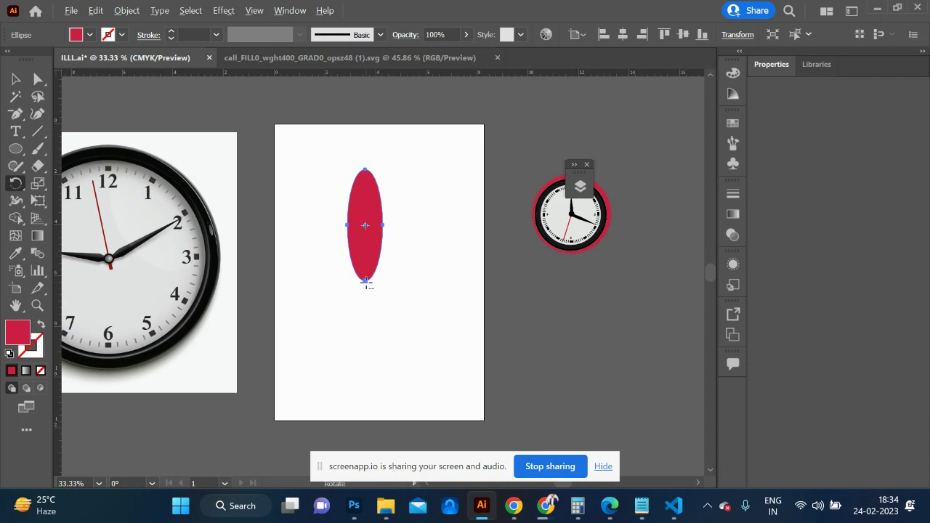
{"action": "left_click", "coordinate": [366, 284], "text": "alt"}
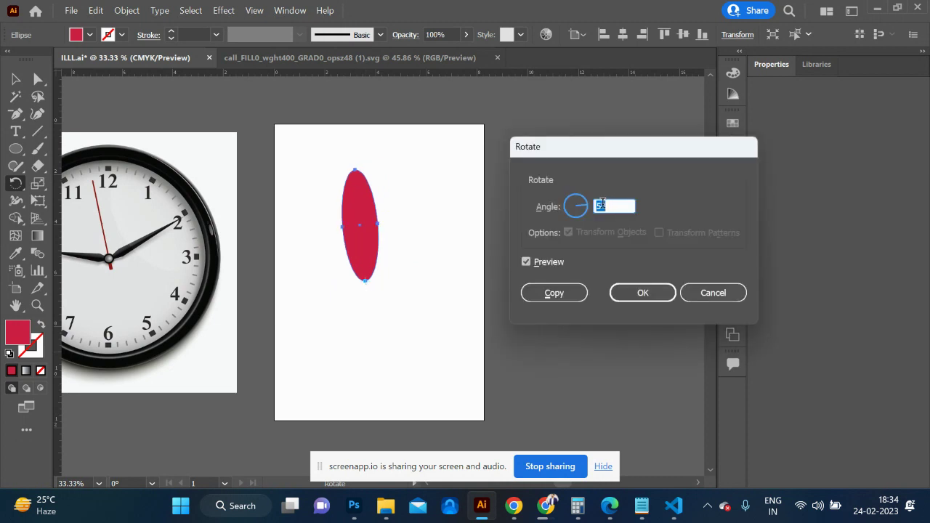
{"action": "type", "text": "1"}
{"action": "left_click", "coordinate": [574, 291]}
{"action": "key", "text": "ctrl+d"}
{"action": "key", "text": "ctrl+d"}
{"action": "key", "text": "ctrl+d"}
{"action": "key", "text": "ctrl+d"}
{"action": "key", "text": "ctrl+d"}
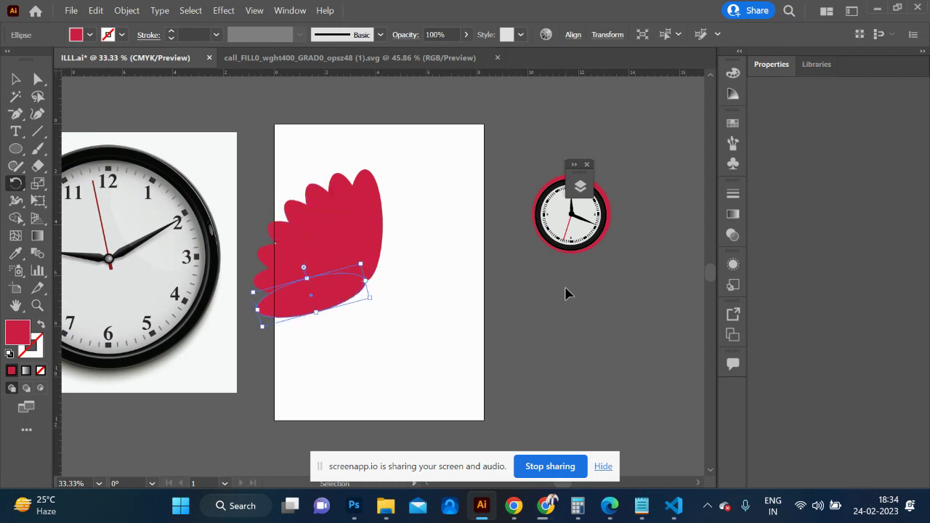
{"action": "key", "text": "ctrl+d"}
{"action": "key", "text": "ctrl+d"}
{"action": "key", "text": "ctrl+d"}
{"action": "key", "text": "ctrl+d"}
{"action": "key", "text": "ctrl+d"}
{"action": "key", "text": "ctrl+d"}
{"action": "key", "text": "ctrl+d"}
{"action": "key", "text": "ctrl+d"}
{"action": "key", "text": "ctrl+d"}
{"action": "key", "text": "ctrl+d"}
{"action": "key", "text": "ctrl+d"}
{"action": "key", "text": "ctrl+d"}
{"action": "key", "text": "ctrl+d"}
{"action": "key", "text": "ctrl+d"}
{"action": "key", "text": "ctrl+d"}
{"action": "key", "text": "ctrl+d"}
{"action": "key", "text": "ctrl+d"}
{"action": "key", "text": "ctrl+d"}
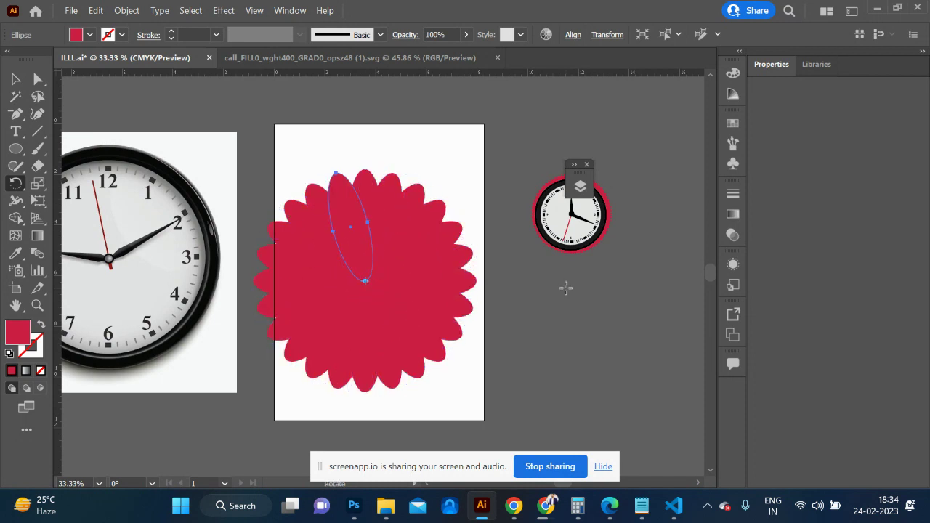
- Draw a circle over the flower's middle and nudge it up and left toward the point where the petals meet
{"action": "key", "text": "l"}
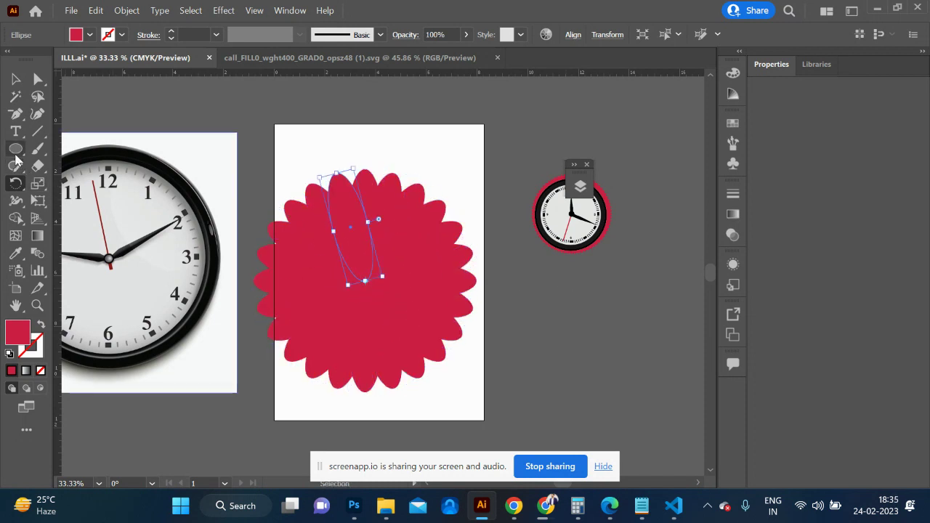
{"action": "mouse_move", "coordinate": [367, 284]}
{"action": "left_mouse_down"}
{"action": "mouse_move", "coordinate": [396, 294]}
{"action": "mouse_move", "coordinate": [418, 319]}
{"action": "mouse_move", "coordinate": [409, 333]}
{"action": "left_mouse_up"}
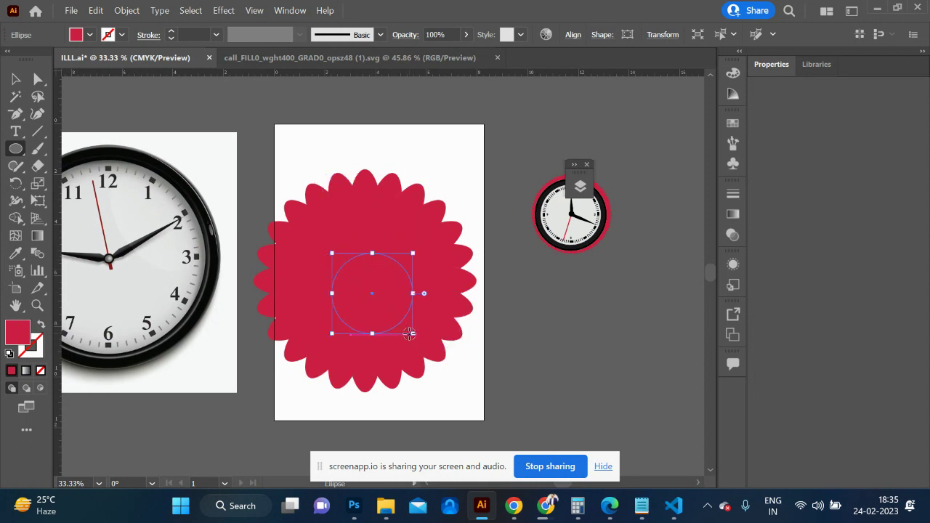
{"action": "key", "text": "shift+Up"}
{"action": "key", "text": "shift+Up"}
{"action": "key", "text": "shift+Up"}
{"action": "key", "text": "shift+Up"}
{"action": "key", "text": "shift+Up"}
{"action": "key", "text": "shift+Up"}
{"action": "key", "text": "shift+Up"}
{"action": "key", "text": "shift+Left"}
{"action": "key", "text": "shift+Left"}
{"action": "key", "text": "shift+Left"}
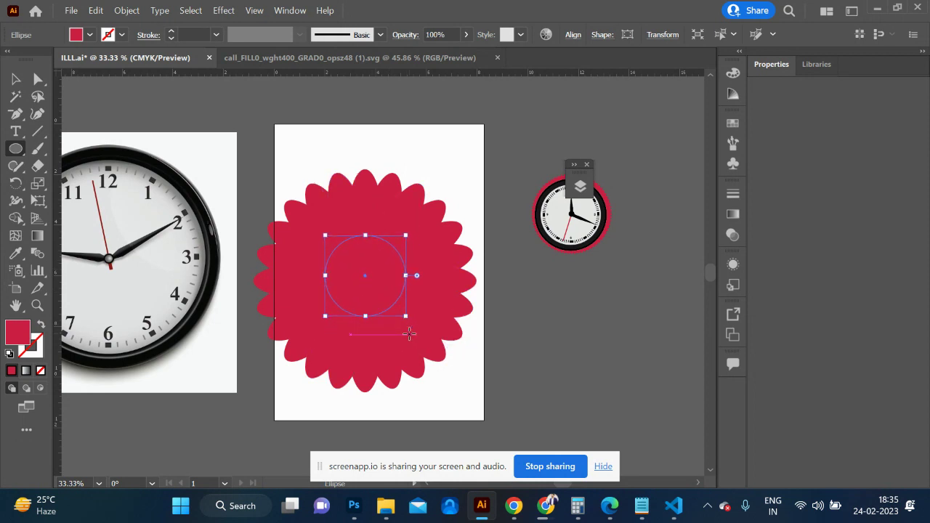
- Fill the circle in the flower's middle with dark maroon #3A101B
{"action": "double_click", "coordinate": [20, 334]}
{"action": "left_click", "coordinate": [555, 311]}
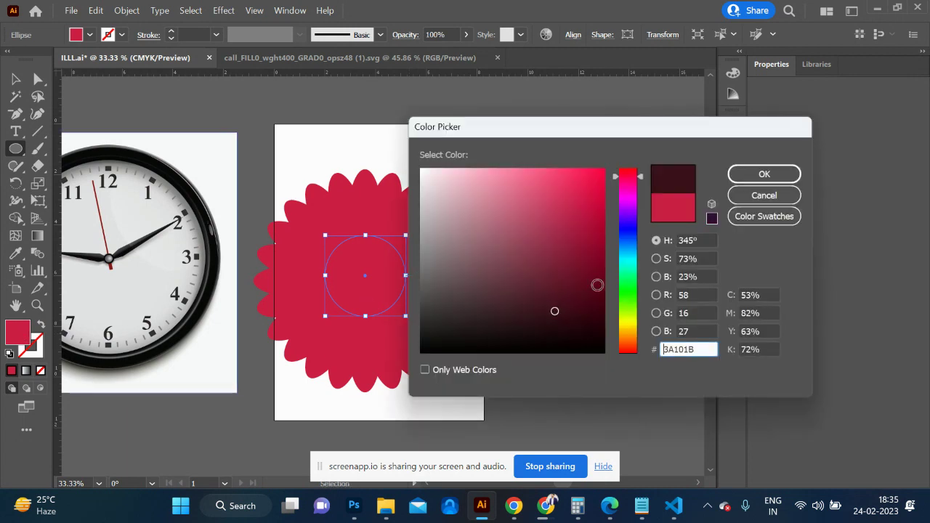
{"action": "left_click", "coordinate": [767, 173]}
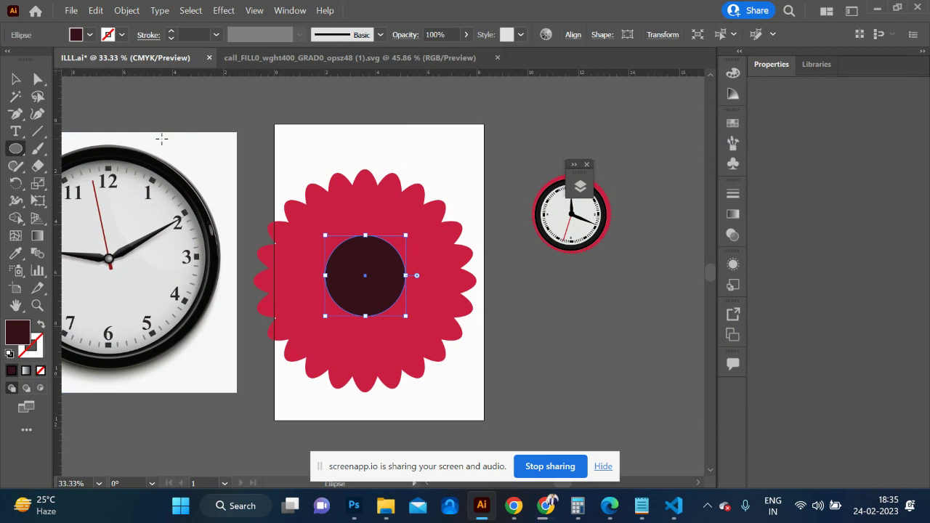
- Shrink all petals and the central circle to less than half size, group them, and move the flower slightly up and right
{"action": "left_click", "coordinate": [18, 80]}
{"action": "left_click_drag", "start_coordinate": [266, 141], "coordinate": [462, 359]}
{"action": "left_click_drag", "start_coordinate": [479, 392], "coordinate": [408, 345]}
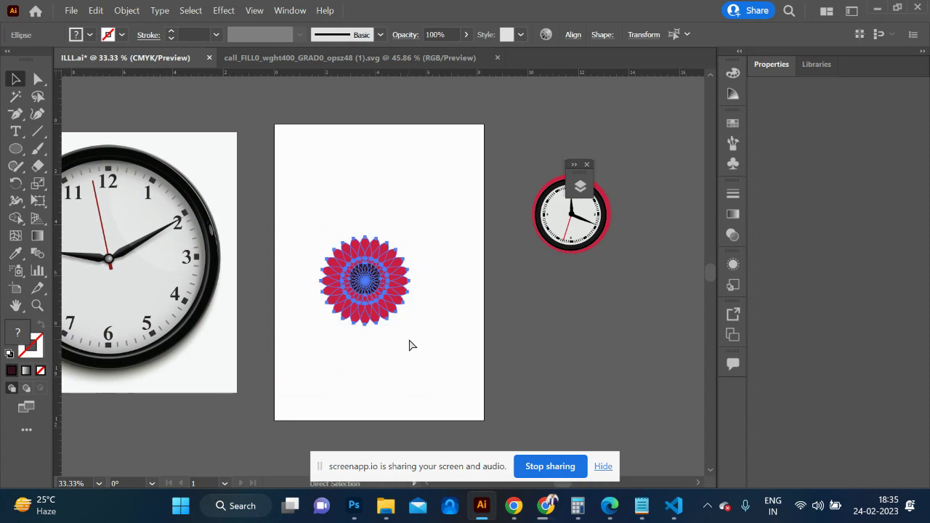
{"action": "key", "text": "ctrl+g"}
{"action": "left_click_drag", "start_coordinate": [383, 301], "coordinate": [391, 254]}
{"action": "left_click", "coordinate": [395, 289]}
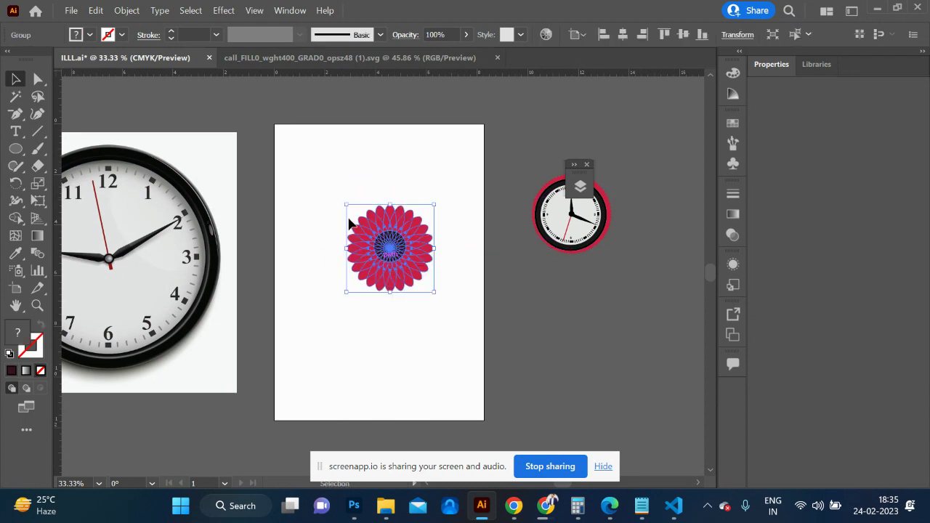
- Draw a tiny circle near the artboard's upper-left corner and fill it with yellow-green #DFE565
{"action": "left_click", "coordinate": [16, 148]}
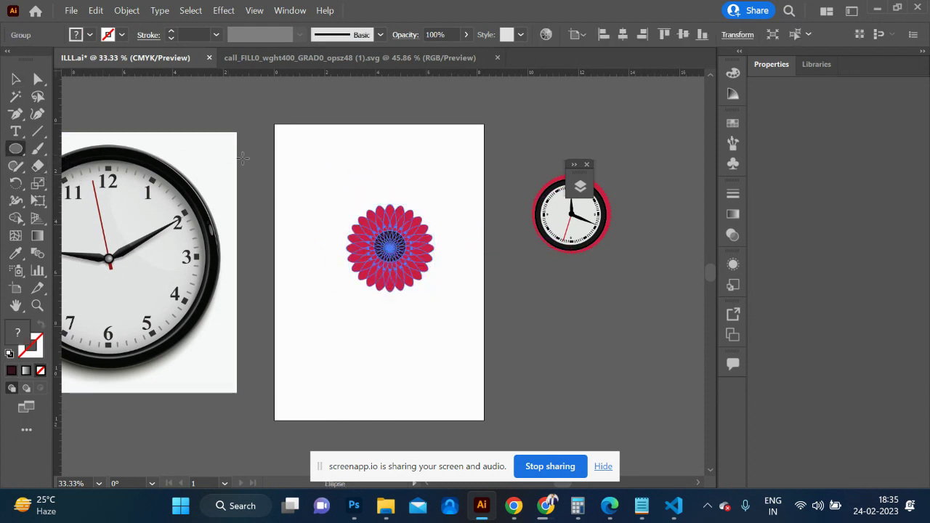
{"action": "left_click_drag", "start_coordinate": [304, 147], "coordinate": [313, 158]}
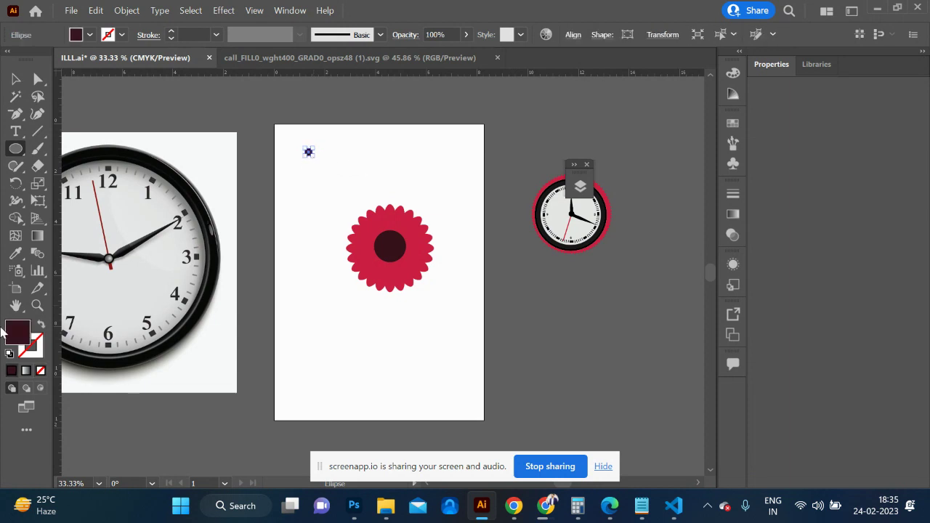
{"action": "double_click", "coordinate": [18, 332]}
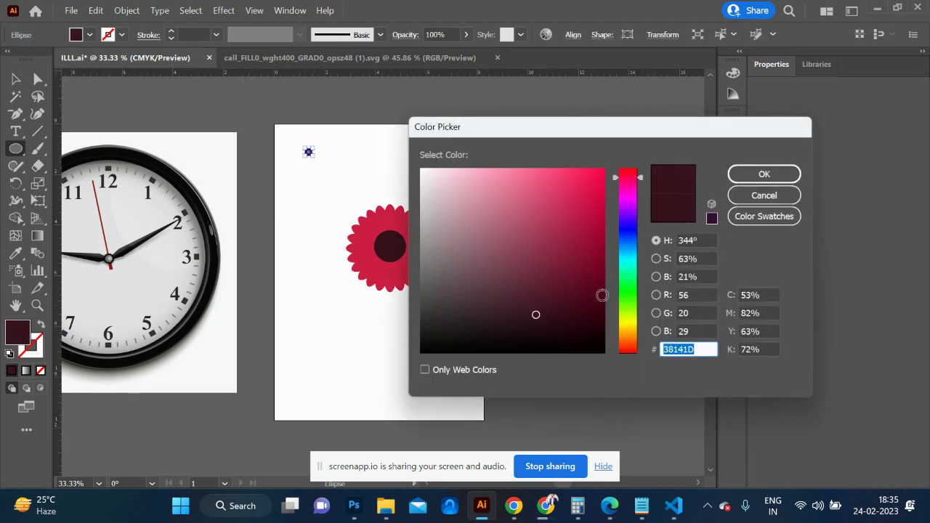
{"action": "left_click_drag", "start_coordinate": [631, 327], "coordinate": [611, 313]}
{"action": "left_click", "coordinate": [524, 186]}
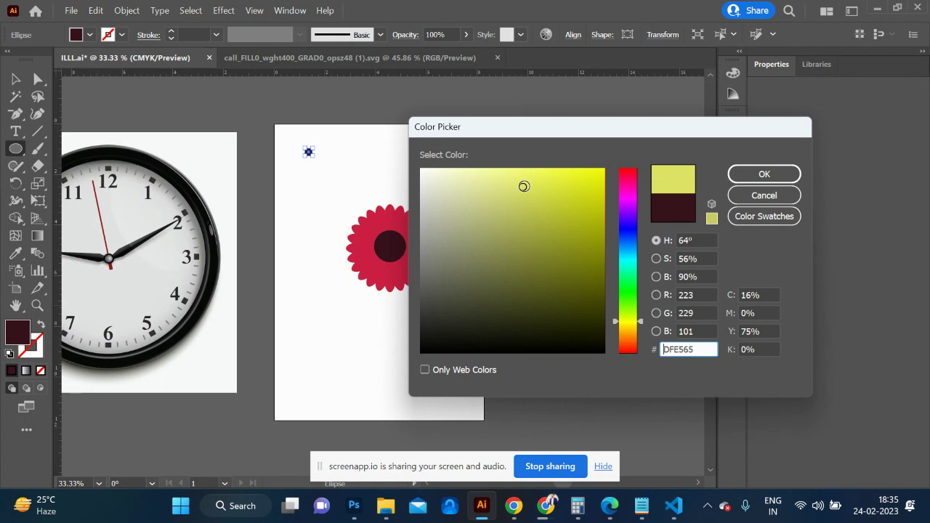
{"action": "left_click", "coordinate": [773, 181]}
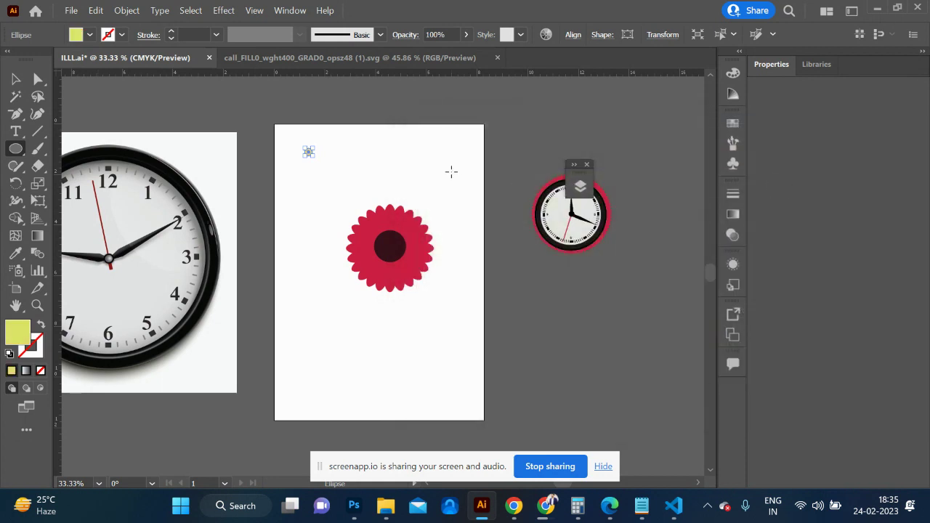
- Copy the tiny yellow circle in repeated 30° rotations around a point just below it until the dots form a full ring
{"action": "key", "text": "r"}
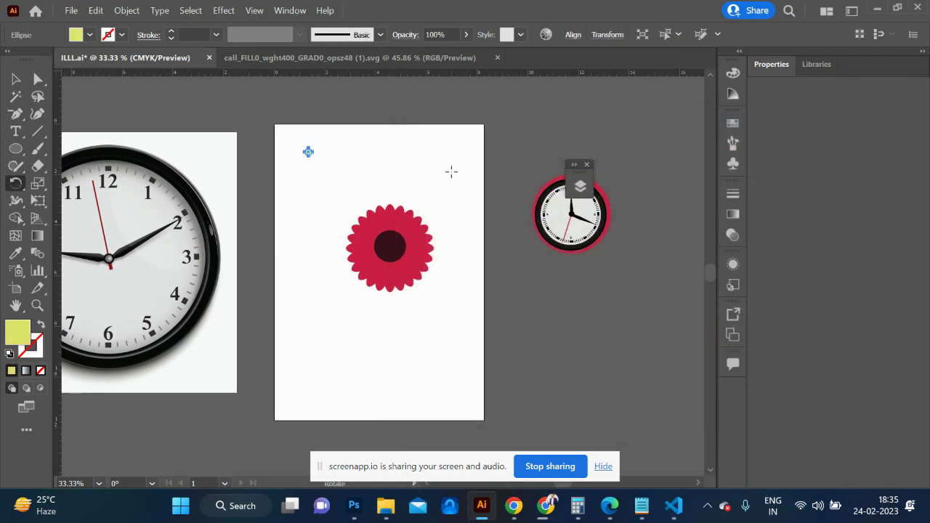
{"action": "left_click", "coordinate": [309, 175], "text": "alt"}
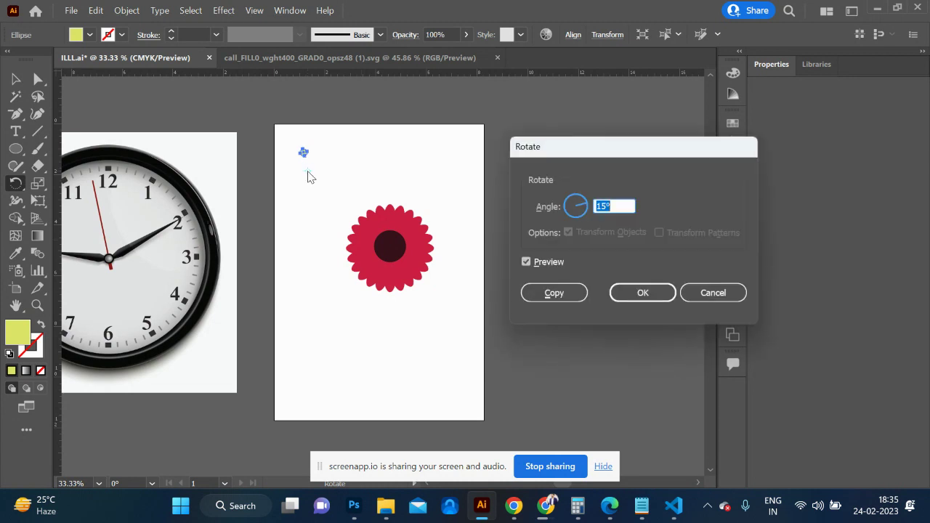
{"action": "type", "text": "30"}
{"action": "left_click", "coordinate": [555, 293]}
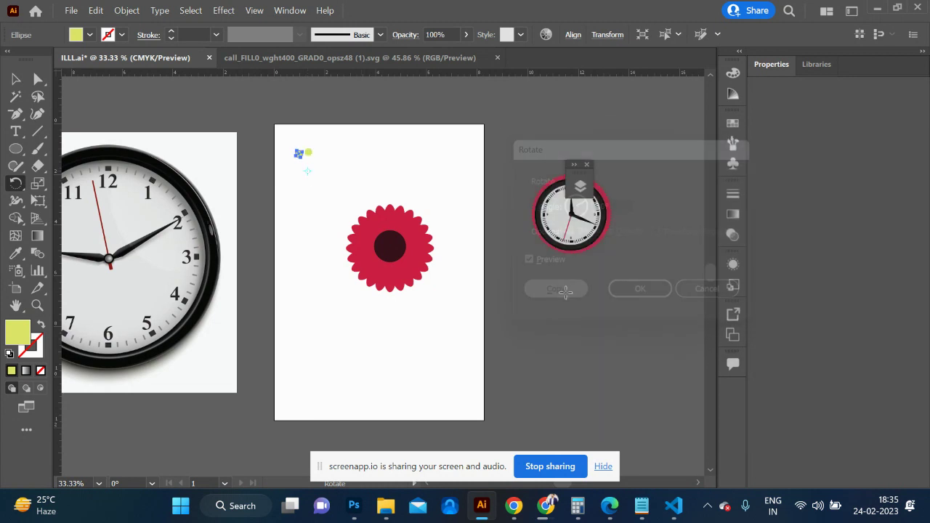
{"action": "key", "text": "ctrl+d"}
{"action": "key", "text": "ctrl+d"}
{"action": "key", "text": "ctrl+d"}
{"action": "key", "text": "ctrl+d"}
{"action": "key", "text": "ctrl+d"}
{"action": "key", "text": "ctrl+d"}
{"action": "key", "text": "ctrl+d"}
{"action": "key", "text": "ctrl+d"}
{"action": "key", "text": "ctrl+d"}
{"action": "key", "text": "ctrl+d"}
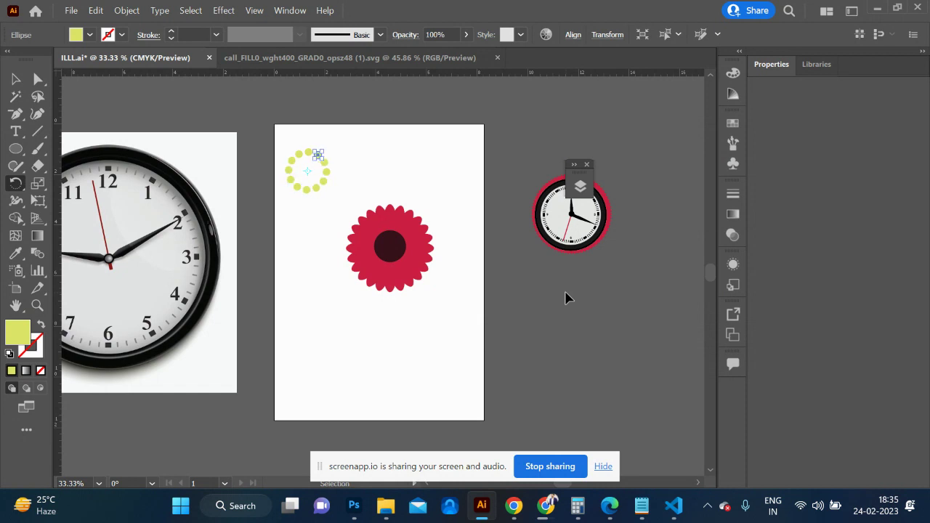
- Group the ring of yellow dots and move it onto the flower's dark centre
{"action": "left_click", "coordinate": [15, 80]}
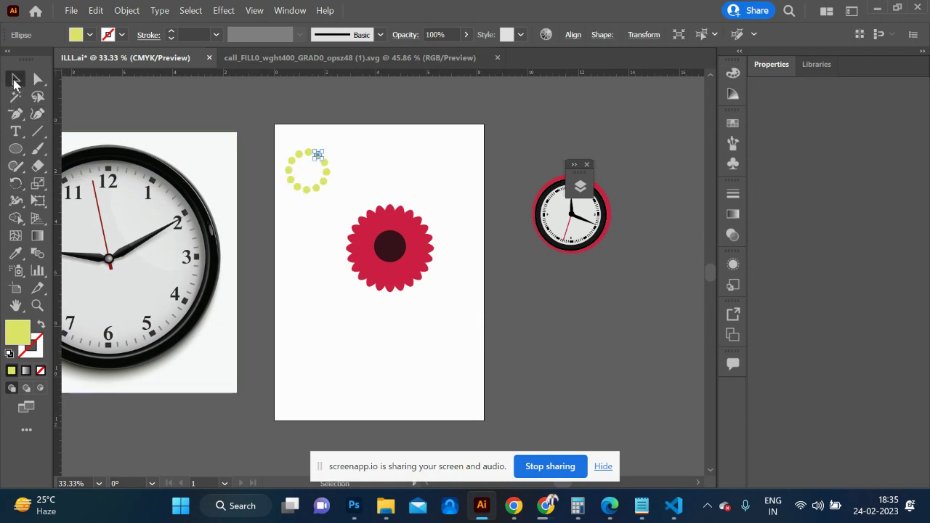
{"action": "key", "text": "ctrl+a"}
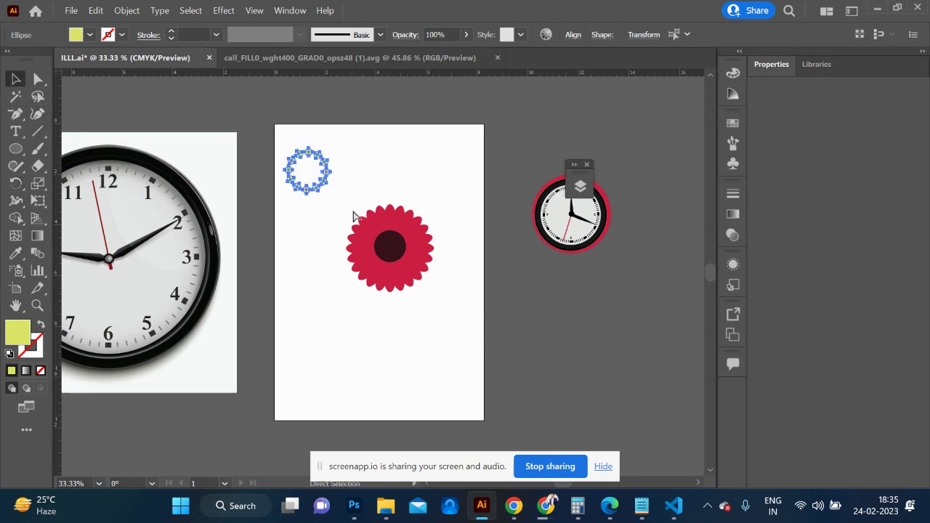
{"action": "key", "text": "ctrl+g"}
{"action": "left_click_drag", "start_coordinate": [316, 190], "coordinate": [396, 269]}
- Nudge the grouped ring of yellow dots slightly down and right so it is centred around the flower's dark centre
{"action": "key", "text": "ctrl+plus"}
{"action": "key", "text": "ctrl+plus"}
{"action": "key", "text": "ctrl+plus"}
{"action": "key", "text": "ctrl+plus"}
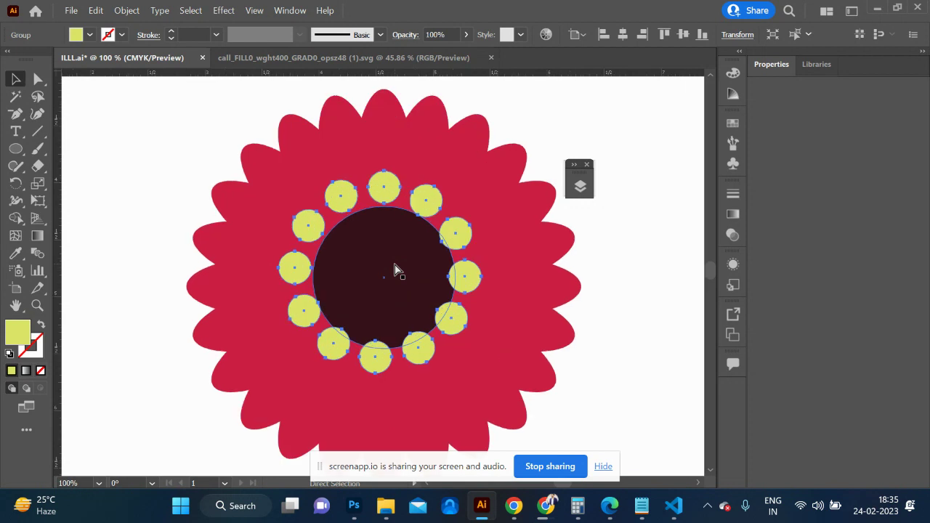
{"action": "left_click_drag", "start_coordinate": [457, 235], "coordinate": [462, 240]}
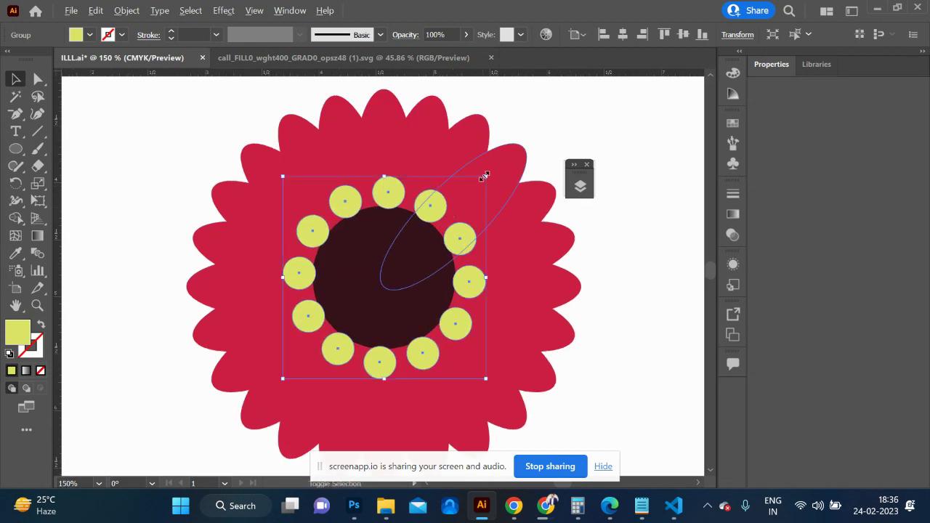
- Scale the ring of yellow dots down proportionally about its centre so it fits inside the flower's dark central circle
{"action": "key", "text": "ctrl+a"}
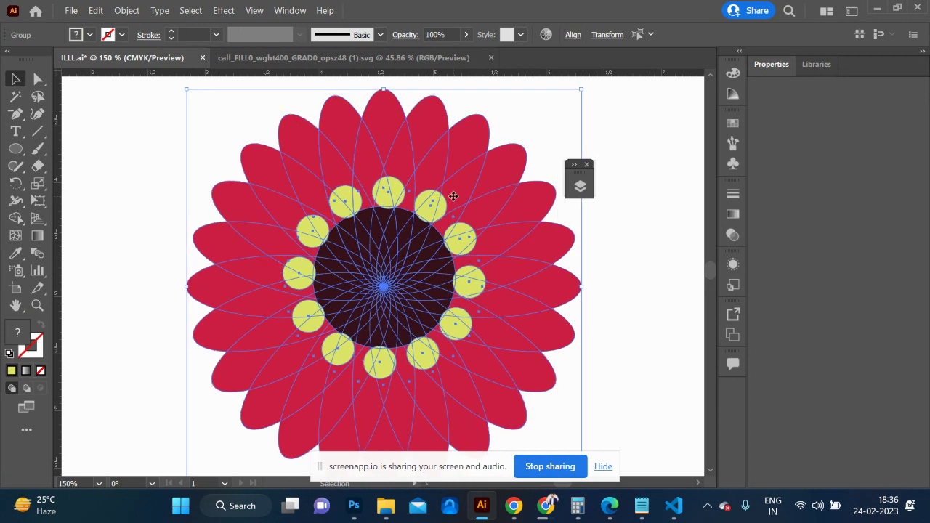
{"action": "left_click", "coordinate": [603, 209]}
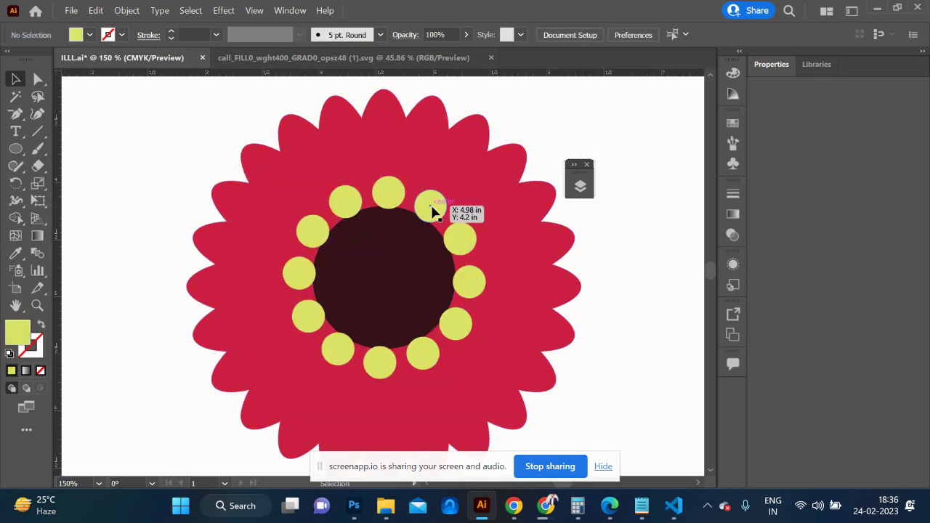
{"action": "left_click", "coordinate": [443, 208]}
{"action": "left_click_drag", "start_coordinate": [487, 178], "coordinate": [447, 215]}
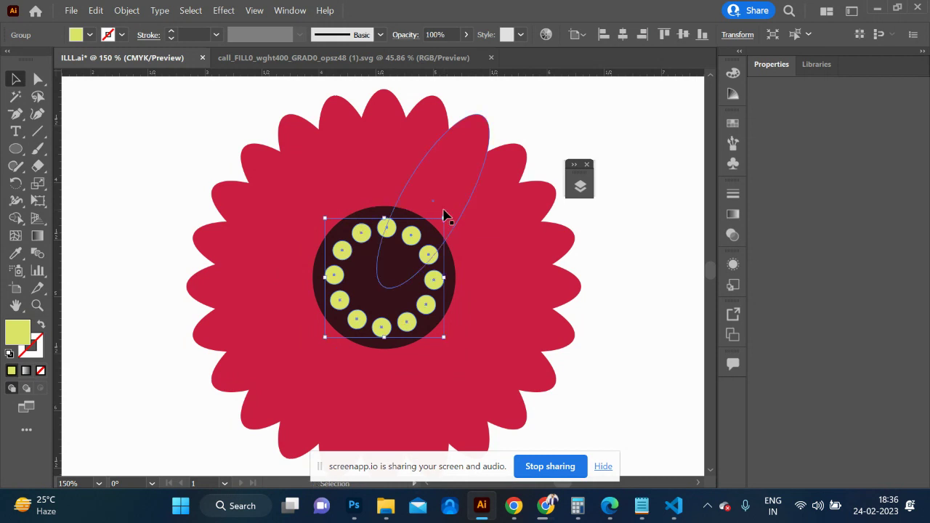
{"action": "key", "text": "a"}
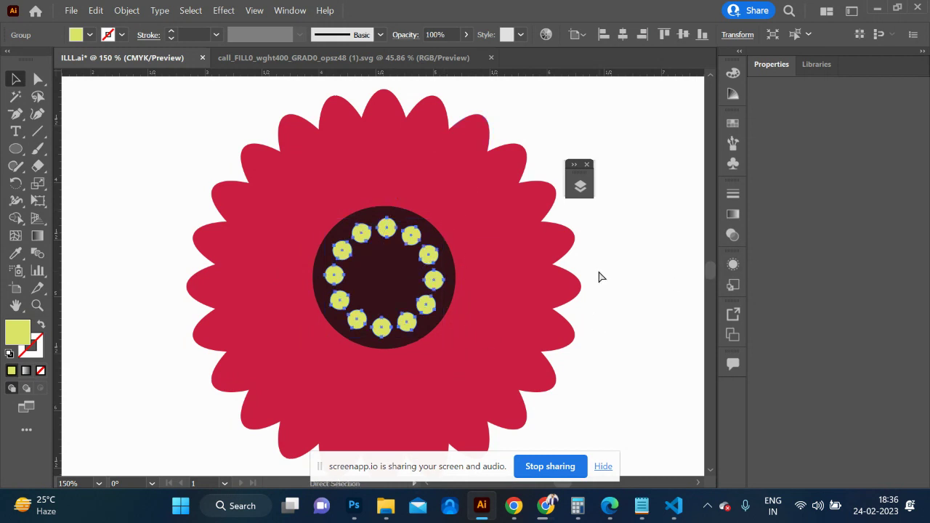
- Add a copy of the yellow dot ring, scaled to just over half size and concentric inside the first ring
{"action": "key", "text": "v"}
{"action": "left_click_drag", "start_coordinate": [444, 214], "coordinate": [418, 248]}
{"action": "key", "text": "a"}
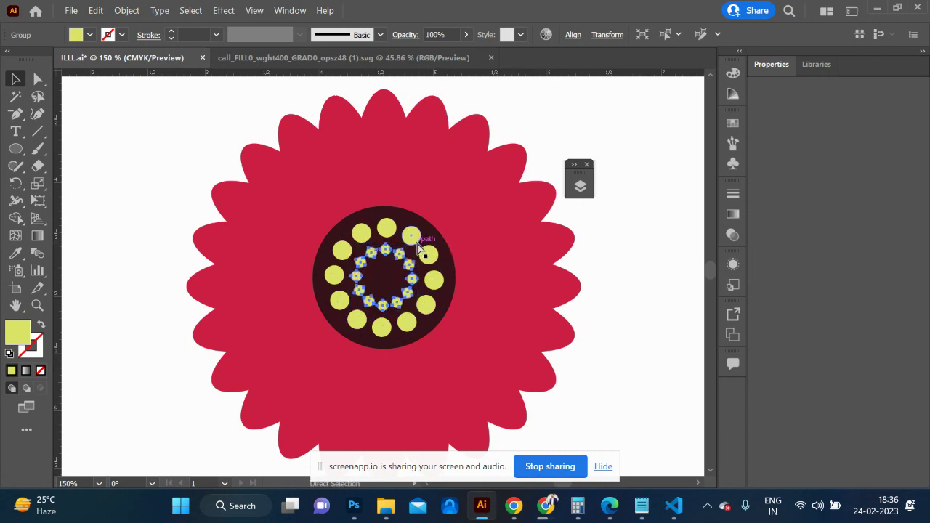
{"action": "key", "text": "ctrl+z"}
{"action": "key", "text": "ctrl+shift+z"}
- Add a third, much smaller copy of the dot ring at the middle of the flower, concentric with the other two
{"action": "key", "text": "v"}
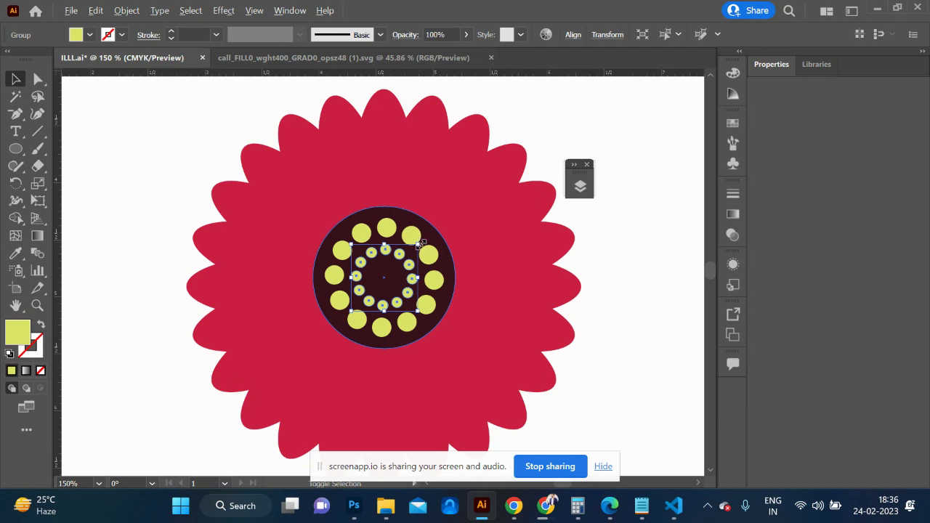
{"action": "left_click_drag", "start_coordinate": [419, 245], "coordinate": [400, 266]}
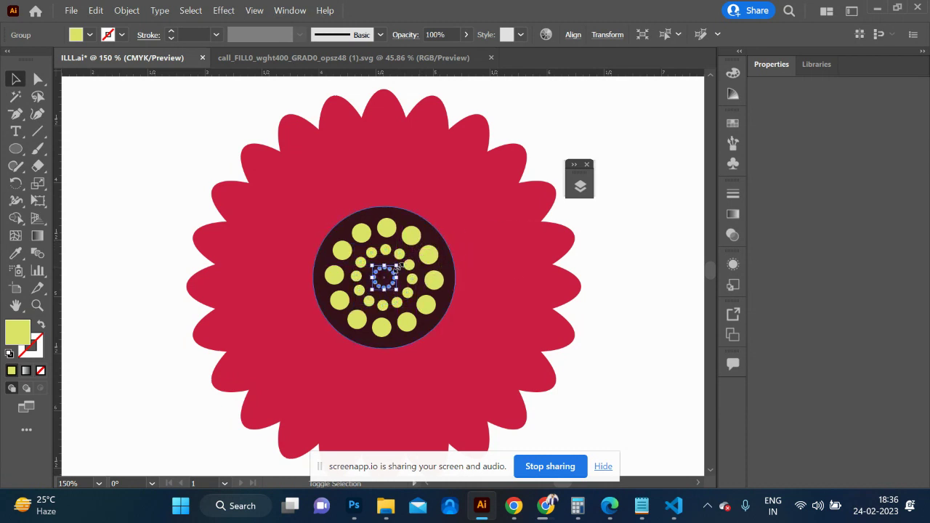
{"action": "left_click", "coordinate": [614, 299]}
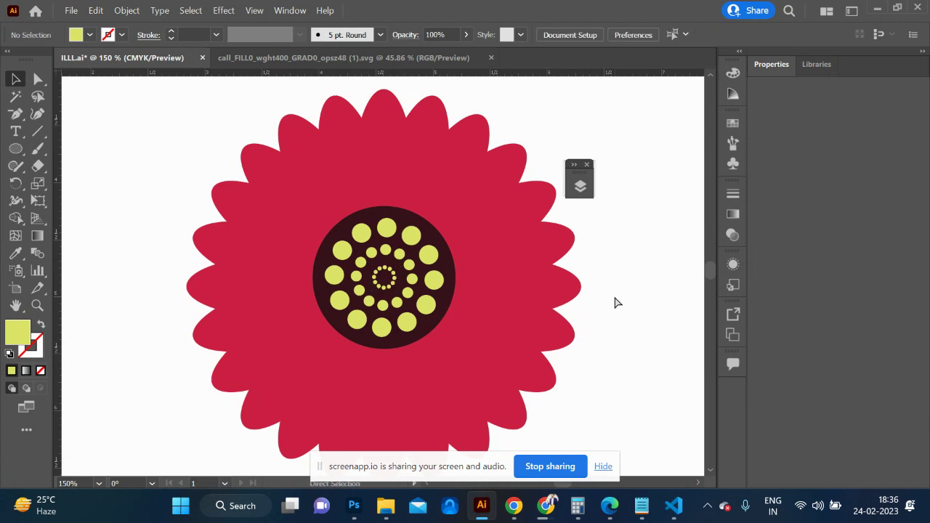
- Move the whole flower with its dot rings to the artboard's upper-left area
{"action": "key", "text": "ctrl+minus"}
{"action": "key", "text": "ctrl+minus"}
{"action": "key", "text": "ctrl+minus"}
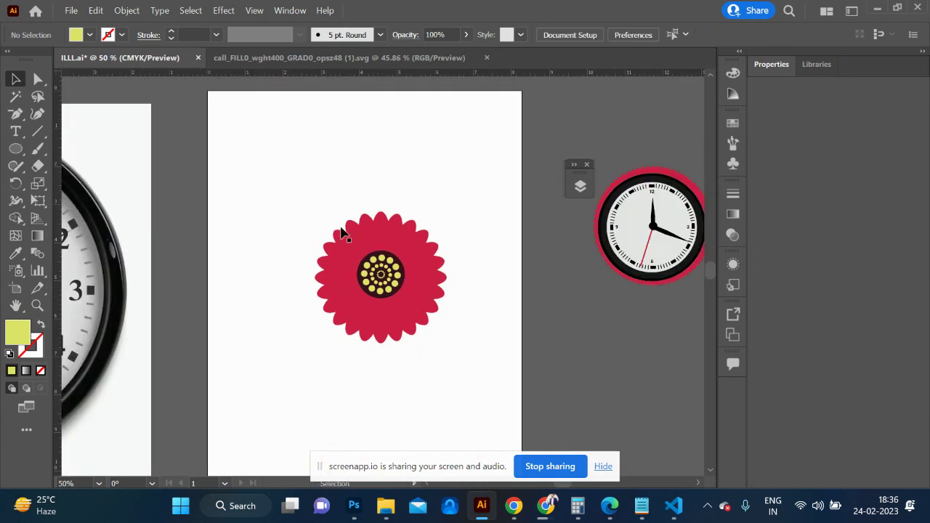
{"action": "left_click_drag", "start_coordinate": [269, 190], "coordinate": [494, 373]}
{"action": "left_click_drag", "start_coordinate": [394, 317], "coordinate": [303, 234]}
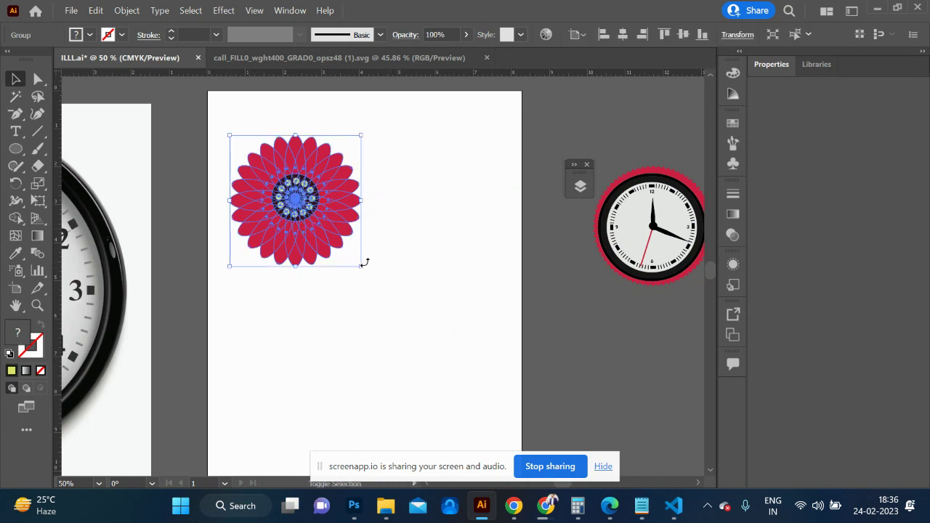
- Shrink the flower proportionally to about 1.26 in wide and move it onto the artboard's right edge, below the clock
{"action": "left_click_drag", "start_coordinate": [358, 265], "coordinate": [320, 227]}
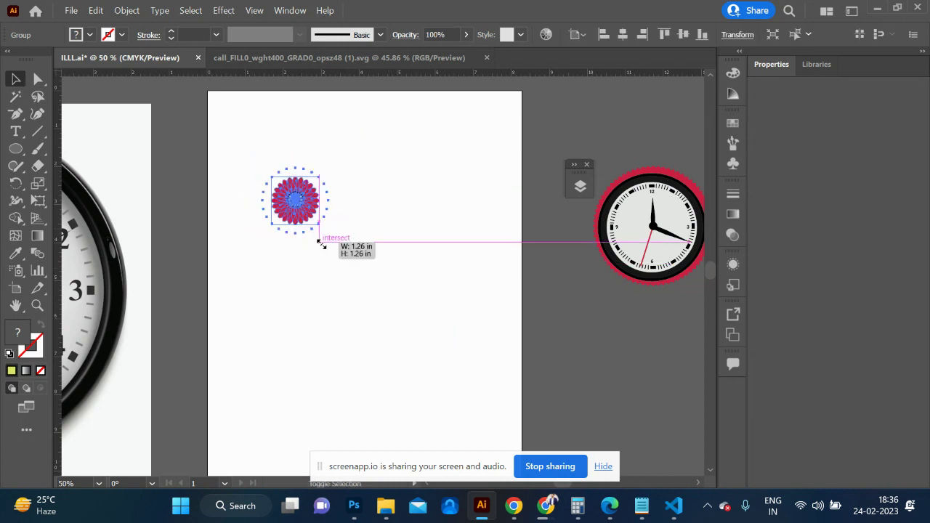
{"action": "left_click", "coordinate": [356, 279]}
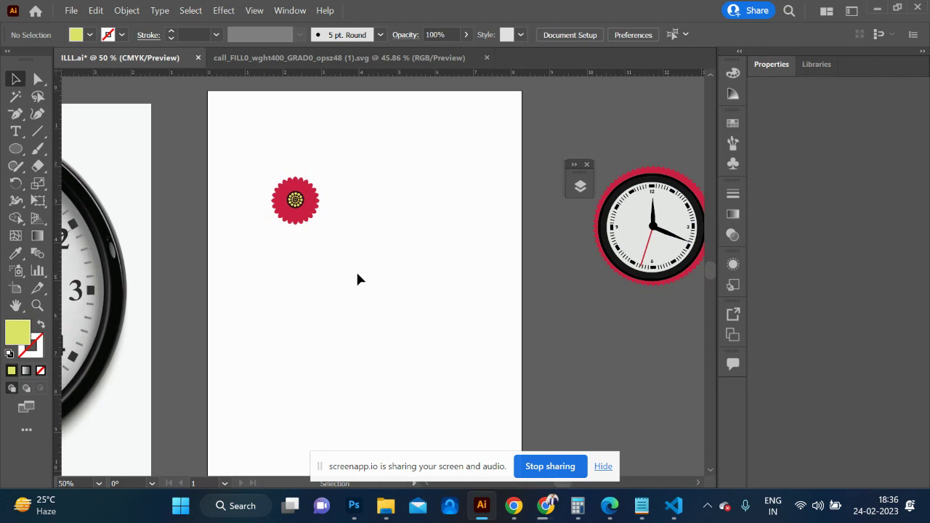
{"action": "left_click_drag", "start_coordinate": [297, 201], "coordinate": [525, 361]}
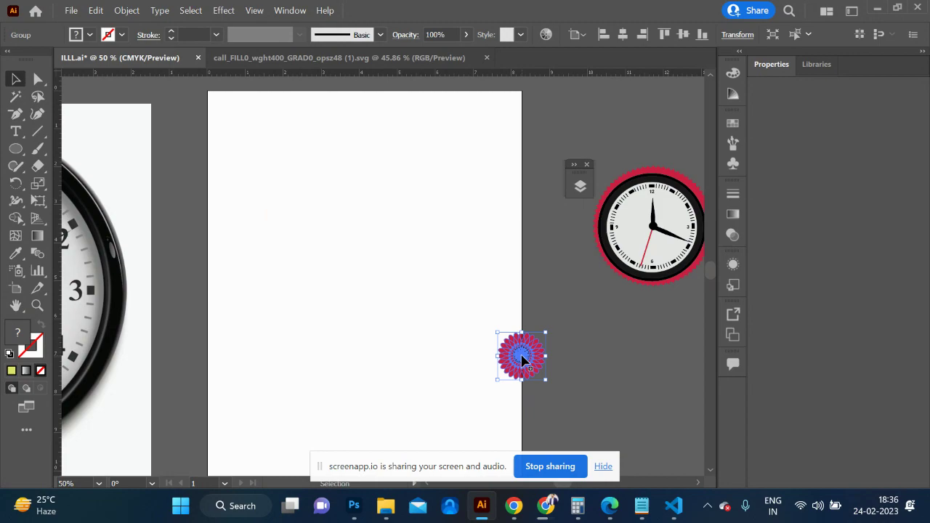